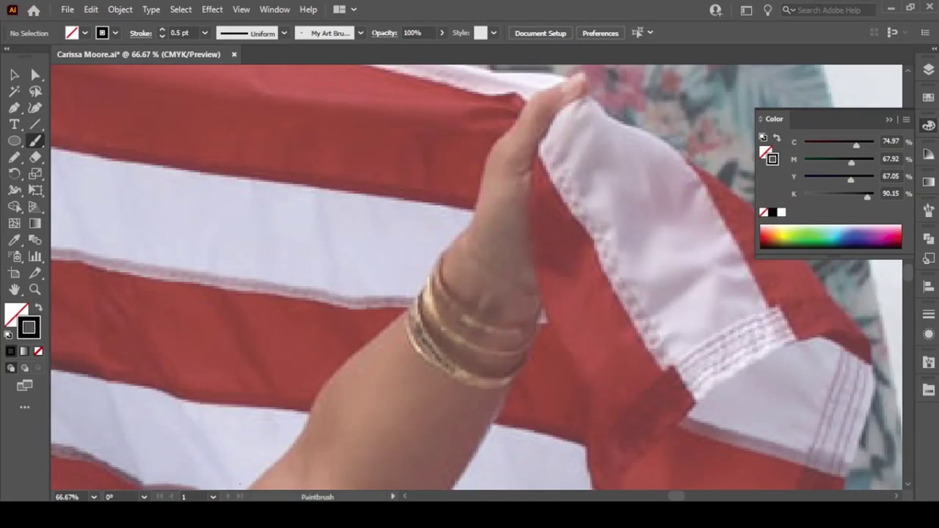
Frame the top of the surfboard at 25% and extend its right edge line upward.
key("ctrl+0")
key("ctrl+equal")
key("ctrl+equal")
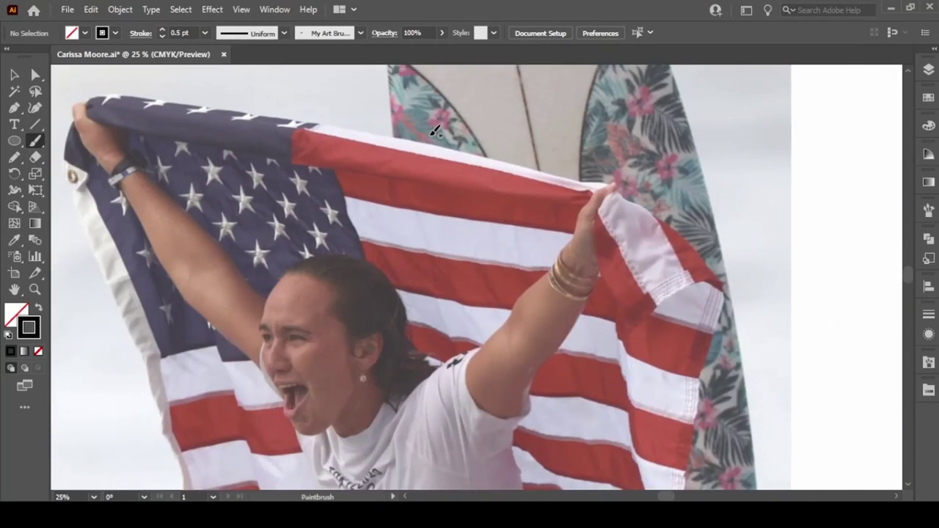
left_click_drag(434, 131, 365, 214)
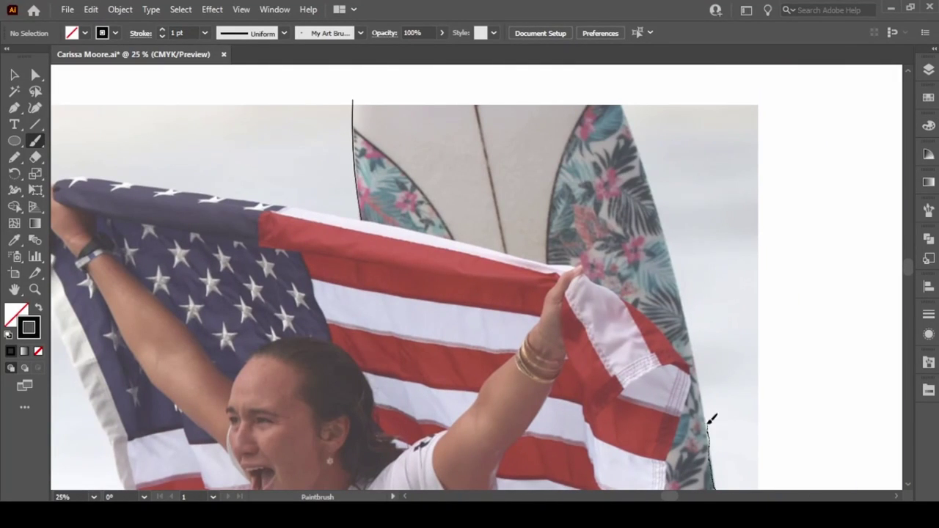
left_click_drag(674, 249, 635, 136)
Outline the flag corner held in the raised hand, joining its folds to existing lines.
key("ctrl+equal")
key("ctrl+equal")
key("ctrl+equal")
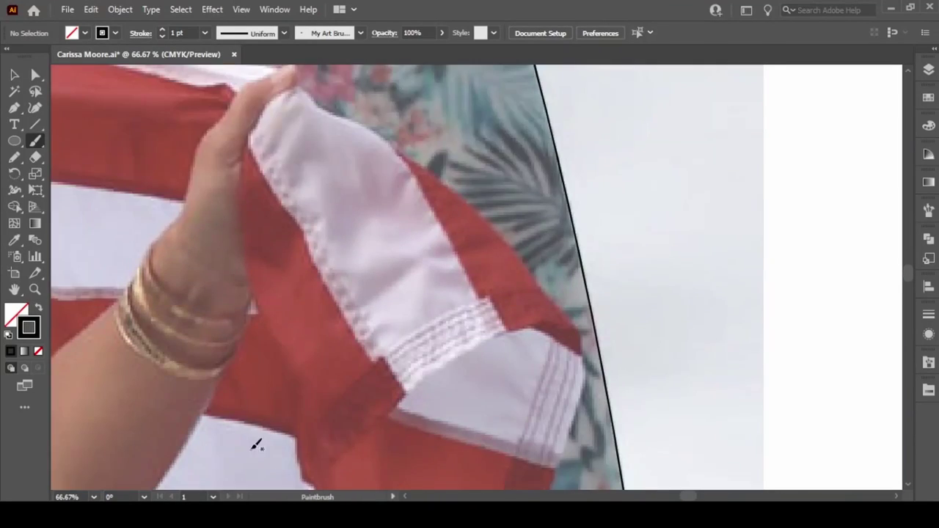
mouse_move(410, 274)
left_mouse_down()
mouse_move(481, 180)
mouse_move(522, 483)
mouse_move(543, 262)
left_mouse_up()
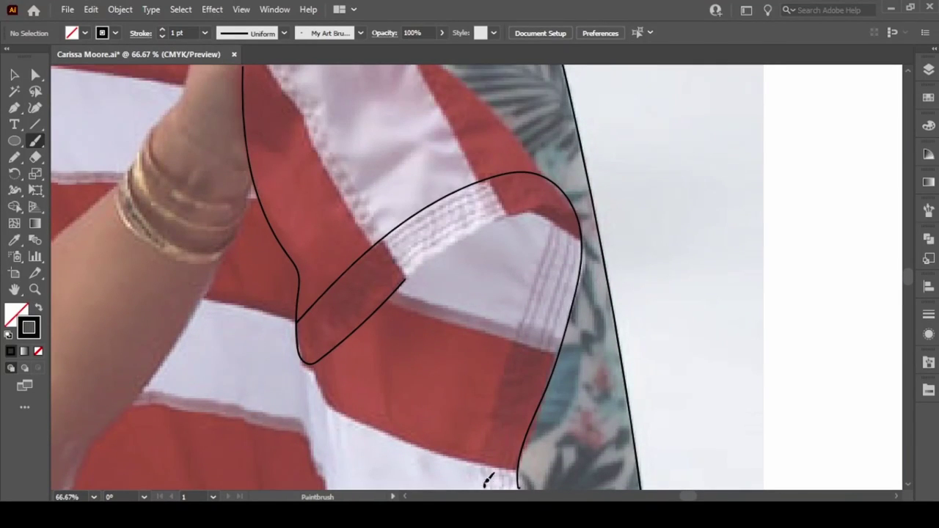
left_click_drag(468, 234, 402, 282)
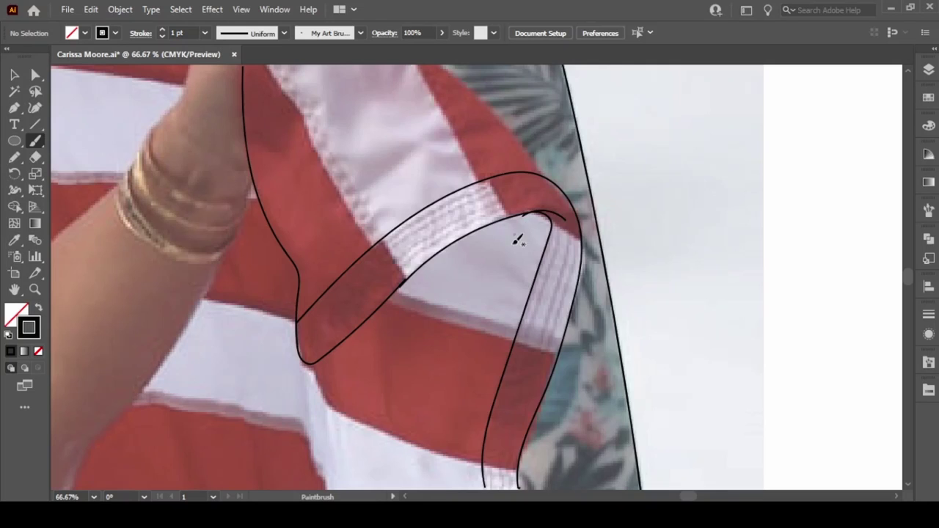
scroll(431, 362, "up", 5)
left_click_drag(266, 139, 243, 217)
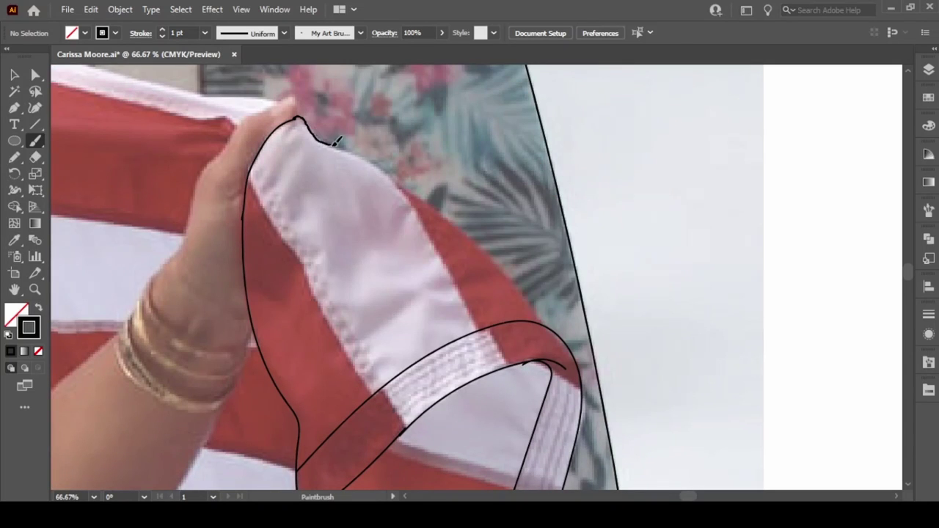
left_click_drag(338, 141, 541, 314)
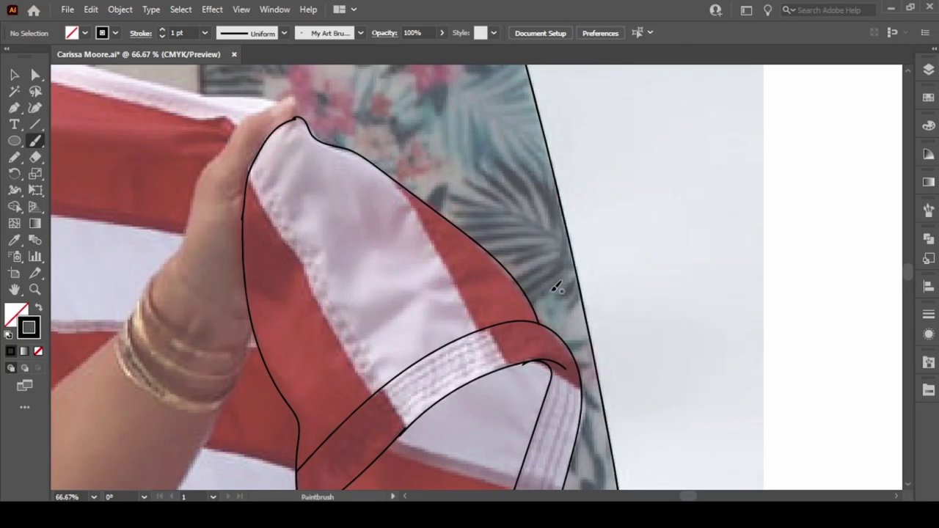
scroll(556, 288, "down", 10)
Trace the flag's edge where it meets the floral surfboard.
mouse_move(518, 180)
left_mouse_down()
mouse_move(487, 377)
mouse_move(491, 476)
left_mouse_up()
mouse_move(488, 143)
left_mouse_down()
mouse_move(451, 374)
mouse_move(450, 479)
left_mouse_up()
scroll(477, 446, "down", 8)
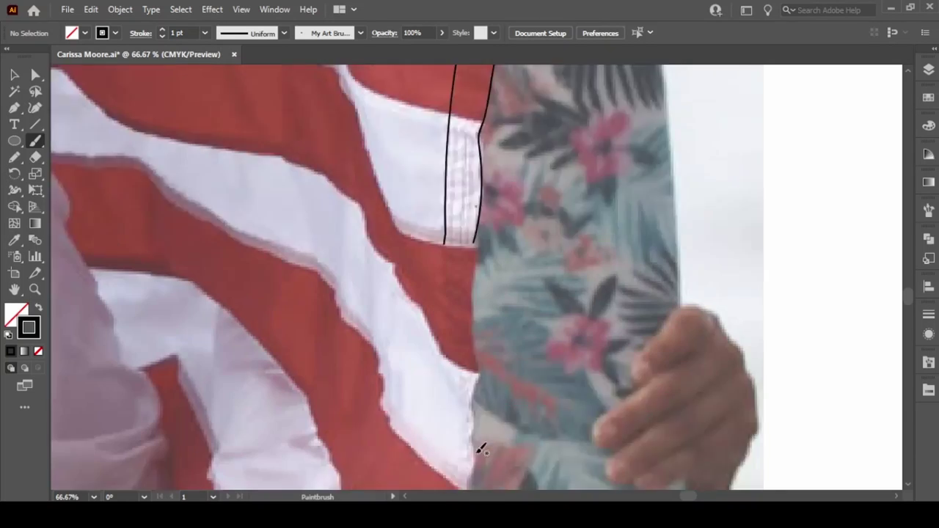
scroll(478, 446, "down", 5)
left_click_drag(481, 95, 470, 347)
scroll(335, 157, "up", 8)
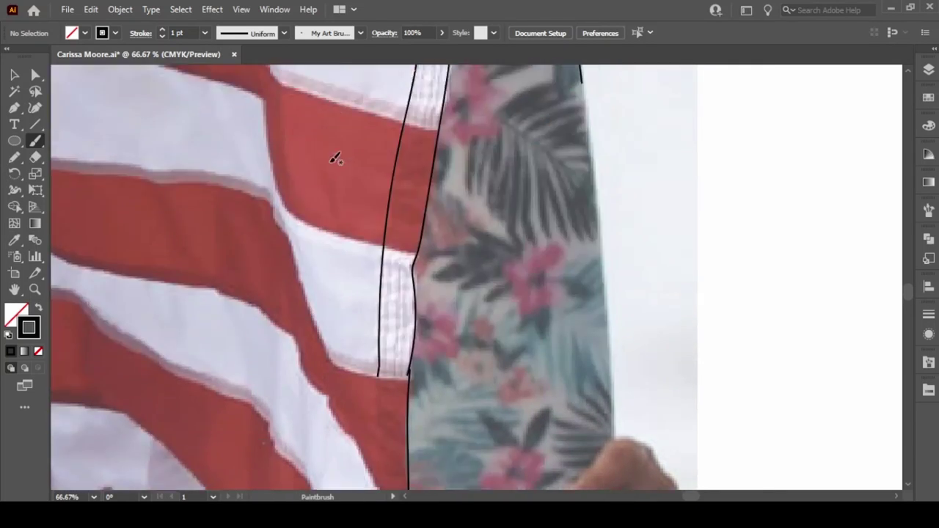
scroll(336, 157, "down", 9)
left_click_drag(383, 195, 376, 84)
scroll(394, 99, "up", 3)
Trace the flag's left edge upward in several brush strokes.
scroll(381, 235, "down", 10)
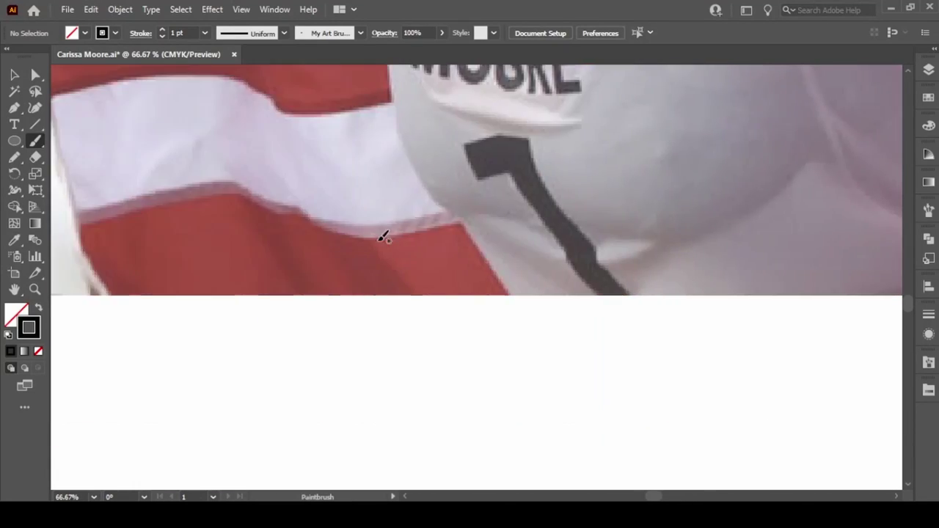
scroll(245, 287, "left", 3)
mouse_move(257, 293)
left_mouse_down()
mouse_move(229, 231)
mouse_move(187, 69)
left_mouse_up()
scroll(227, 129, "up", 8)
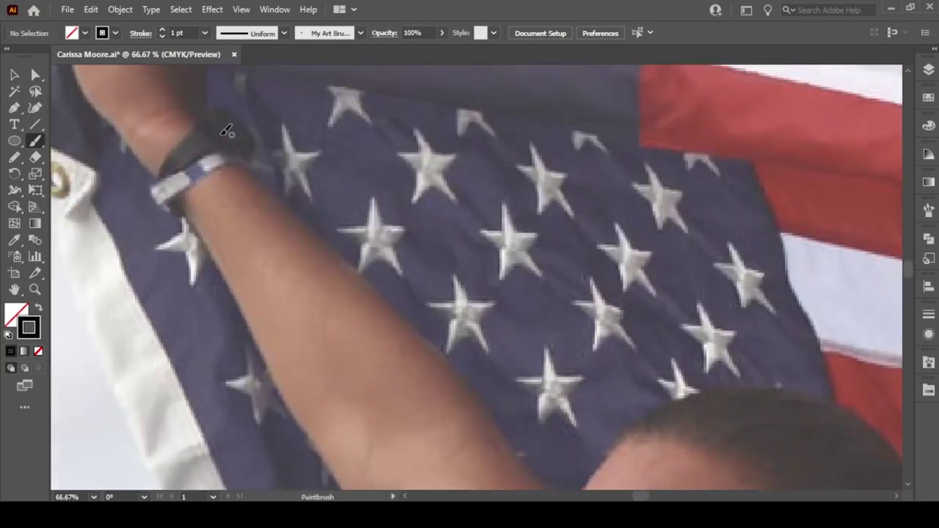
scroll(227, 130, "down", 5)
scroll(325, 352, "left", 3)
left_click_drag(400, 424, 334, 199)
scroll(319, 105, "up", 8)
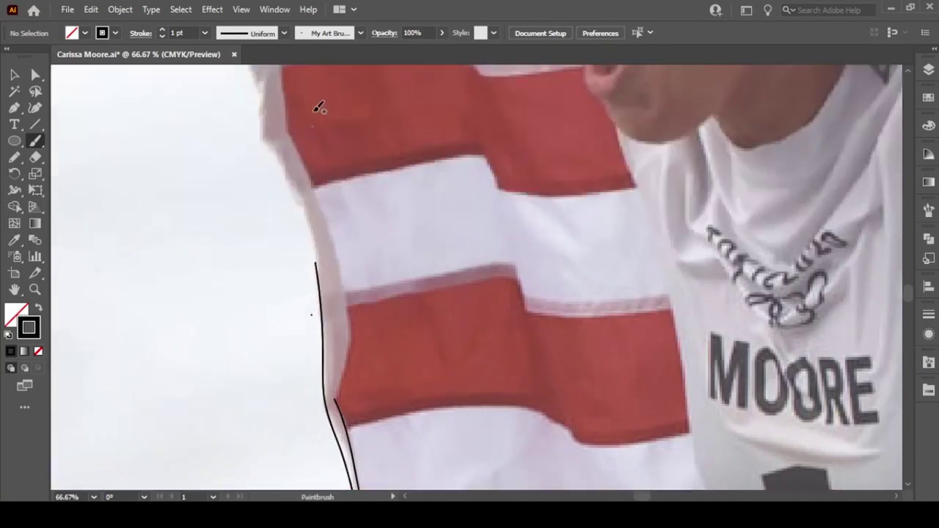
mouse_move(316, 411)
left_mouse_down()
mouse_move(273, 207)
mouse_move(248, 163)
left_mouse_up()
scroll(247, 163, "up", 8)
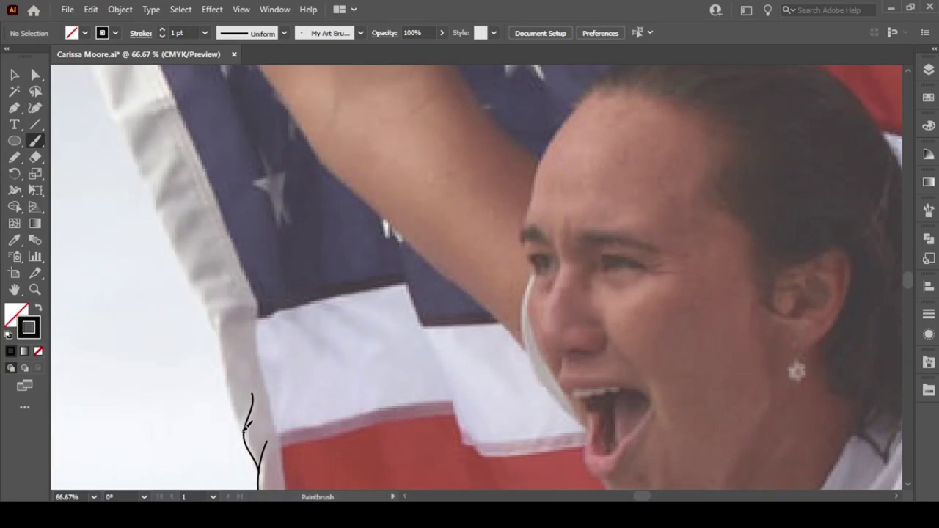
left_click_drag(246, 431, 184, 170)
scroll(252, 337, "up", 8)
left_click_drag(336, 436, 193, 112)
scroll(279, 240, "up", 8)
Outline the grommet tab at the flag corner and its ring.
left_click_drag(175, 265, 164, 211)
left_click_drag(188, 244, 194, 252)
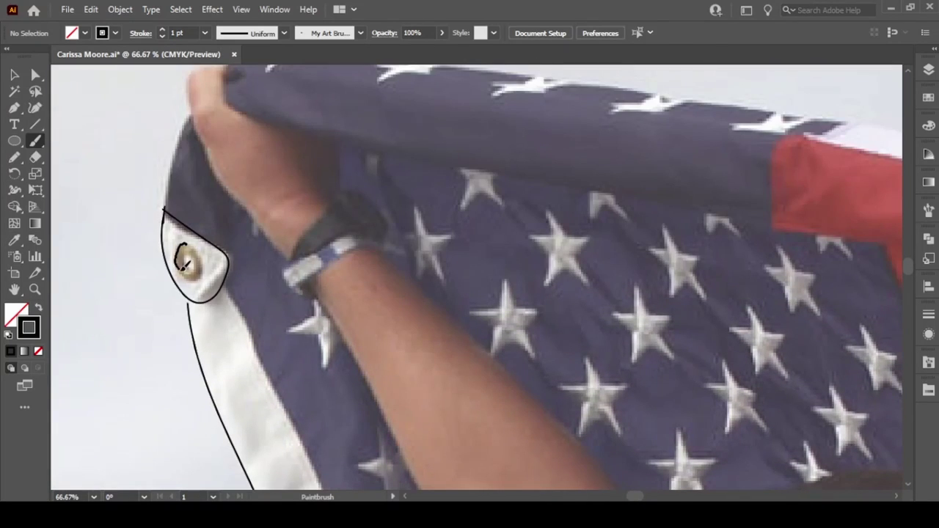
scroll(222, 265, "up", 5)
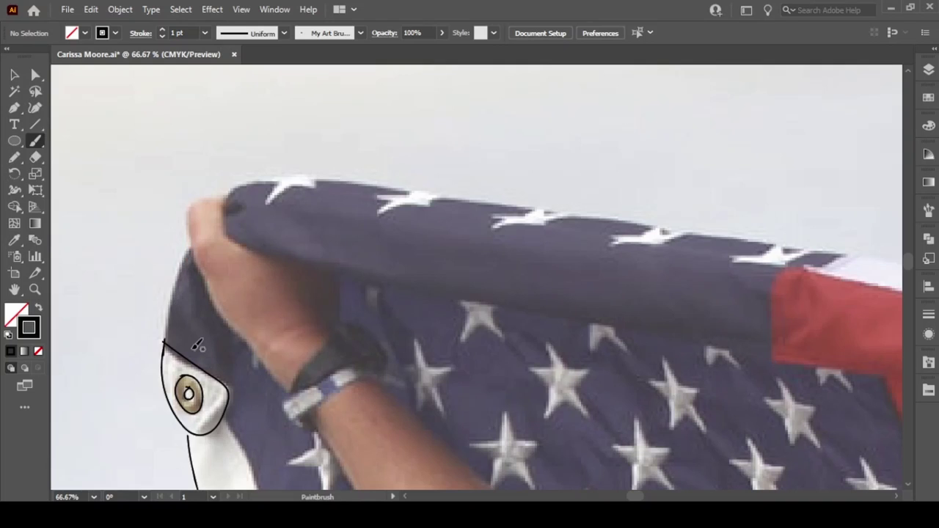
scroll(243, 249, "right", 10)
scroll(194, 234, "left", 6)
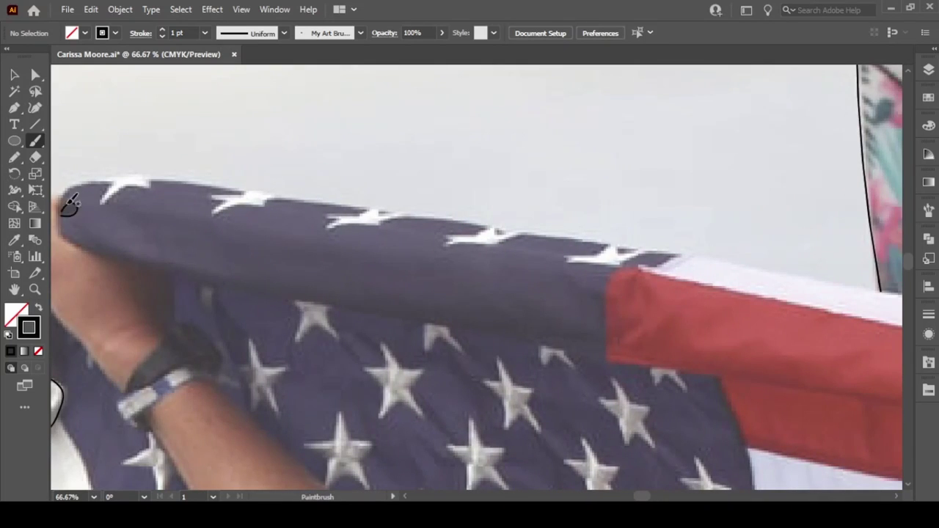
Trace the flag's top edge from a rounded top-left corner across to the right.
left_click_drag(60, 211, 93, 179)
left_click_drag(159, 176, 87, 179)
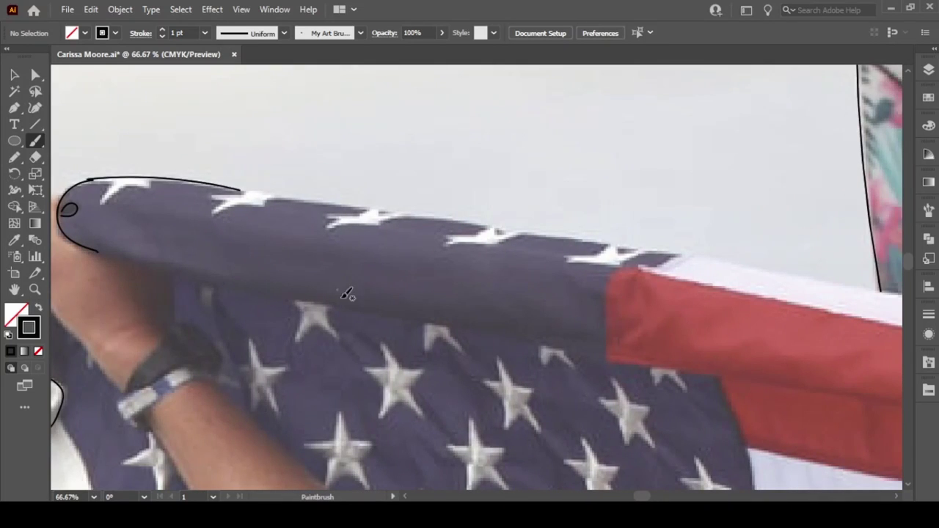
mouse_move(244, 188)
left_mouse_down()
mouse_move(345, 210)
mouse_move(775, 252)
left_mouse_up()
scroll(516, 323, "right", 10)
scroll(516, 323, "down", 3)
left_click_drag(186, 151, 832, 301)
scroll(453, 342, "right", 10)
scroll(453, 342, "down", 5)
scroll(484, 331, "down", 5)
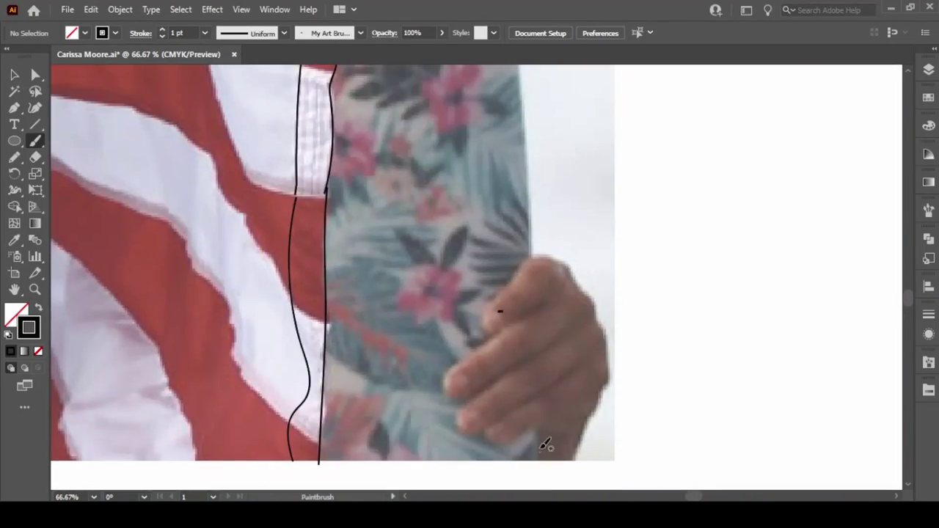
scroll(499, 221, "up", 2)
Trace the board's edge up past the hand, then fit the whole photo in view.
left_click_drag(504, 73, 532, 491)
scroll(543, 391, "down", 3)
left_click_drag(540, 393, 530, 258)
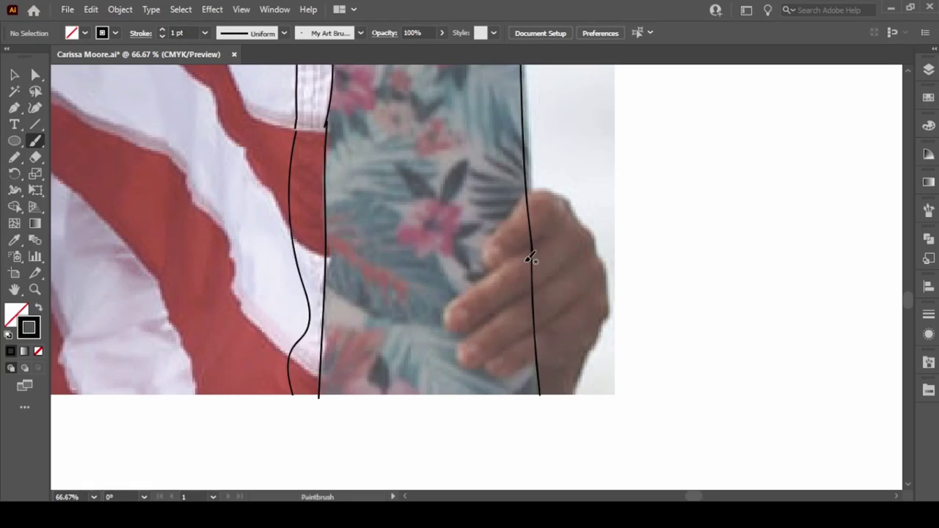
key("ctrl+0")
key("ctrl+plus")
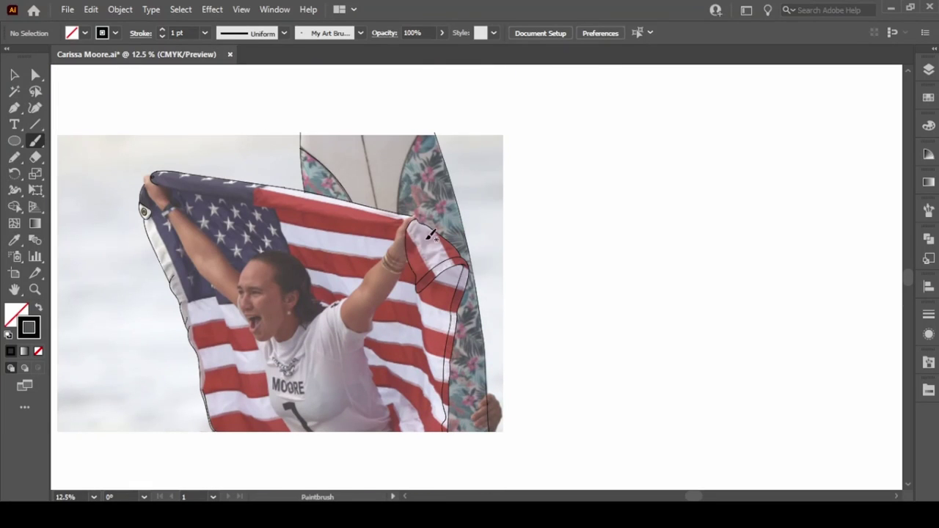
Draw the surfboard's rounded tip curve above the photo with the Pen tool.
scroll(330, 100, "up", 5)
scroll(330, 101, "down", 1)
key("p")
left_click(301, 251)
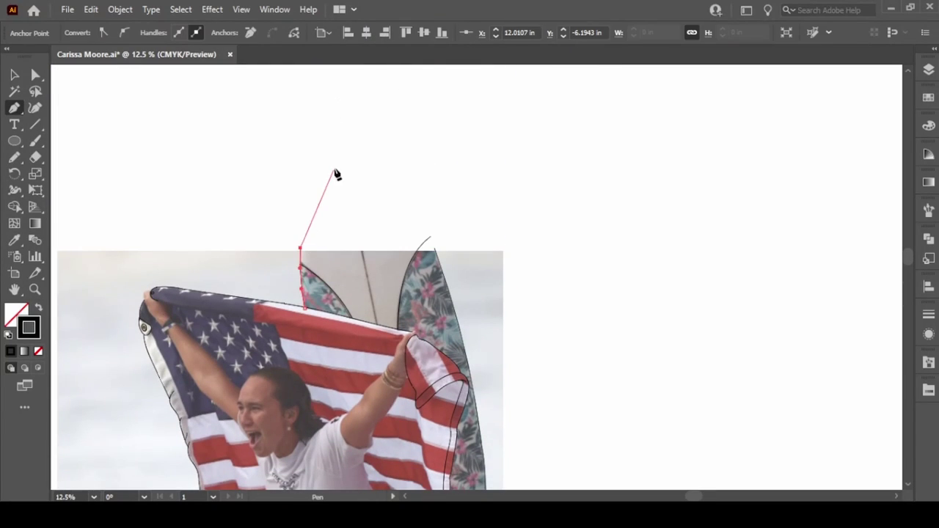
left_click_drag(335, 159, 371, 116)
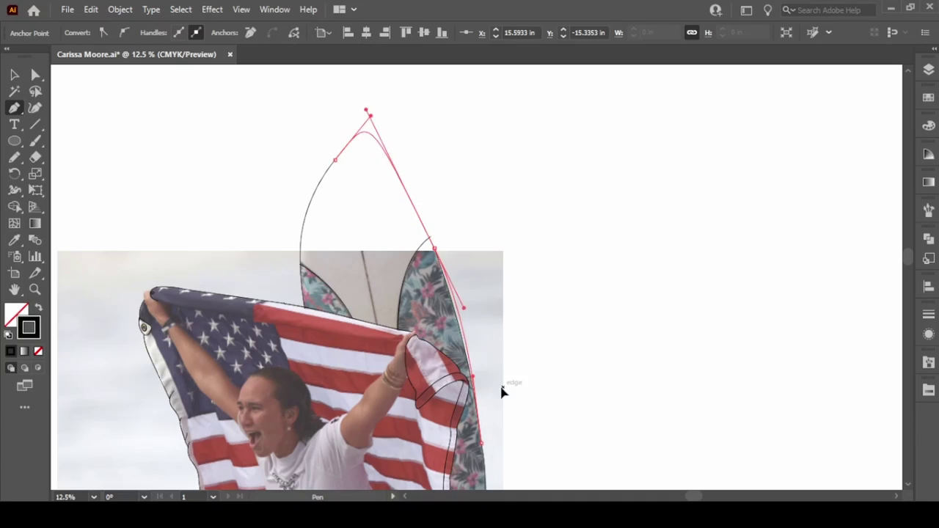
left_click_drag(509, 373, 492, 184)
key("ctrl+z")
left_click_drag(436, 250, 445, 293)
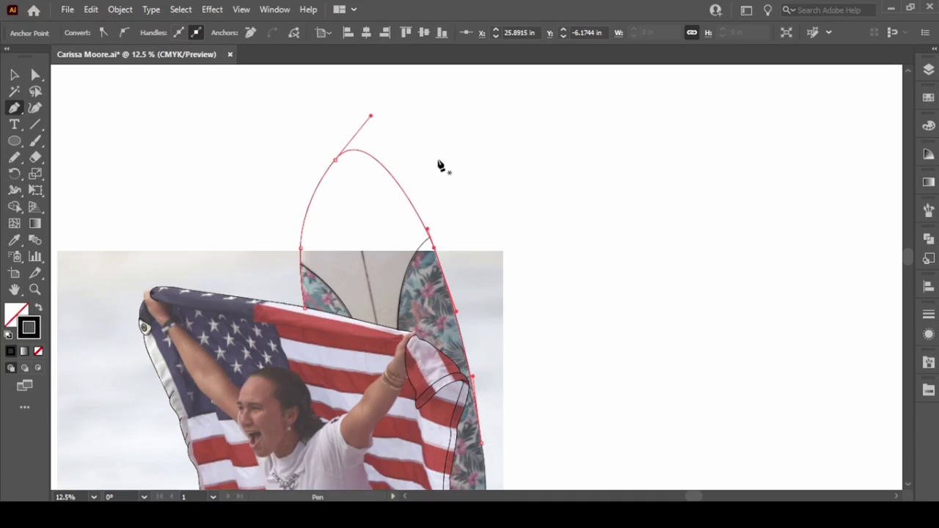
left_click_drag(371, 116, 364, 104)
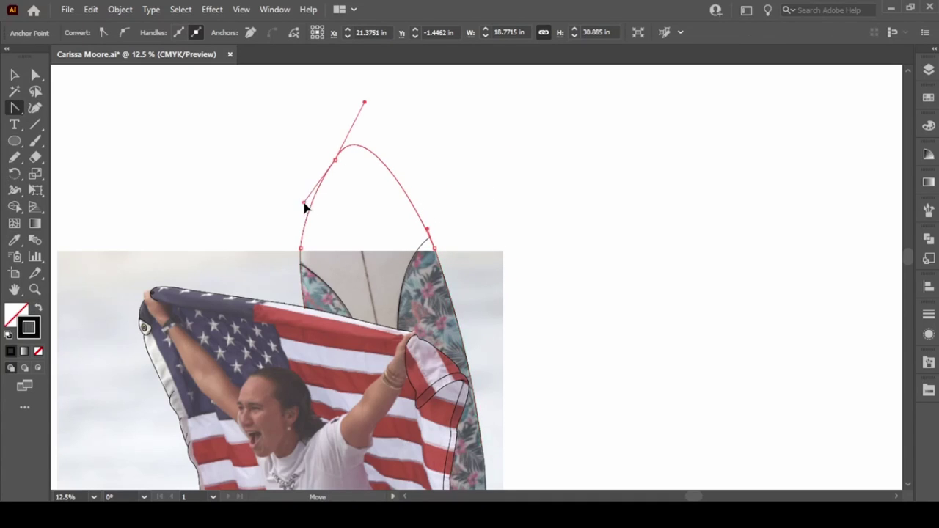
Check the tip anchor's handles with Direct Selection, then brush a centre line up the board.
key("a")
left_click(507, 170)
left_click(332, 163)
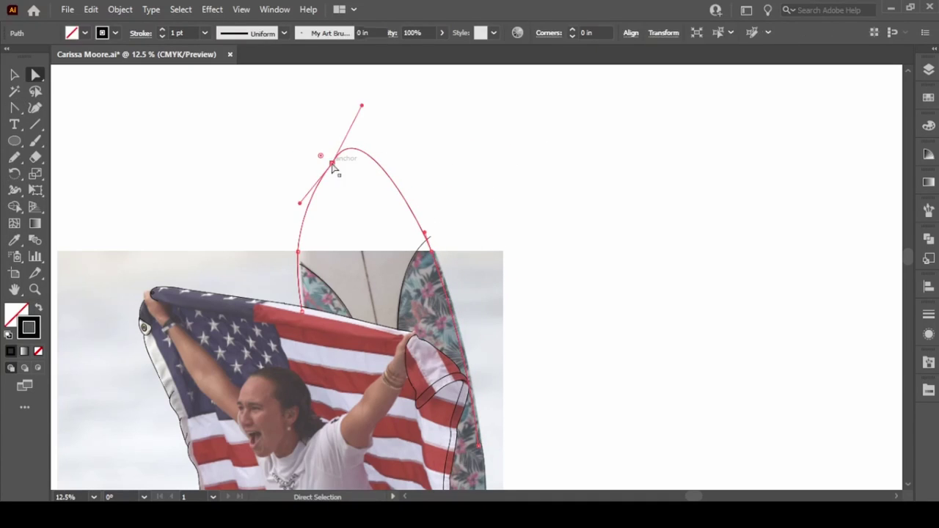
left_click(369, 111)
key("b")
left_click_drag(367, 258, 349, 152)
Extend the flag's left edge line downward.
scroll(478, 273, "down", 5)
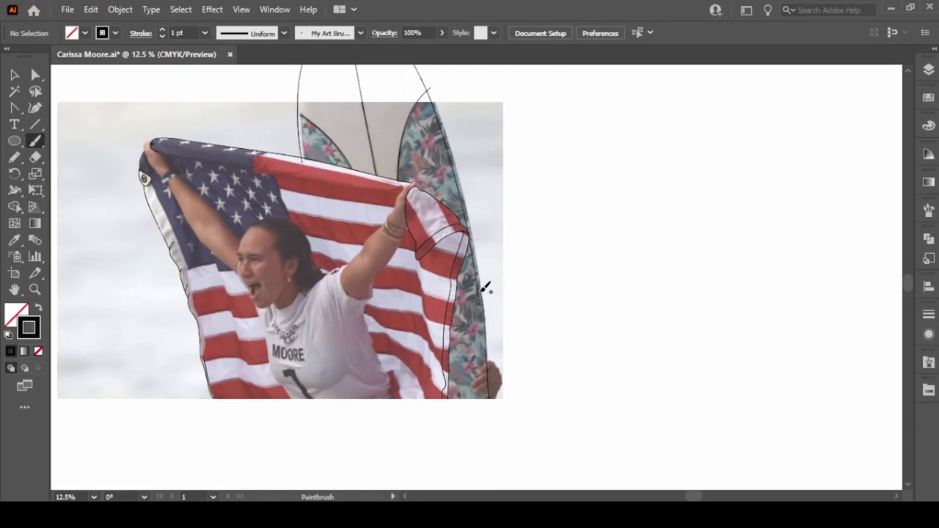
scroll(484, 287, "up", 3, "alt")
scroll(485, 287, "left", 10)
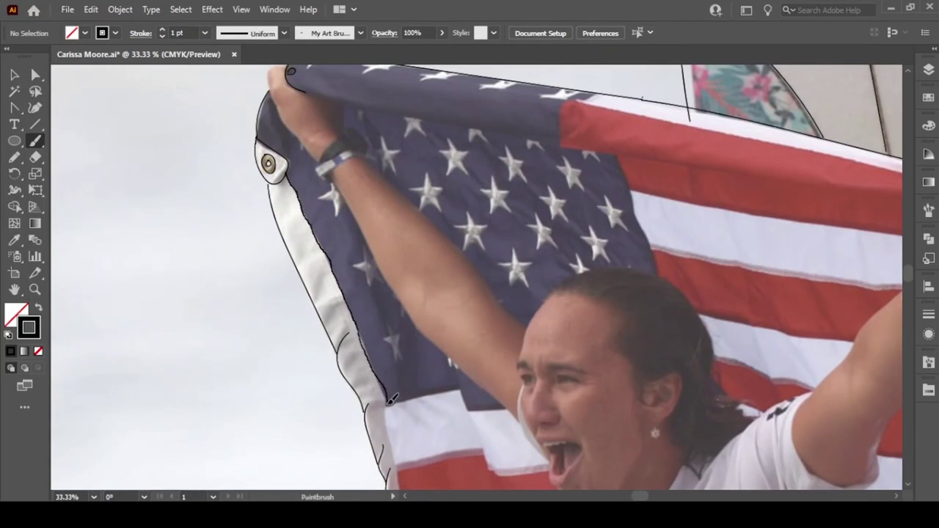
left_click_drag(391, 398, 406, 484)
scroll(406, 485, "down", 5)
left_click_drag(435, 312, 428, 359)
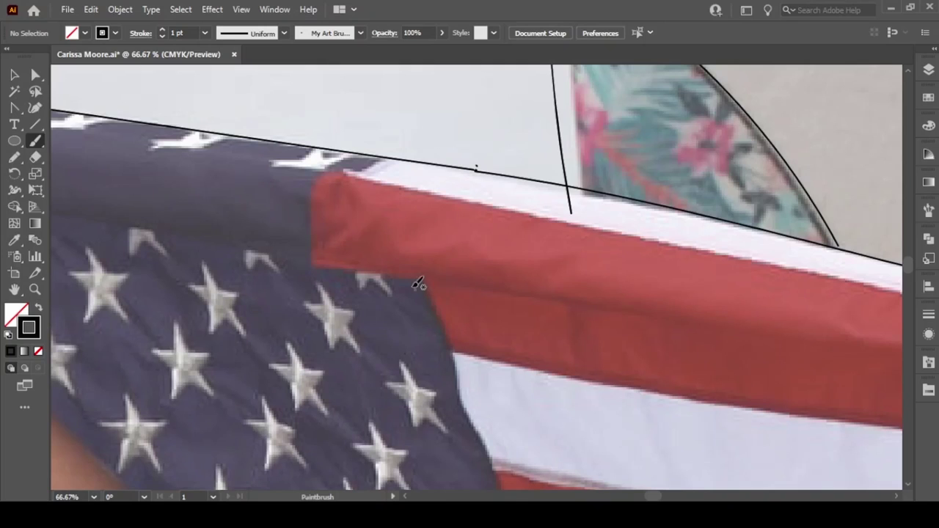
Trace the star field's border with the stripes and outline one star.
mouse_move(317, 251)
left_mouse_down()
mouse_move(448, 330)
mouse_move(495, 444)
left_mouse_up()
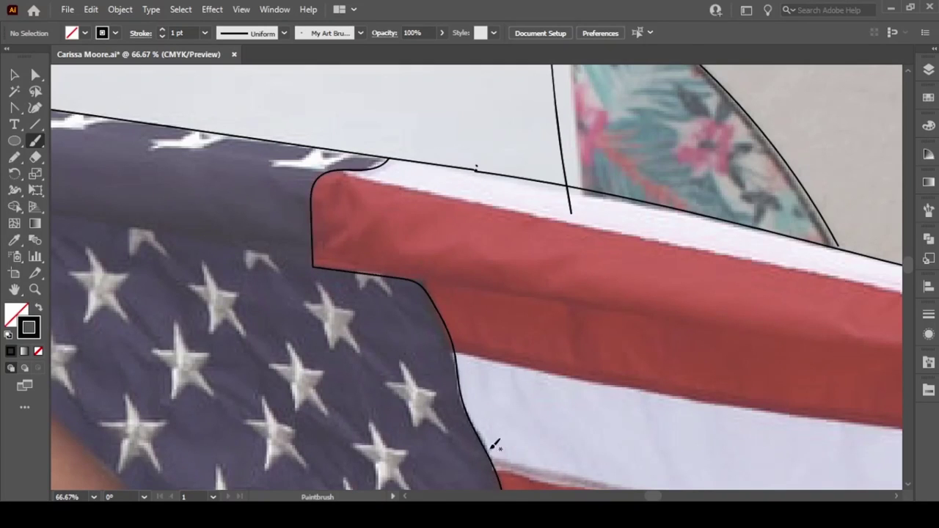
scroll(507, 262, "down", 5)
scroll(494, 288, "left", 5)
scroll(495, 288, "right", 5)
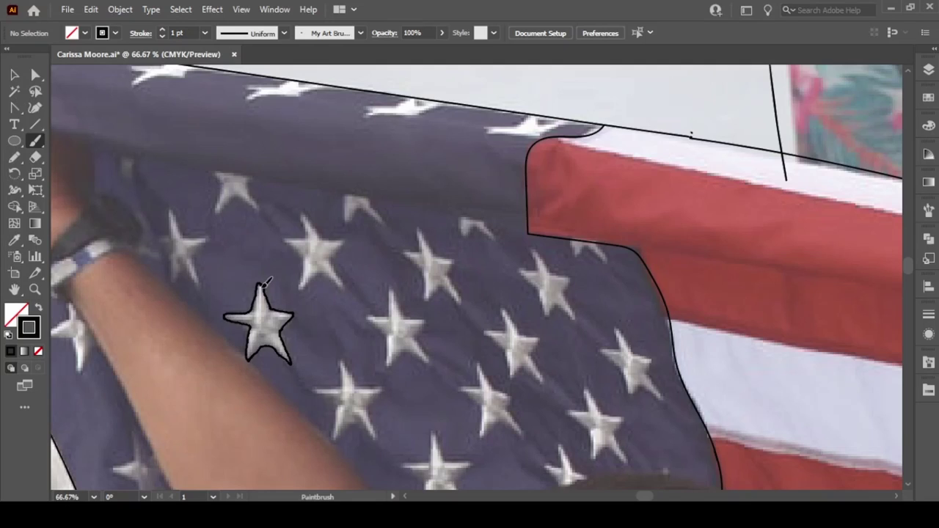
Replace the freehand star with a closed Pen-tool outline around the star.
key("ctrl+z")
key("p")
left_click(258, 281)
left_click(270, 310)
left_click(292, 313)
left_click(287, 359)
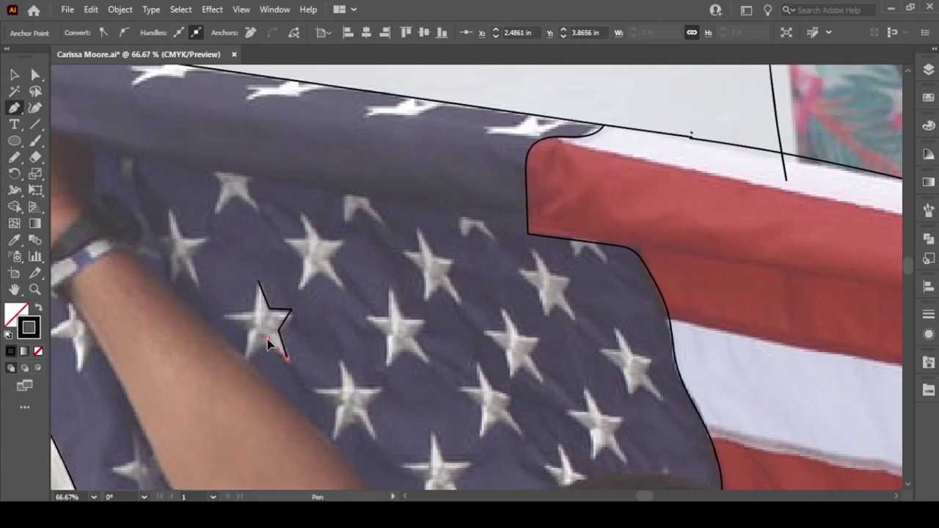
left_click(263, 341)
left_click(247, 358)
left_click(225, 318)
left_click(252, 316)
left_click(258, 281)
left_click(350, 325, "ctrl")
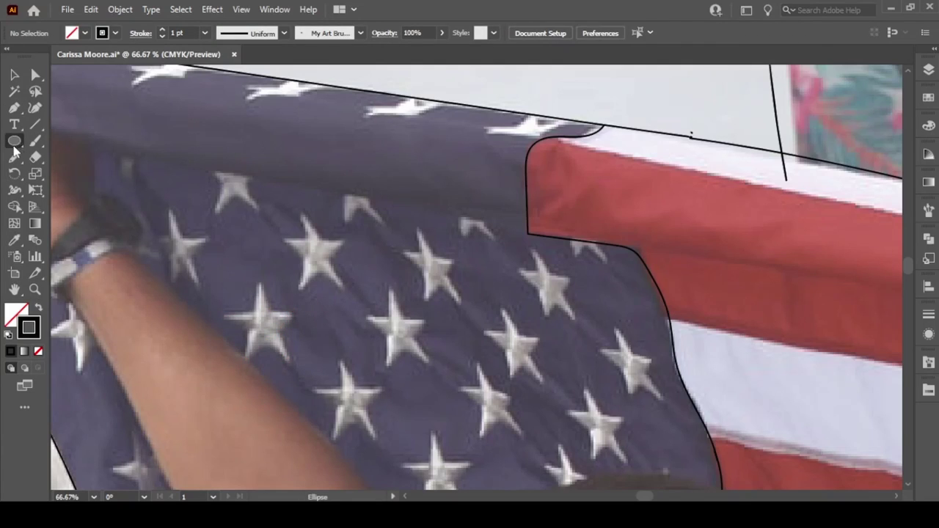
Draw a star shape with the Star Tool over a flag star and reshape its points.
right_click(14, 141)
left_click(70, 205)
mouse_move(401, 333)
left_mouse_down()
mouse_move(367, 330)
mouse_move(369, 320)
left_mouse_up()
key("a")
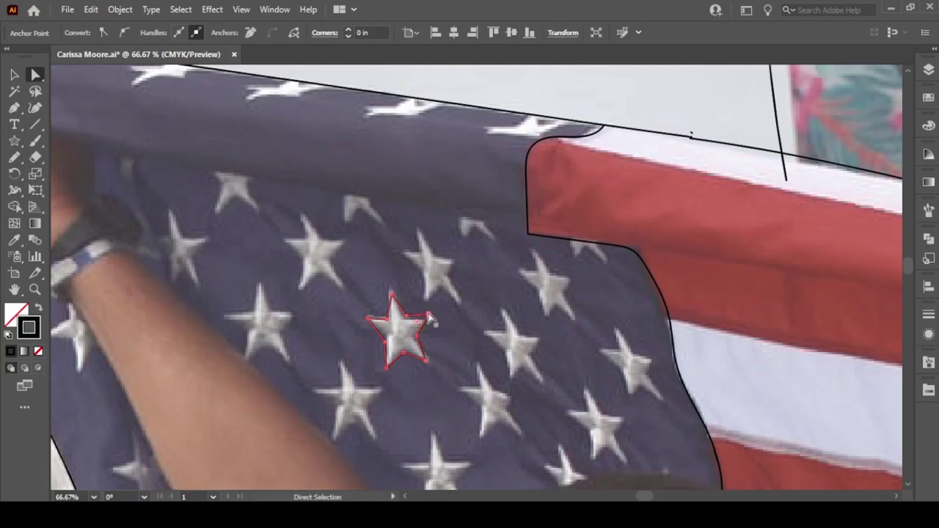
left_click(456, 339)
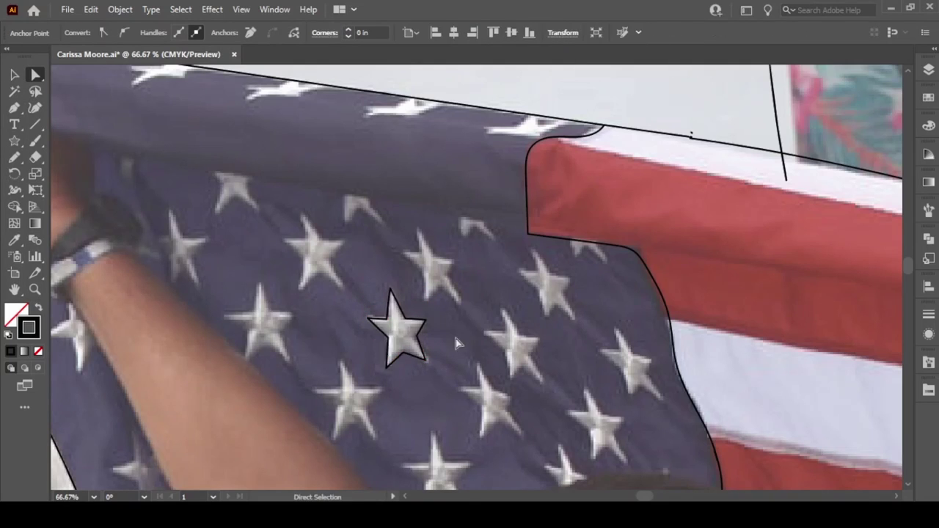
Alt-drag copies of the star onto the remaining stars across the blue canton.
key("v")
left_click_drag(411, 364, 367, 433)
mouse_move(367, 430)
left_mouse_down()
mouse_move(283, 352)
mouse_move(337, 279)
left_mouse_up()
mouse_move(338, 279)
left_mouse_down()
mouse_move(446, 293)
mouse_move(628, 456)
mouse_move(433, 400)
left_mouse_up()
scroll(433, 400, "down", 3)
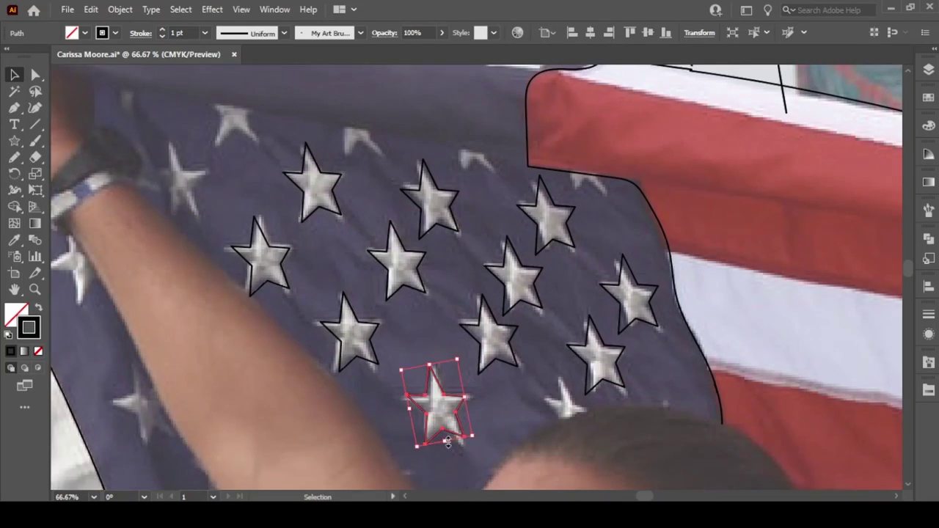
scroll(466, 400, "left", 1)
mouse_move(458, 439)
left_mouse_down()
mouse_move(250, 147)
mouse_move(602, 194)
mouse_move(595, 450)
left_mouse_up()
mouse_move(285, 270)
left_mouse_down()
mouse_move(202, 195)
mouse_move(104, 276)
mouse_move(176, 414)
left_mouse_up()
Erase the star outlines overlapping the arm and the one sitting on the red stripes.
left_click(294, 380)
key("shift+e")
left_click_drag(195, 323, 209, 411)
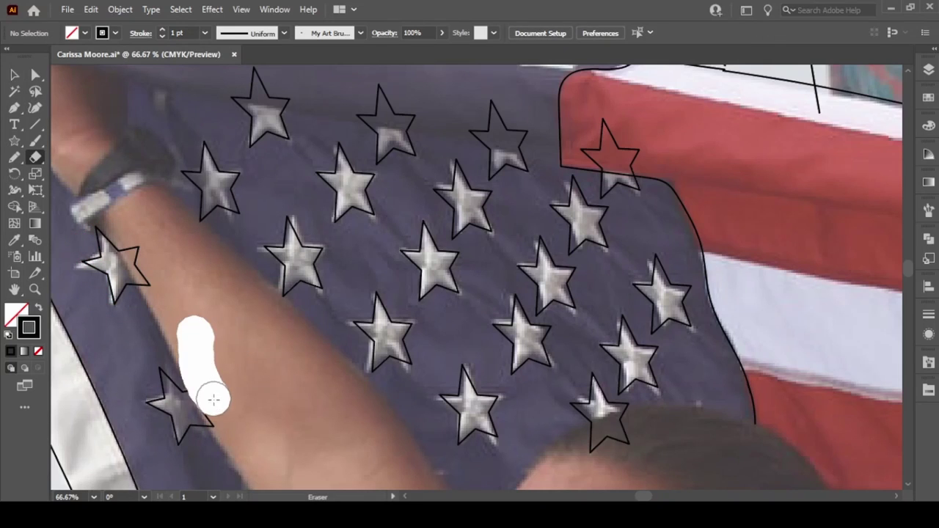
mouse_move(136, 224)
left_mouse_down()
mouse_move(125, 234)
mouse_move(143, 290)
left_mouse_up()
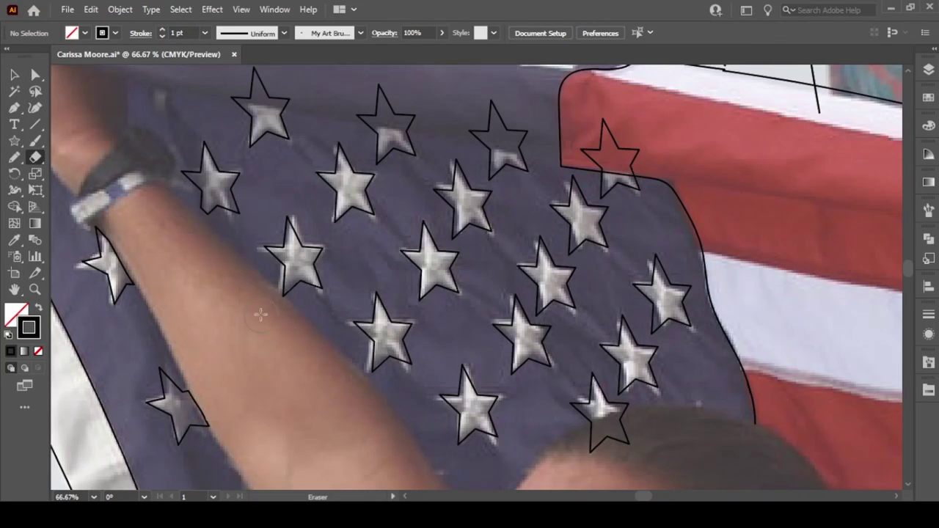
left_click_drag(587, 444, 647, 426)
left_click_drag(672, 147, 608, 152)
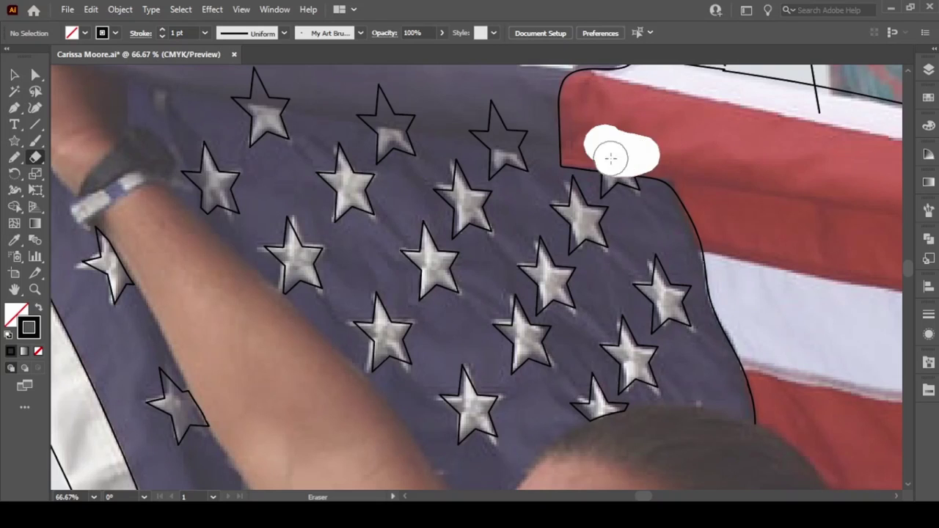
Join the star tip to the flag curve and delete the leftover star fragments.
key("v")
left_click(609, 178)
key("a")
key("ctrl+plus")
key("ctrl+plus")
key("ctrl+plus")
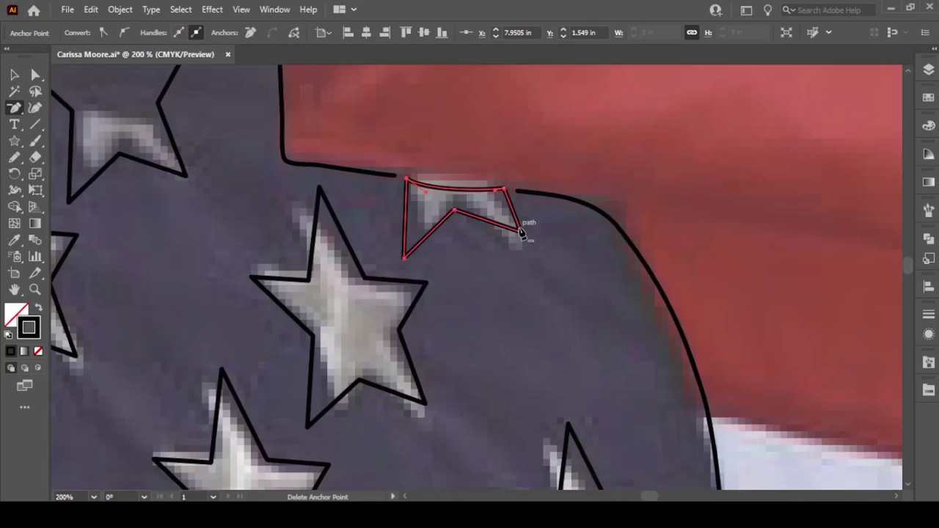
left_click(407, 182)
key("Delete")
left_click(524, 193)
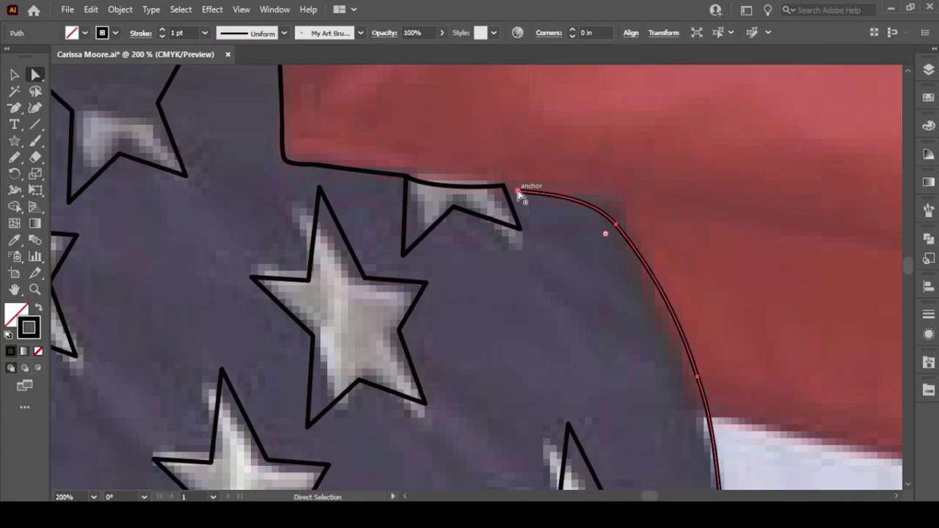
left_click(451, 179)
key("Delete")
Erase the remaining star parts crossing the flag edge, then zoom to 100%.
scroll(480, 145, "left", 10)
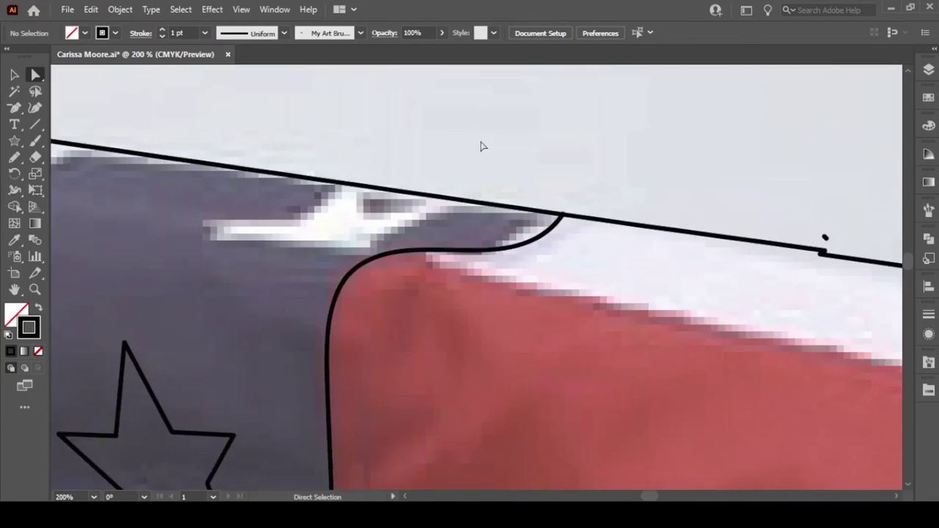
key("minus")
scroll(482, 144, "down", 5)
key("shift+e")
left_click_drag(593, 252, 289, 210)
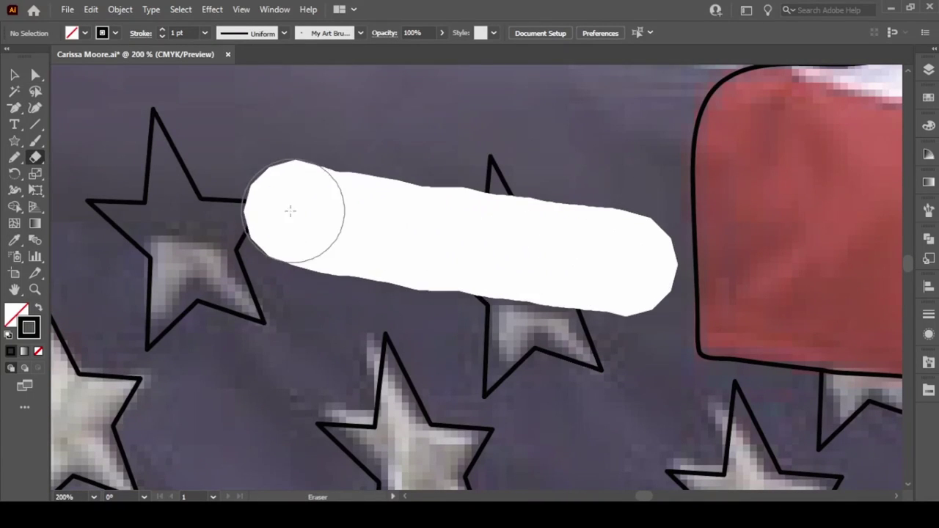
left_click_drag(507, 169, 521, 177)
scroll(180, 263, "up", 5)
left_click_drag(179, 263, 242, 230)
key("ctrl+1")
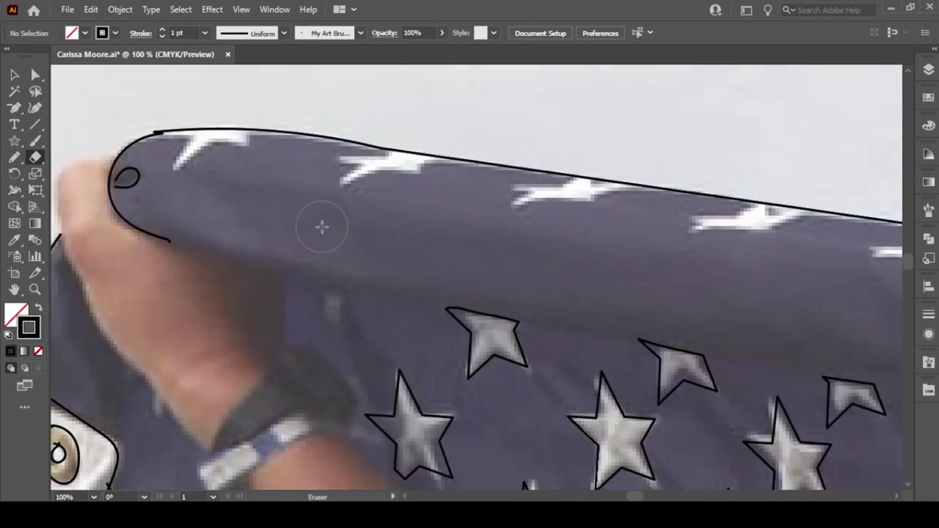
Brush-trace four partial star tips along the flag's top edge.
key("b")
left_click_drag(252, 121, 170, 171)
left_click_drag(389, 150, 448, 158)
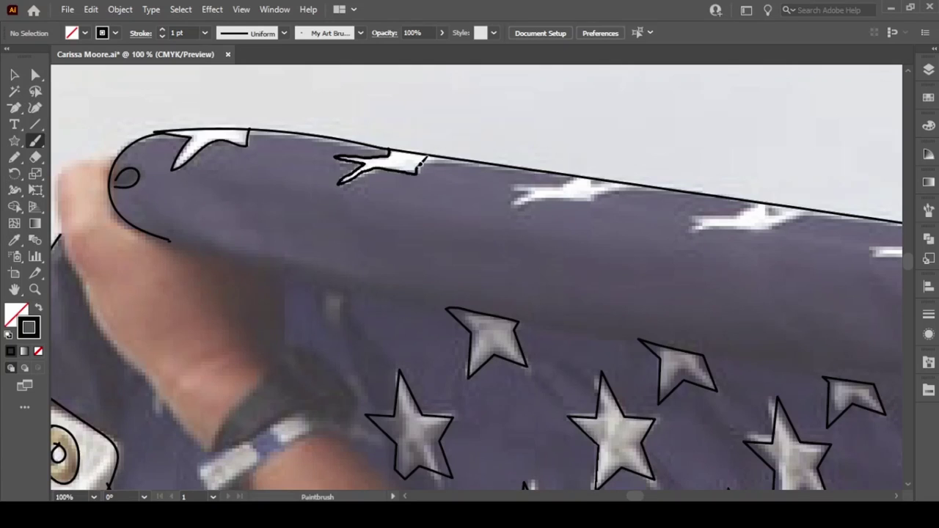
mouse_move(580, 170)
left_mouse_down()
mouse_move(513, 204)
mouse_move(622, 184)
left_mouse_up()
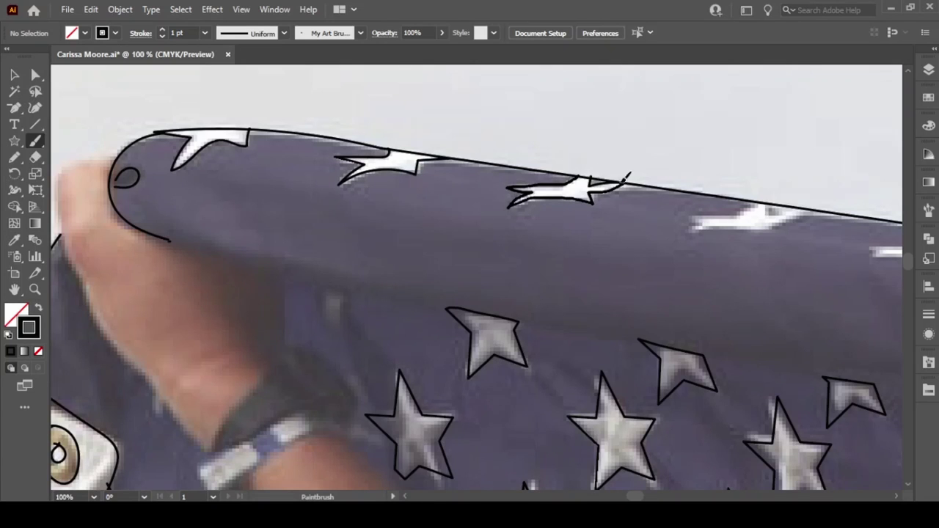
mouse_move(807, 213)
left_mouse_down()
mouse_move(771, 227)
mouse_move(704, 211)
left_mouse_up()
Brush-trace the star tip beside the red stripe and the partial star beside the arm.
scroll(800, 209, "right", 5)
scroll(800, 209, "down", 2)
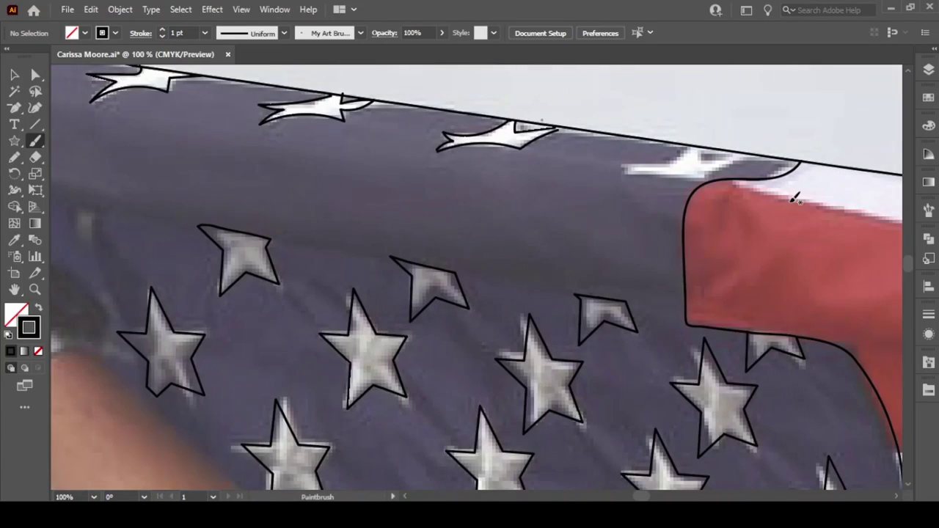
left_click_drag(743, 157, 679, 158)
scroll(734, 172, "left", 5)
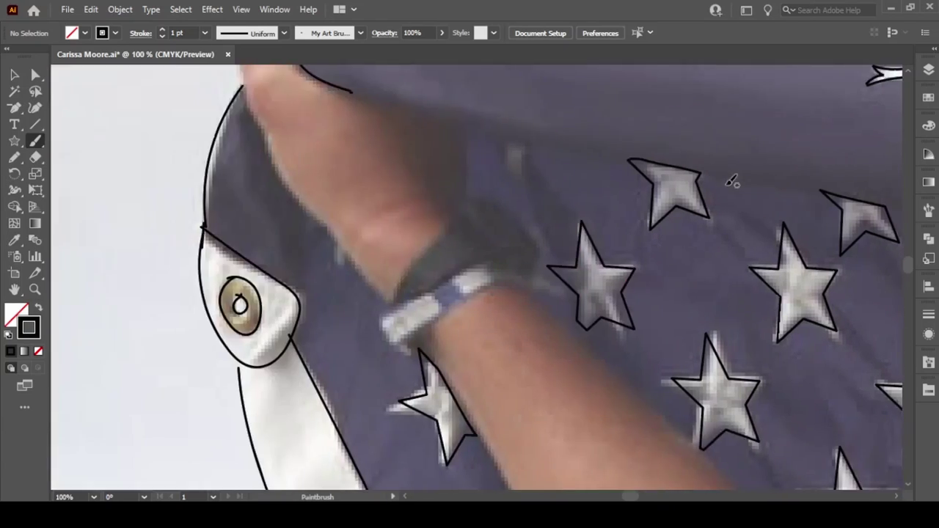
scroll(730, 178, "down", 5)
mouse_move(264, 197)
left_mouse_down()
mouse_move(245, 151)
mouse_move(281, 269)
left_mouse_up()
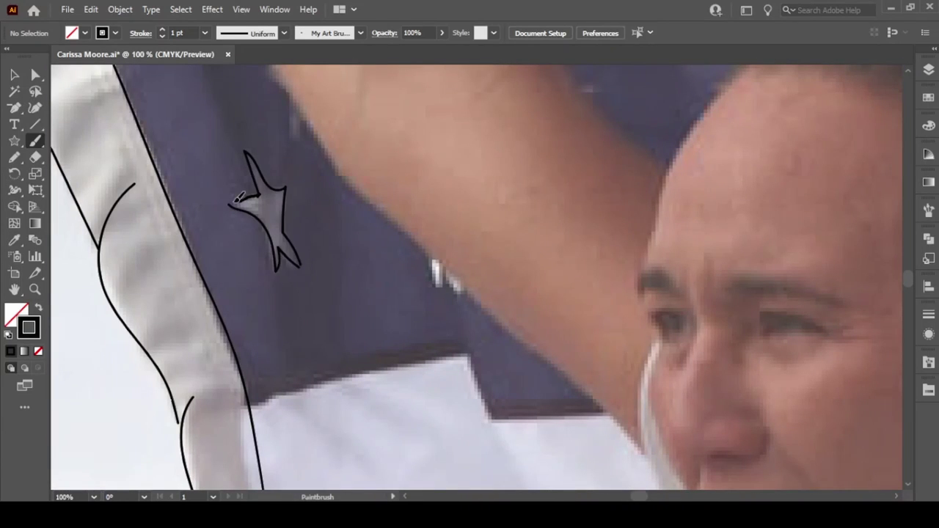
key("ctrl+0")
scroll(484, 279, "up", 3)
scroll(484, 279, "right", 4)
scroll(485, 278, "down", 2)
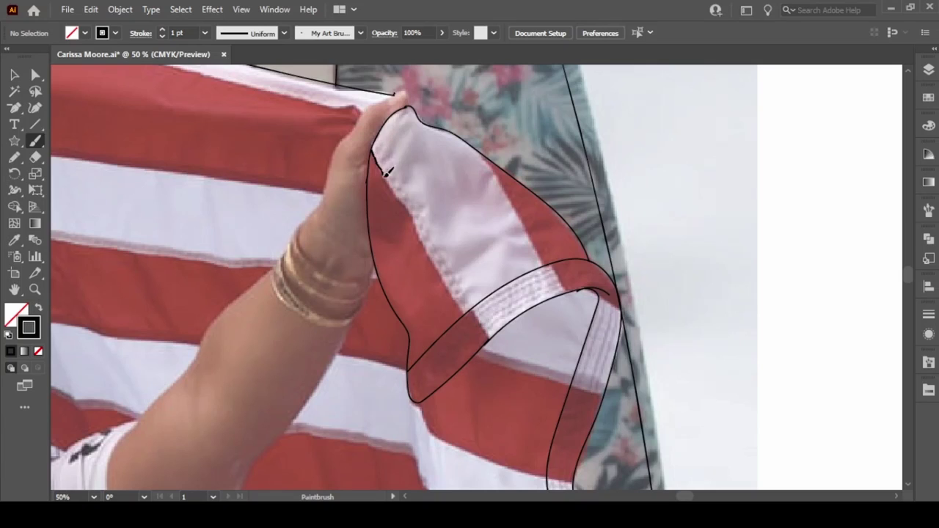
Brush-trace the folded white panel's left, right and lower edges, plus the red stripe edge.
left_click_drag(474, 309, 486, 326)
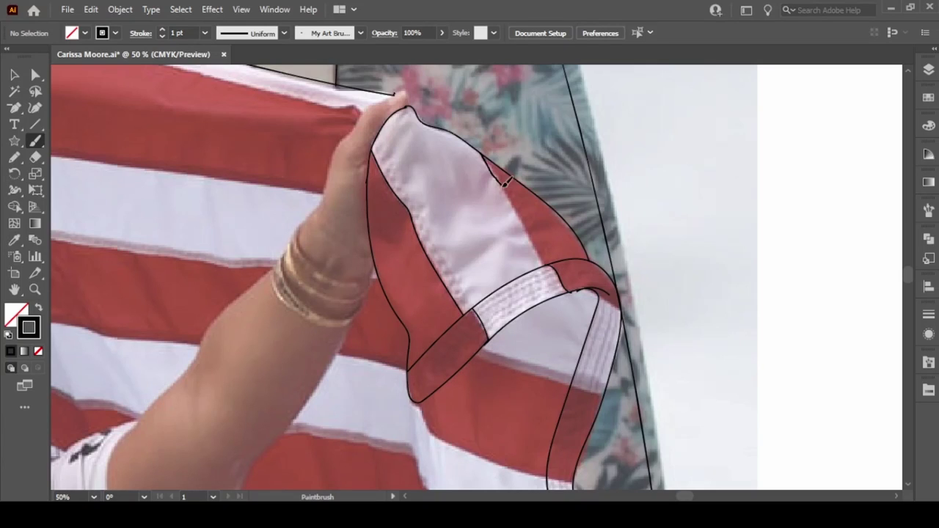
left_click_drag(504, 185, 545, 263)
left_click_drag(591, 387, 486, 341)
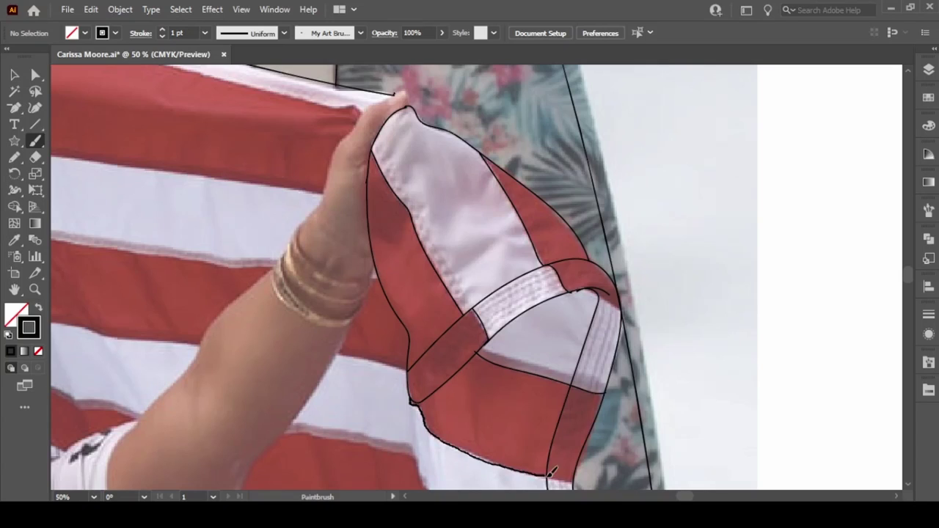
scroll(385, 262, "down", 5)
mouse_move(346, 188)
left_mouse_down()
mouse_move(428, 250)
mouse_move(576, 314)
left_mouse_up()
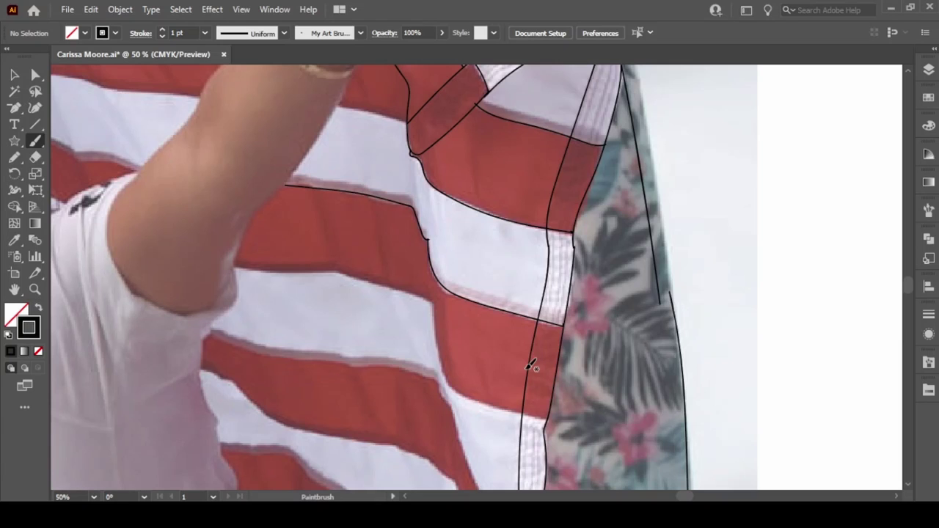
Outline the red stripe edge below the arm down to the artboard edge.
left_click_drag(239, 263, 403, 286)
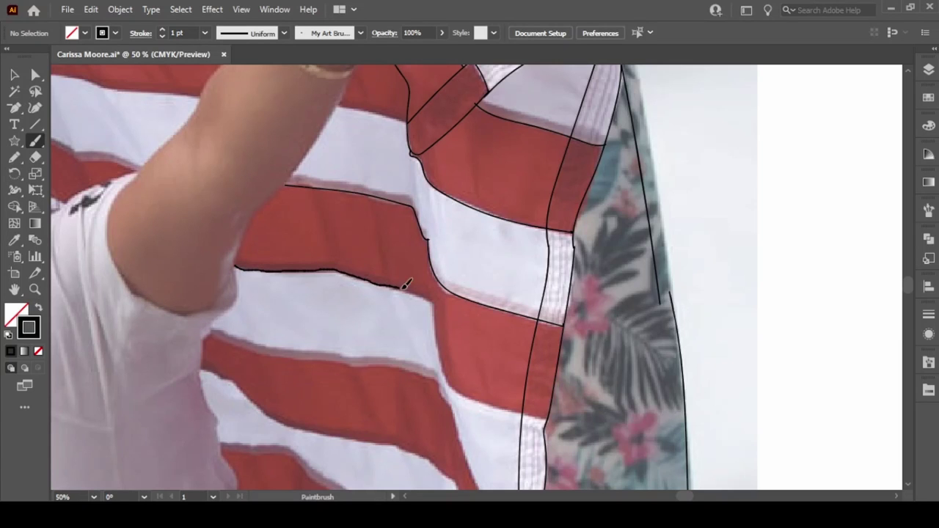
scroll(407, 385, "down", 5)
left_click_drag(348, 408, 351, 463)
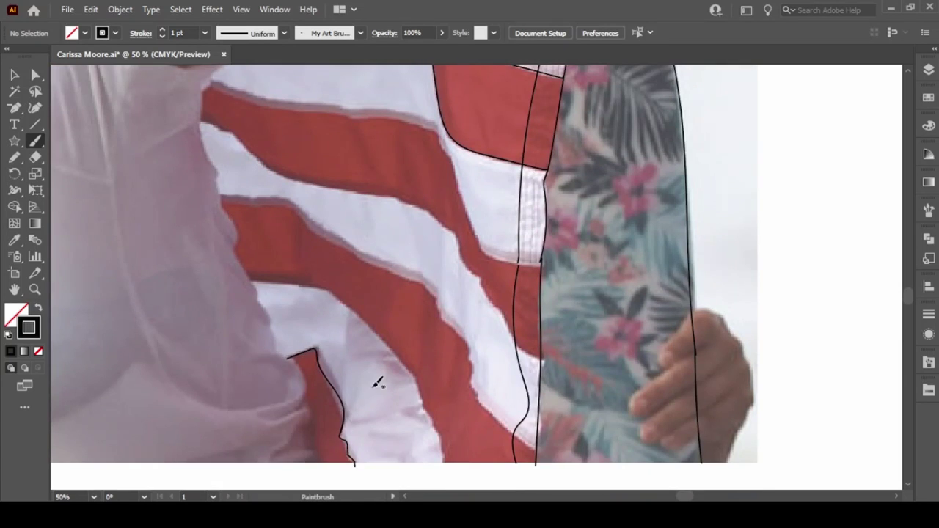
scroll(377, 382, "up", 5)
scroll(377, 382, "down", 2)
scroll(237, 142, "down", 5)
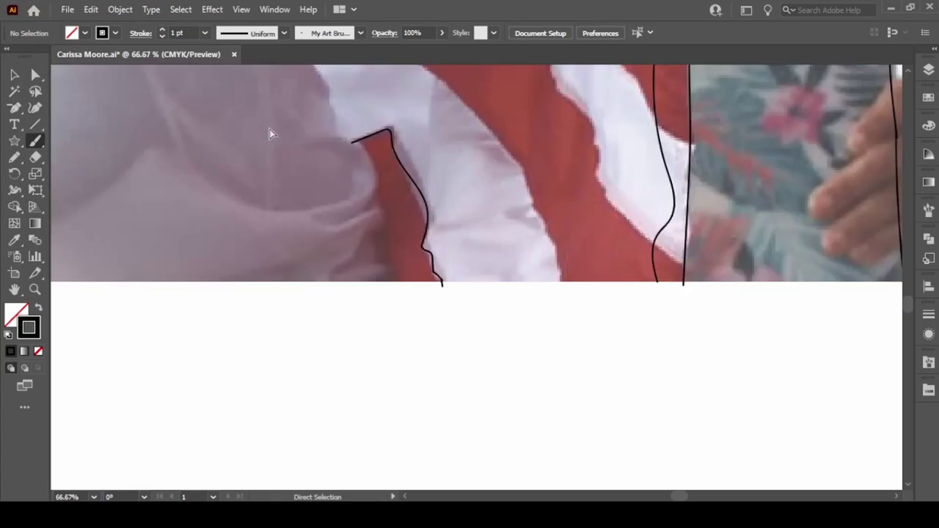
scroll(268, 129, "up", 2)
scroll(274, 125, "down", 1)
Trace the white stripe's edge near the bottom and the stripe edges beside the surfboard.
mouse_move(102, 68)
left_mouse_down()
mouse_move(382, 192)
mouse_move(488, 433)
left_mouse_up()
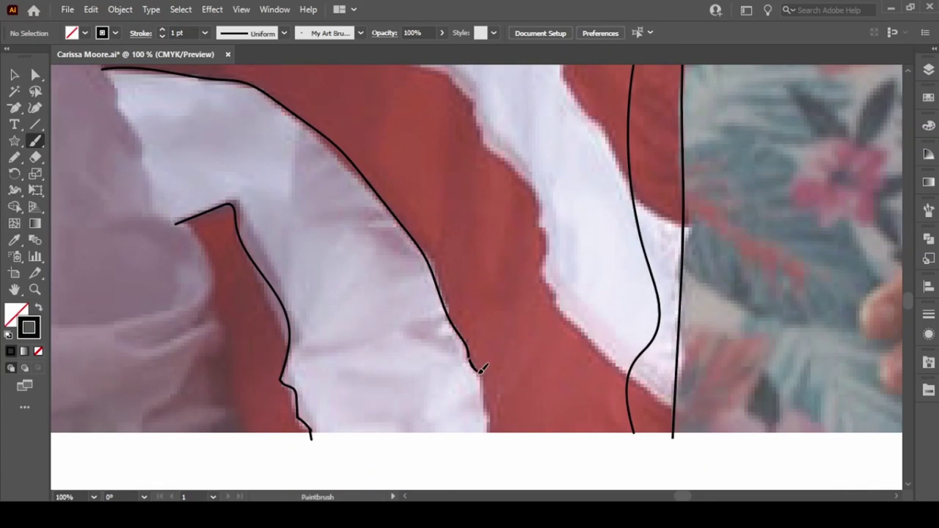
mouse_move(629, 373)
left_mouse_down()
mouse_move(440, 66)
mouse_move(608, 367)
mouse_move(242, 202)
left_mouse_up()
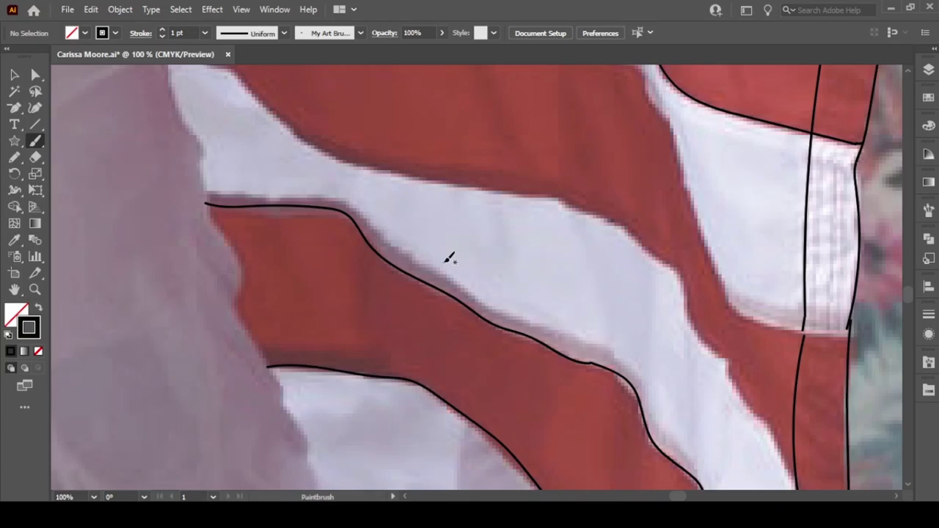
scroll(449, 257, "right", 5)
mouse_move(483, 306)
left_mouse_down()
mouse_move(383, 184)
mouse_move(357, 78)
left_mouse_up()
scroll(357, 78, "up", 1)
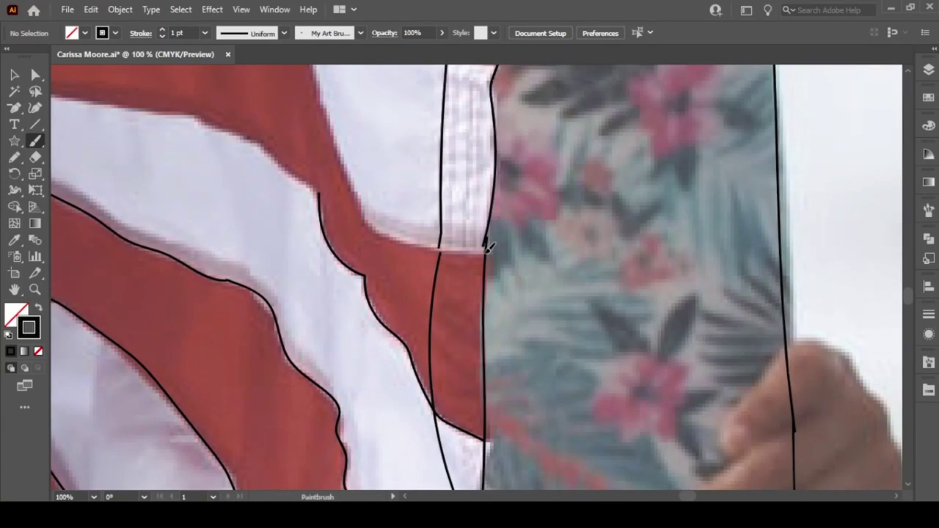
mouse_move(486, 242)
left_mouse_down()
mouse_move(352, 172)
mouse_move(356, 83)
left_mouse_up()
scroll(355, 83, "left", 5)
scroll(356, 83, "up", 3)
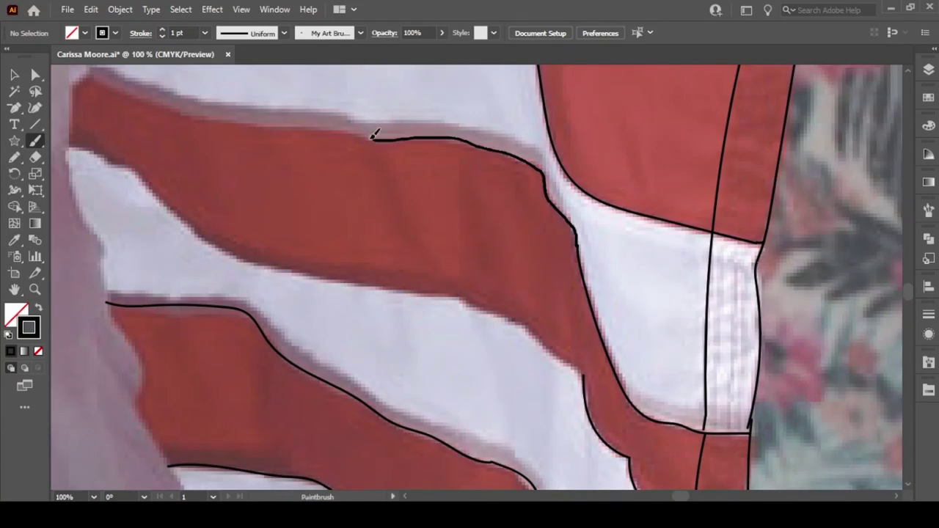
Outline the top and lower edges of the upper red stripe.
left_click_drag(559, 206, 92, 71)
scroll(207, 272, "left", 5)
scroll(242, 339, "right", 3)
left_click_drag(172, 141, 682, 378)
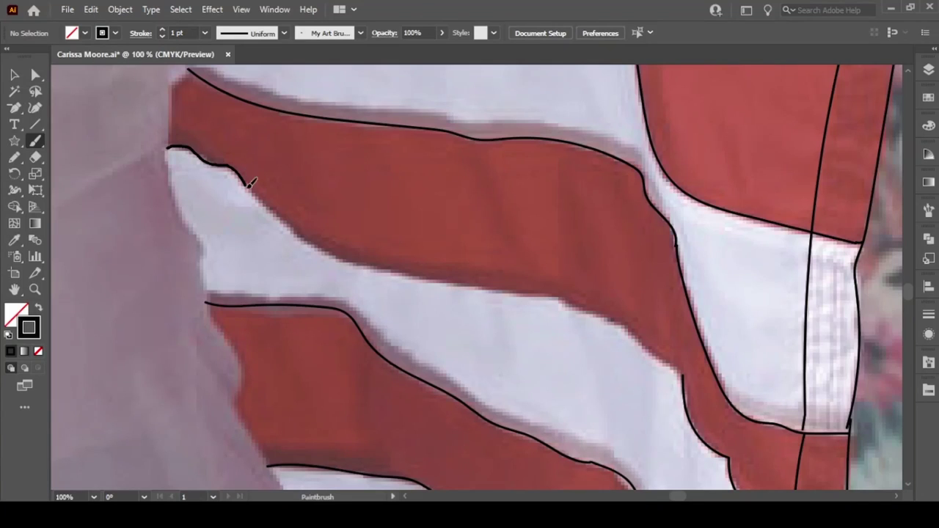
scroll(424, 263, "up", 3)
scroll(425, 263, "up", 5)
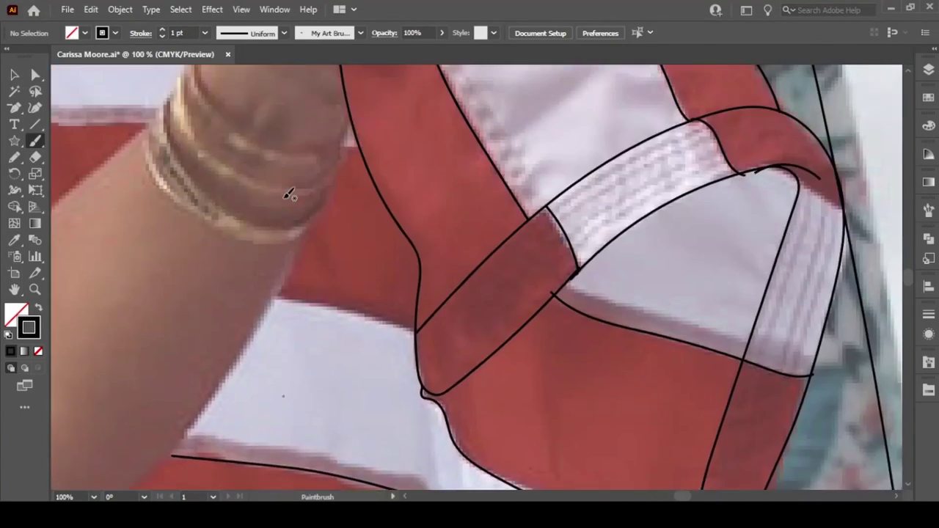
scroll(315, 221, "up", 3)
Ink the arm's edge around the elbow and the lower red stripe edge.
left_click_drag(309, 352, 236, 488)
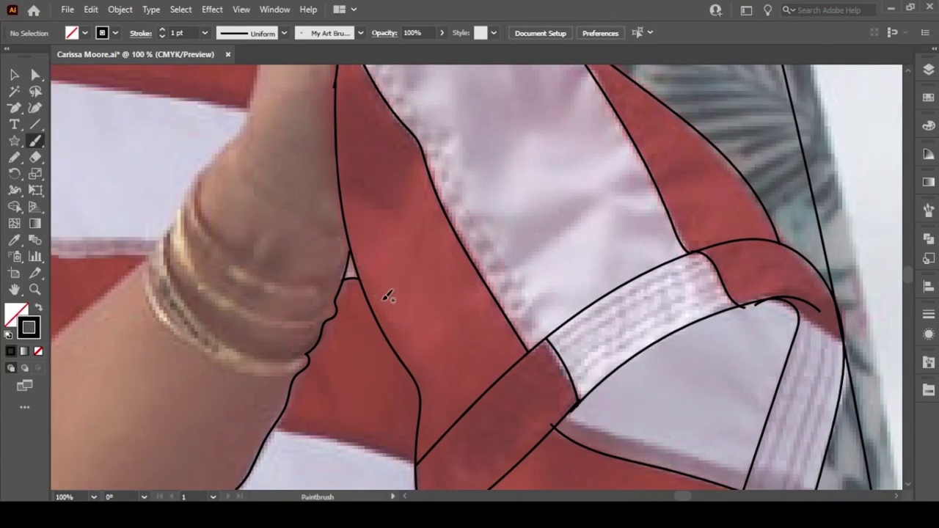
left_click_drag(272, 430, 415, 464)
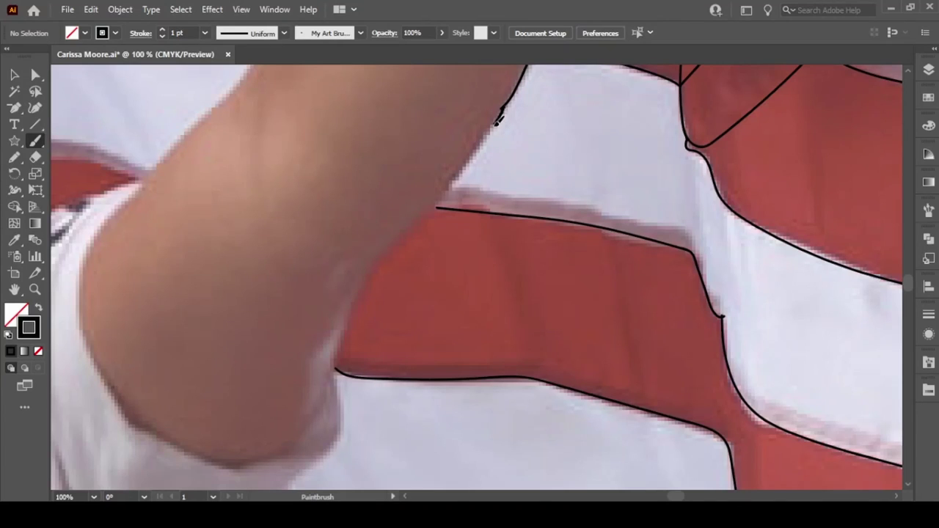
mouse_move(396, 245)
left_mouse_down()
mouse_move(310, 434)
mouse_move(101, 360)
mouse_move(193, 130)
mouse_move(257, 66)
left_mouse_up()
scroll(387, 243, "down", 5)
mouse_move(336, 141)
left_mouse_down()
mouse_move(284, 261)
mouse_move(287, 413)
mouse_move(301, 484)
left_mouse_up()
scroll(523, 387, "down", 9)
mouse_move(301, 96)
left_mouse_down()
mouse_move(414, 415)
mouse_move(489, 477)
left_mouse_up()
scroll(488, 455, "down", 7)
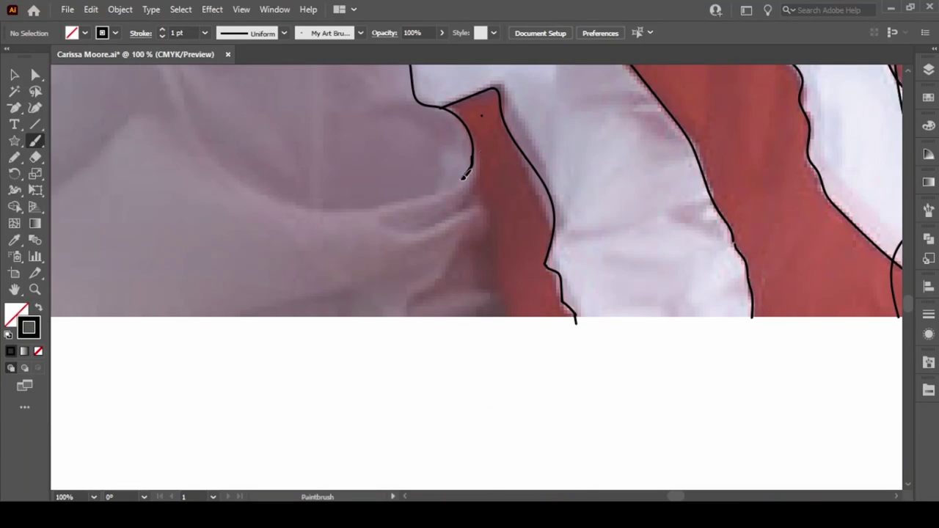
Trace the curve around the arm and add short lines along the red stripe.
left_click_drag(469, 171, 177, 76)
left_click_drag(475, 146, 400, 227)
mouse_move(476, 187)
left_mouse_down()
mouse_move(488, 220)
mouse_move(415, 306)
left_mouse_up()
mouse_move(412, 281)
left_mouse_down()
mouse_move(455, 232)
mouse_move(389, 250)
left_mouse_up()
left_click_drag(488, 229, 508, 323)
key("ctrl+minus")
key("ctrl+minus")
key("ctrl+minus")
Outline the shirt's left edge with brush strokes.
scroll(514, 345, "up", 5)
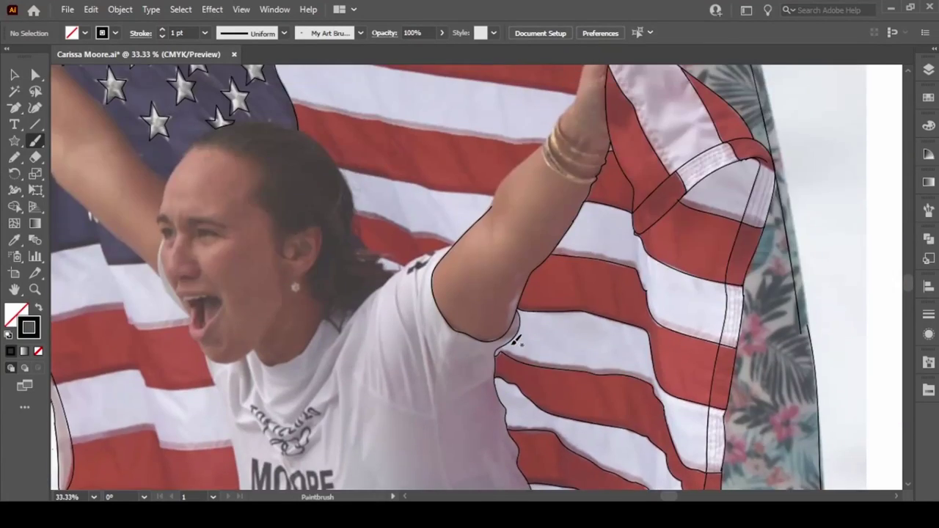
key("ctrl+plus")
scroll(628, 328, "down", 1)
mouse_move(637, 347)
left_mouse_down()
mouse_move(555, 199)
mouse_move(539, 73)
left_mouse_up()
scroll(623, 362, "up", 4)
left_click_drag(339, 291, 369, 411)
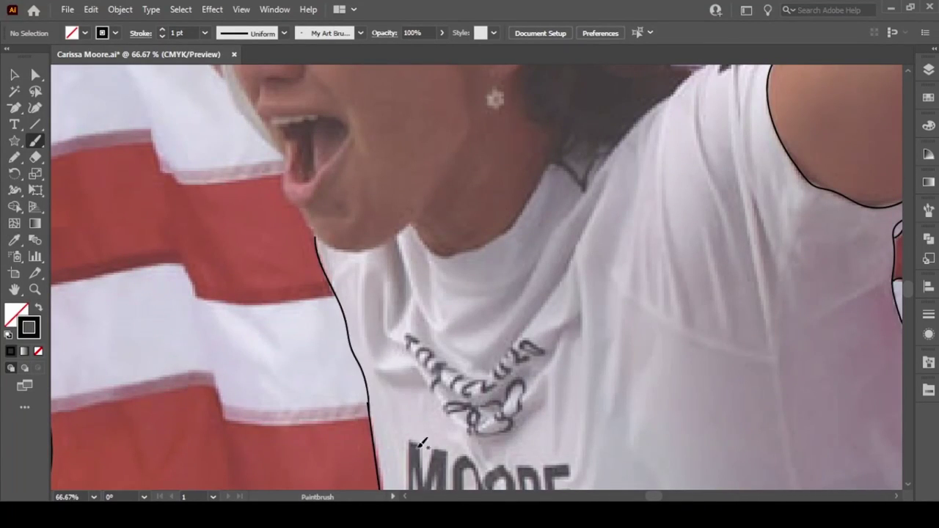
scroll(350, 392, "up", 4)
scroll(300, 219, "left", 3)
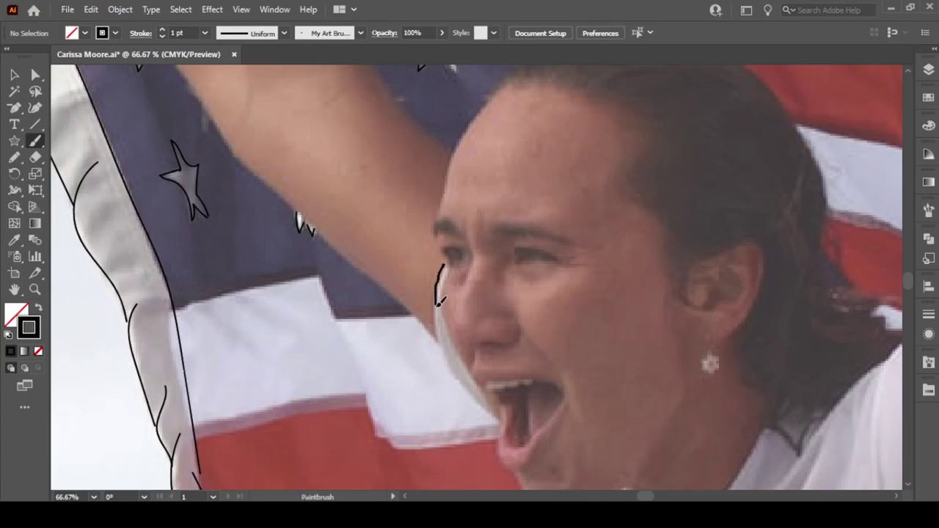
Draw the cheek contour, a second lip line and the tongue inside the open mouth.
left_click_drag(440, 303, 491, 417)
mouse_move(444, 323)
left_mouse_down()
mouse_move(456, 261)
mouse_move(445, 258)
left_mouse_up()
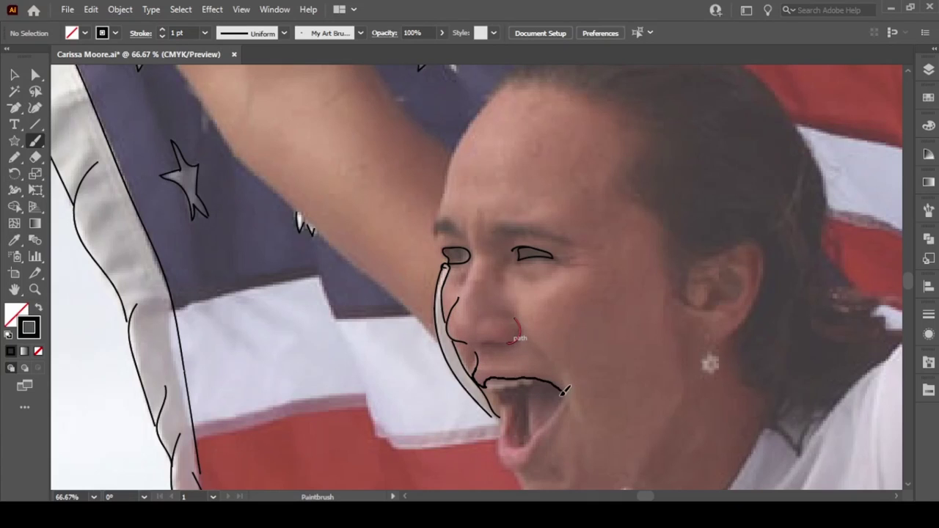
left_click_drag(485, 389, 565, 399)
key("ctrl+plus")
key("ctrl+plus")
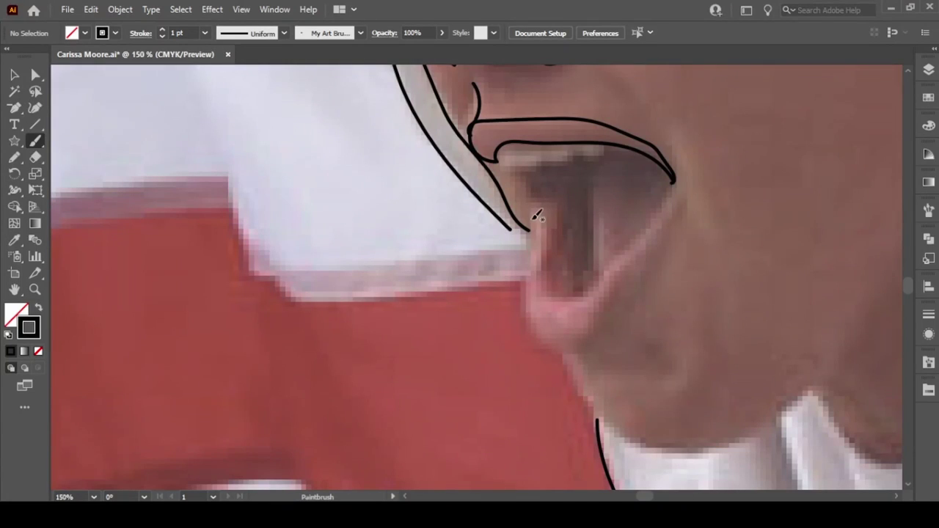
mouse_move(534, 218)
left_mouse_down()
mouse_move(541, 346)
mouse_move(675, 195)
mouse_move(552, 256)
mouse_move(524, 157)
mouse_move(509, 168)
mouse_move(602, 151)
left_mouse_up()
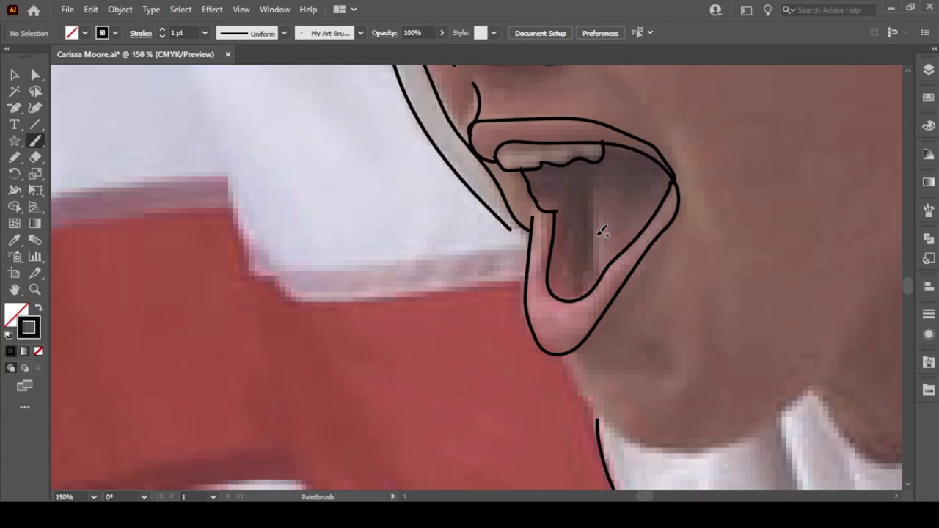
key("ctrl+minus")
key("ctrl+minus")
Draw the curve beside the left eye and the temple line.
key("ctrl+plus")
key("ctrl+plus")
key("ctrl+plus")
scroll(554, 317, "up", 5)
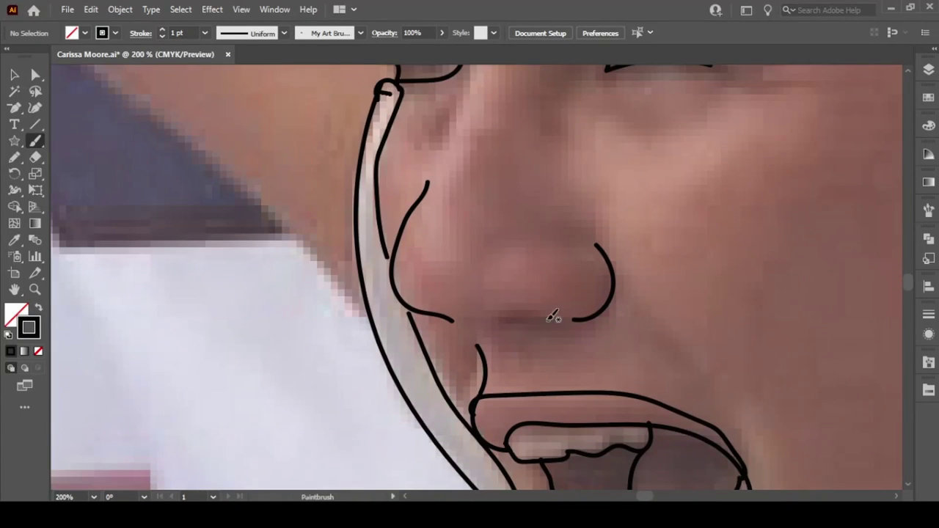
scroll(510, 236, "up", 5)
mouse_move(457, 225)
left_mouse_down()
mouse_move(475, 260)
mouse_move(460, 317)
left_mouse_up()
scroll(391, 176, "right", 3)
scroll(390, 176, "up", 5)
mouse_move(303, 316)
left_mouse_down()
mouse_move(309, 269)
mouse_move(399, 66)
left_mouse_up()
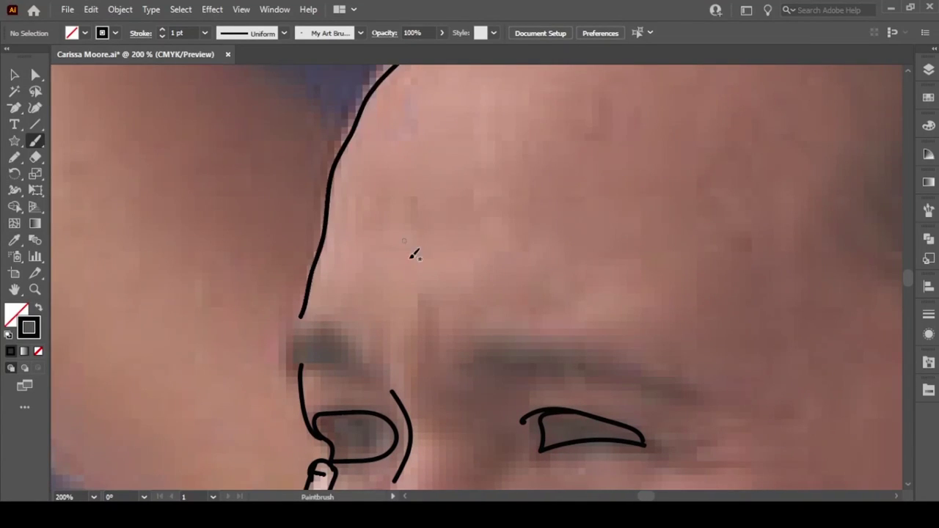
Add the eyebrow above the right eye and further lines around the eyes.
scroll(413, 252, "down", 5)
scroll(413, 251, "right", 5)
mouse_move(257, 174)
left_mouse_down()
mouse_move(351, 189)
mouse_move(252, 171)
left_mouse_up()
scroll(485, 180, "left", 5)
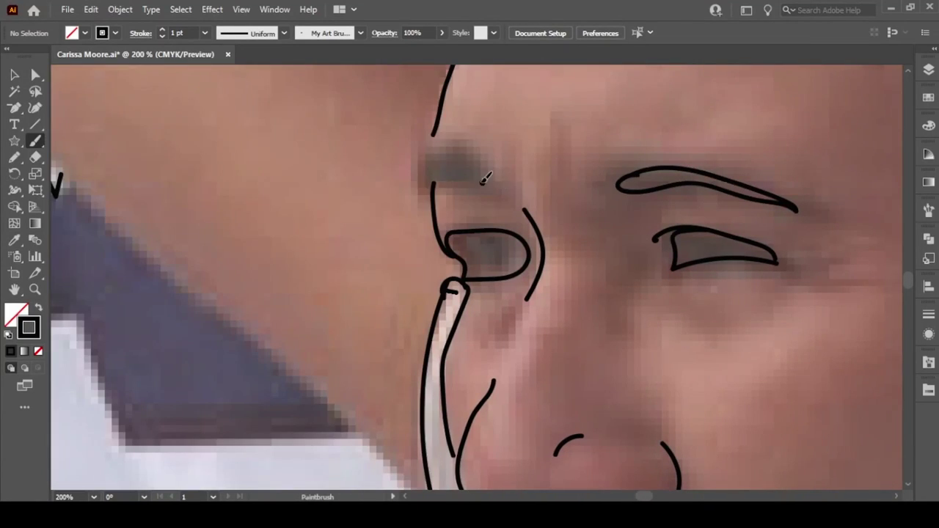
left_click_drag(484, 176, 433, 203)
scroll(407, 394, "down", 5)
scroll(408, 394, "right", 3)
scroll(431, 367, "down", 1)
scroll(395, 335, "down", 3)
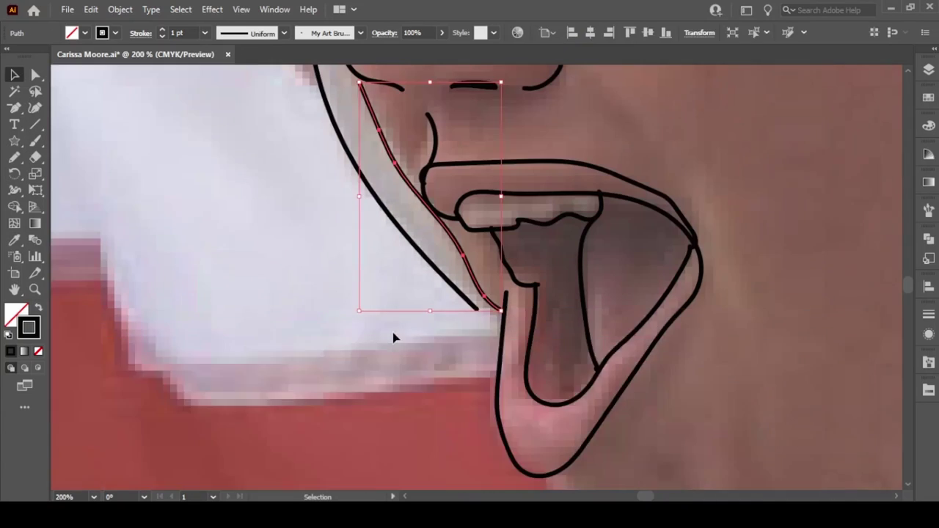
scroll(394, 336, "up", 2)
left_click_drag(354, 173, 505, 407)
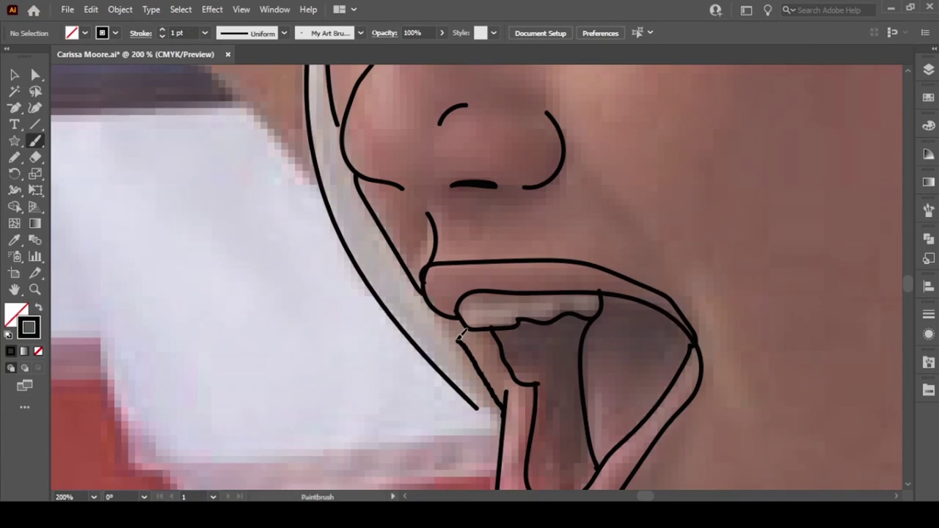
Ink the flag edge toward the left and the red and white stripe edges.
key("ctrl+0")
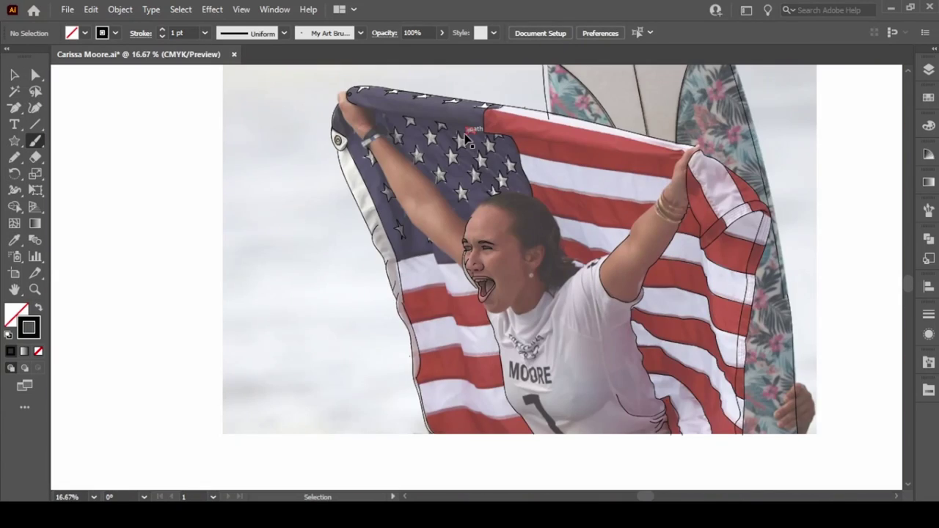
scroll(514, 250, "up", 1)
scroll(331, 218, "up", 1)
scroll(406, 320, "down", 1)
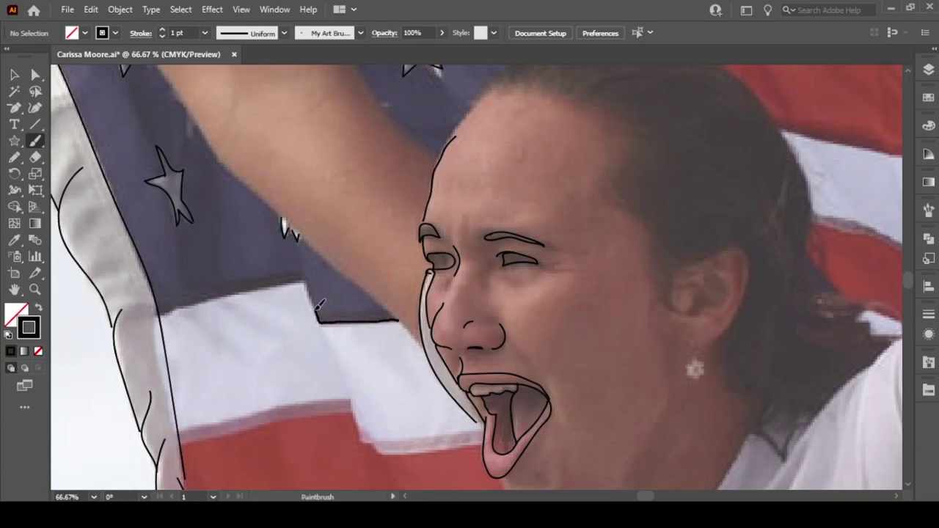
left_click_drag(215, 294, 158, 315)
left_click_drag(447, 441, 180, 437)
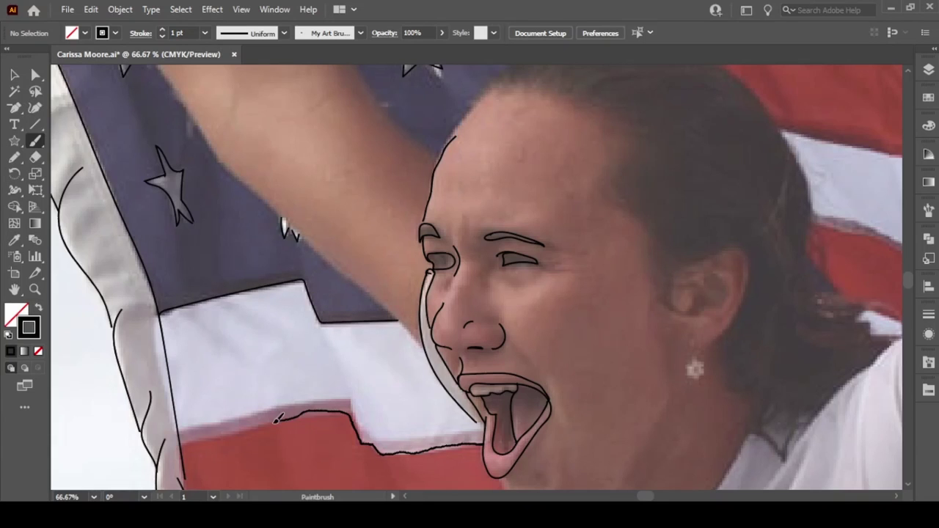
scroll(373, 330, "down", 5)
mouse_move(213, 266)
left_mouse_down()
mouse_move(375, 230)
mouse_move(539, 262)
left_mouse_up()
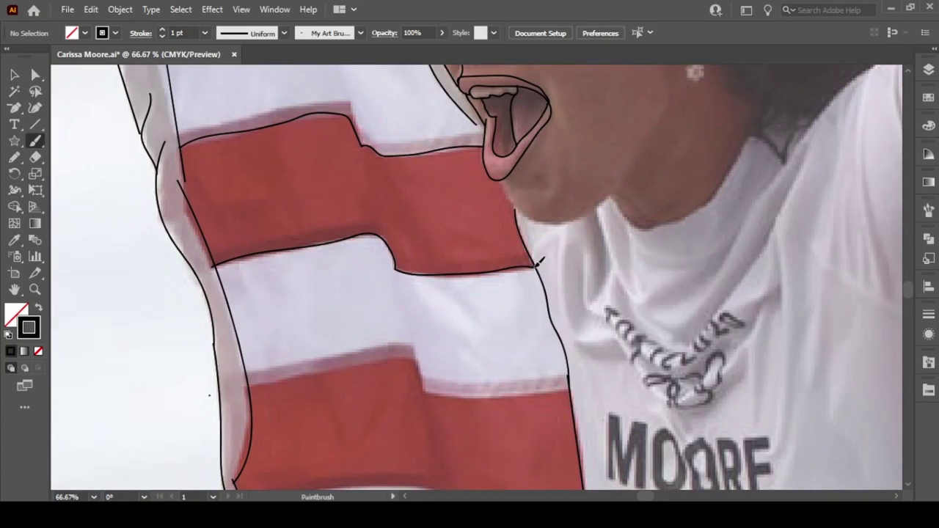
left_click_drag(503, 391, 262, 358)
scroll(262, 358, "down", 5)
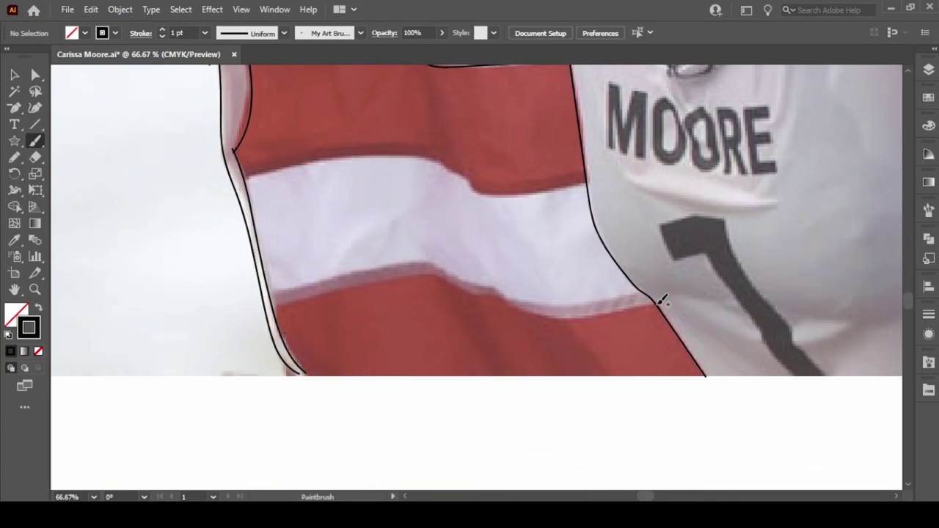
mouse_move(660, 301)
left_mouse_down()
mouse_move(502, 291)
mouse_move(272, 305)
left_mouse_up()
mouse_move(586, 180)
left_mouse_down()
mouse_move(499, 193)
mouse_move(300, 158)
mouse_move(246, 176)
left_mouse_up()
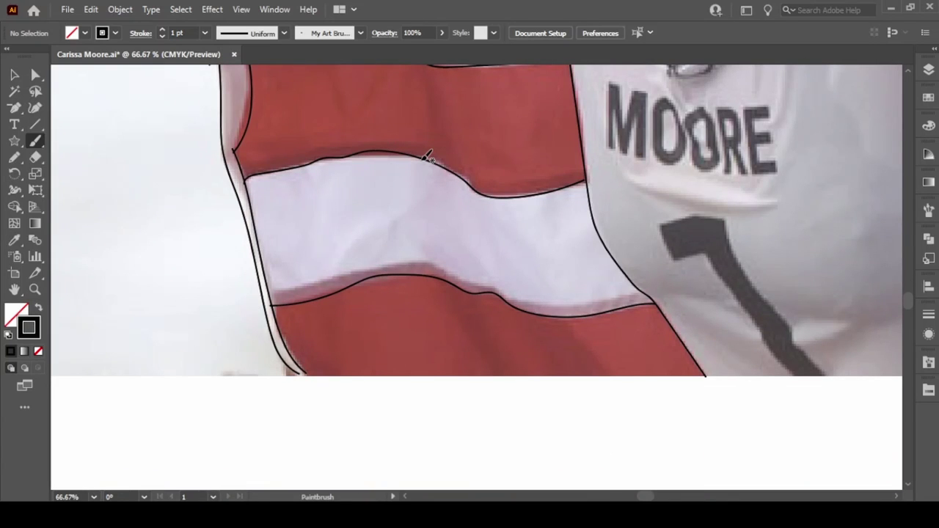
Ink strokes along the raised right arm and the stripe edges around it.
scroll(427, 156, "right", 6)
scroll(427, 157, "up", 2)
scroll(427, 157, "up", 1)
left_click_drag(351, 124, 469, 210)
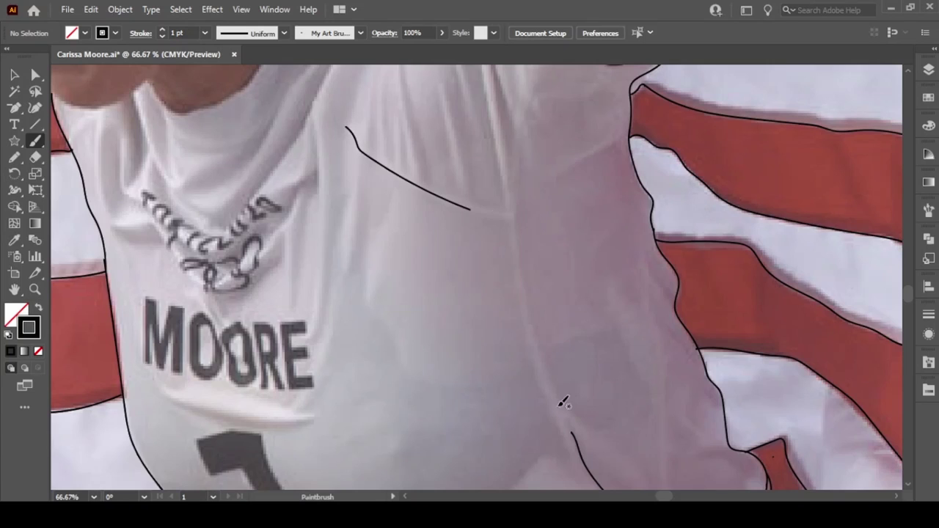
left_click_drag(514, 176, 513, 309)
scroll(610, 348, "up", 3)
left_click_drag(607, 383, 543, 426)
left_click_drag(433, 194, 467, 375)
Draw several fold lines down the jersey and shoulder.
mouse_move(444, 344)
left_mouse_down()
mouse_move(465, 437)
mouse_move(449, 167)
left_mouse_up()
left_click_drag(389, 312, 394, 404)
left_click_drag(382, 273, 373, 393)
left_click_drag(391, 220, 382, 253)
mouse_move(512, 135)
left_mouse_down()
mouse_move(476, 220)
mouse_move(508, 407)
left_mouse_up()
left_click_drag(483, 297, 499, 433)
left_click_drag(466, 198, 494, 407)
Add a short lower-jersey stroke, the left collar line and the V-neck curve.
scroll(569, 371, "down", 4)
scroll(569, 371, "right", 2)
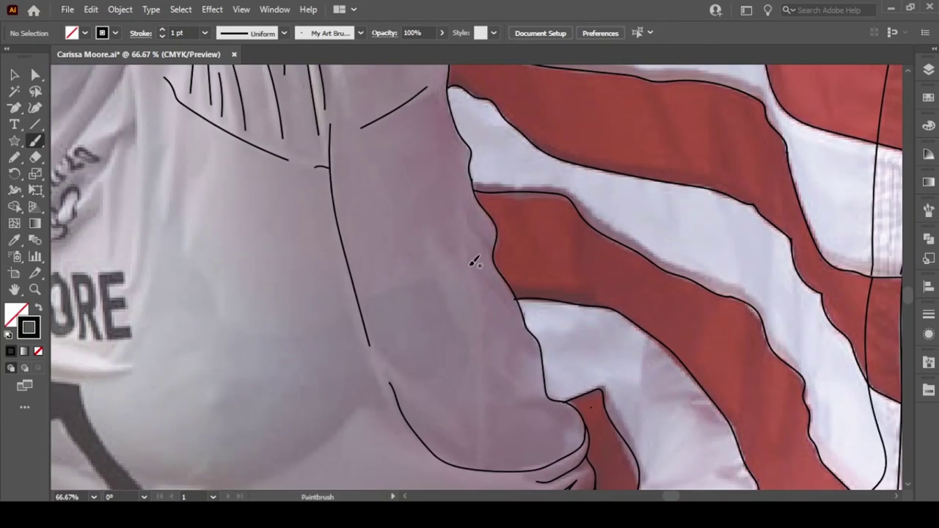
left_click_drag(470, 262, 486, 255)
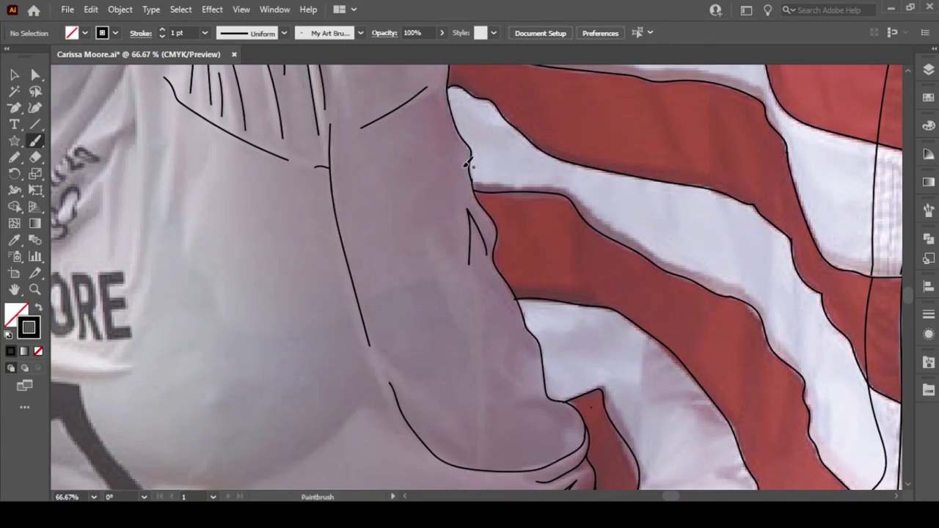
scroll(469, 163, "up", 2)
scroll(468, 163, "left", 5)
mouse_move(350, 230)
left_mouse_down()
mouse_move(377, 317)
mouse_move(544, 309)
left_mouse_up()
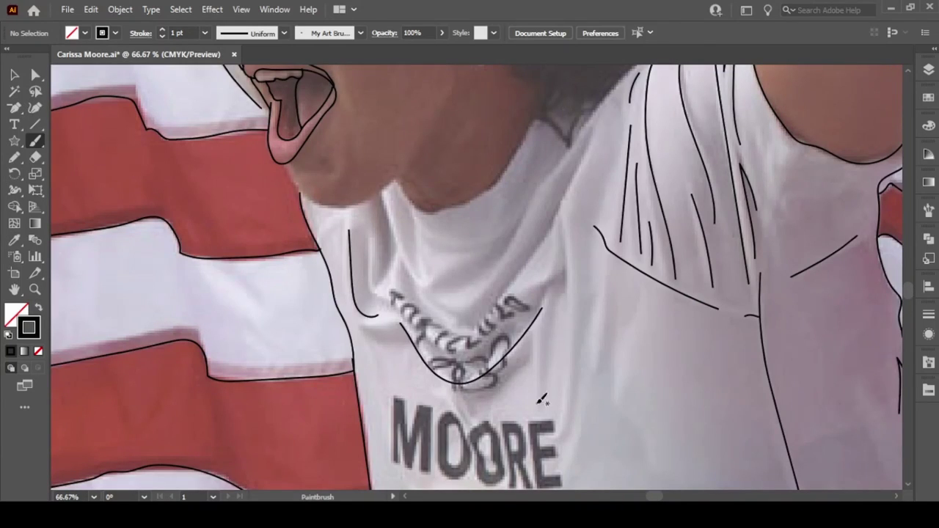
left_click_drag(514, 370, 536, 401)
Draw the right seam, inner and outer collar curves, a collar fold and the neck line.
left_click_drag(555, 432, 558, 225)
left_click_drag(555, 252, 547, 282)
left_click_drag(598, 301, 574, 453)
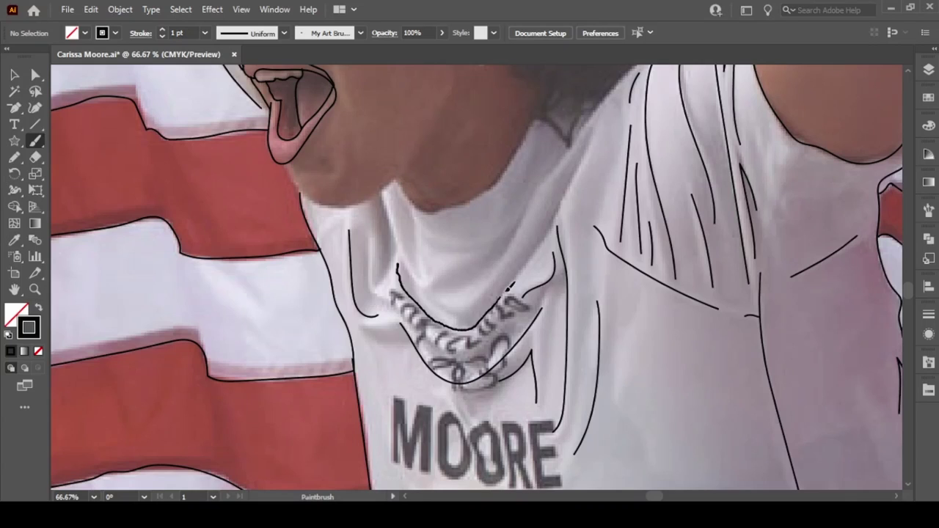
mouse_move(397, 263)
left_mouse_down()
mouse_move(595, 121)
mouse_move(438, 301)
left_mouse_up()
left_click_drag(380, 198, 419, 280)
left_click_drag(433, 235, 511, 213)
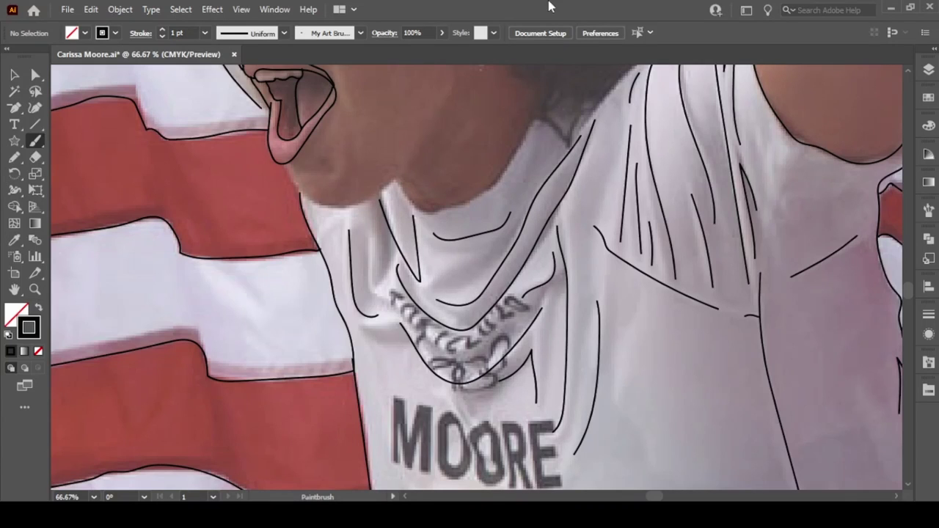
mouse_move(399, 251)
left_mouse_down()
mouse_move(370, 288)
mouse_move(459, 349)
mouse_move(393, 315)
left_mouse_up()
scroll(534, 244, "up", 3)
left_click_drag(447, 160, 425, 253)
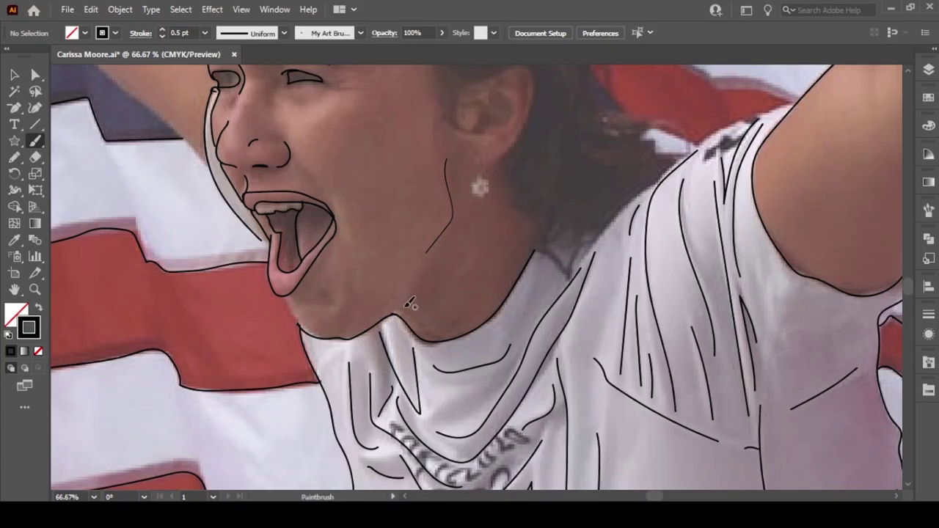
Trace the shoulder top, the hair-to-flag edge and the stripe edge above the arm.
scroll(463, 385, "right", 10)
scroll(411, 352, "up", 3)
scroll(359, 321, "up", 3)
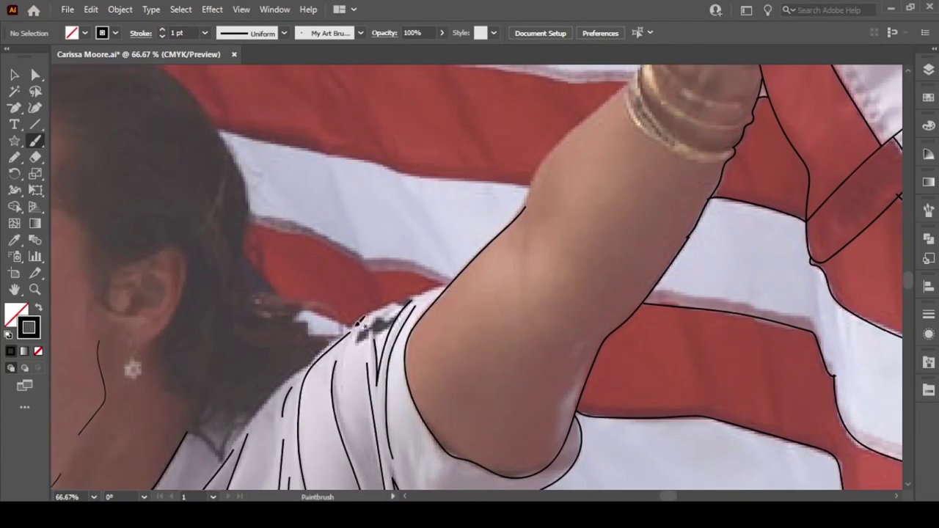
left_click_drag(380, 305, 453, 279)
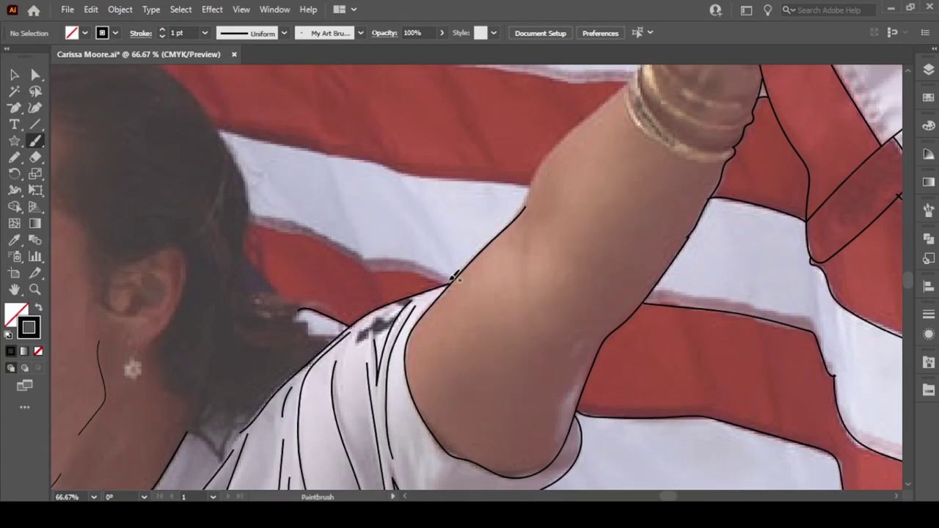
left_click_drag(247, 219, 334, 239)
left_click_drag(220, 130, 539, 186)
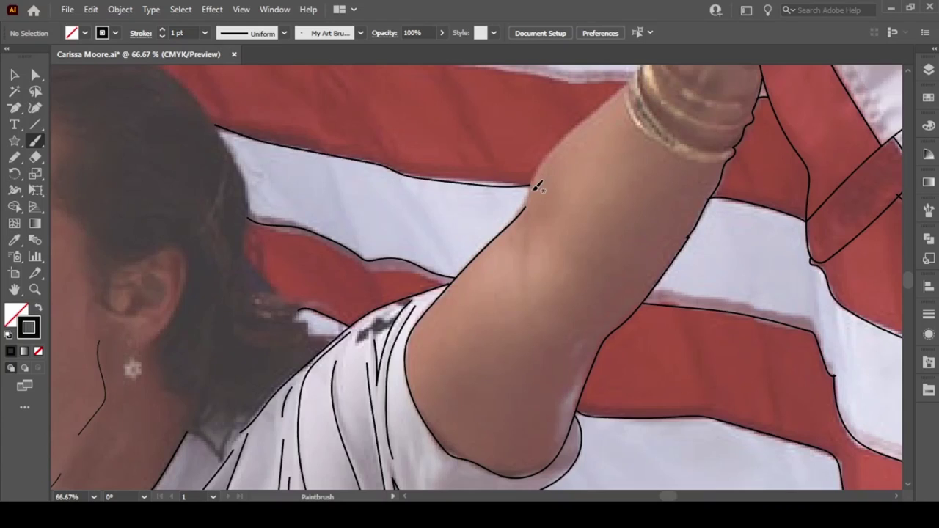
Trace the long red and white stripe edges and the flag's top edge.
scroll(575, 292, "up", 5)
left_click_drag(85, 230, 695, 334)
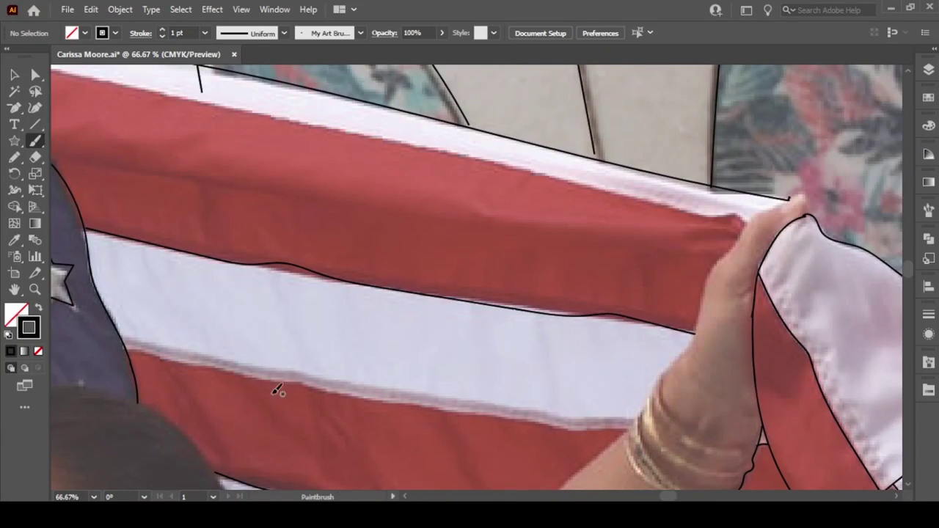
left_click_drag(126, 349, 642, 429)
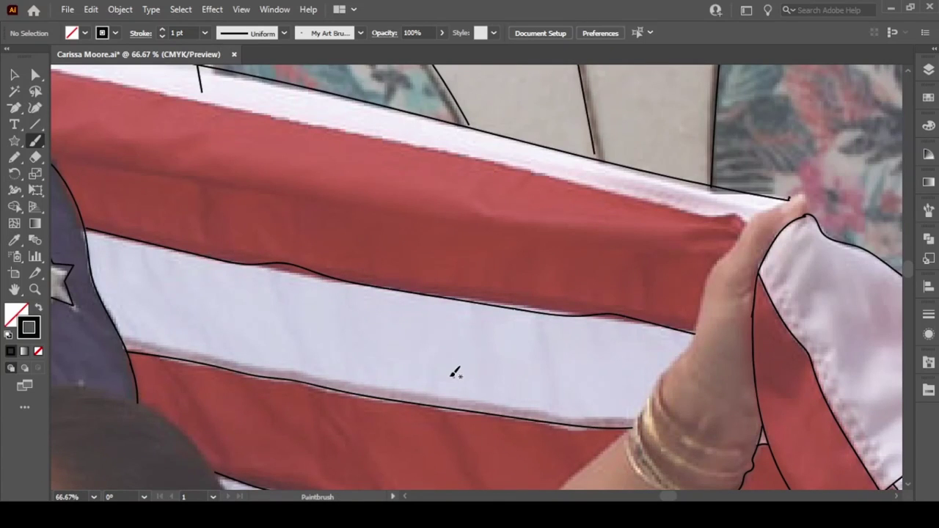
left_click_drag(712, 213, 346, 122)
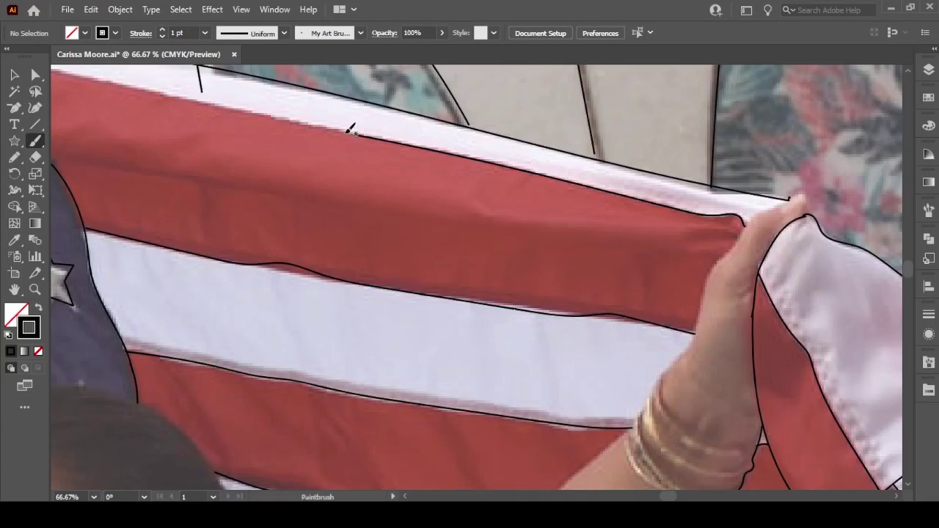
scroll(346, 122, "up", 3)
scroll(346, 122, "left", 4)
mouse_move(528, 247)
left_mouse_down()
mouse_move(351, 209)
mouse_move(390, 276)
left_mouse_up()
Trace the left and top edges of the number 7 and the folds under MOORE.
key("h")
scroll(390, 276, "down", 3)
left_click_drag(369, 206, 220, 174)
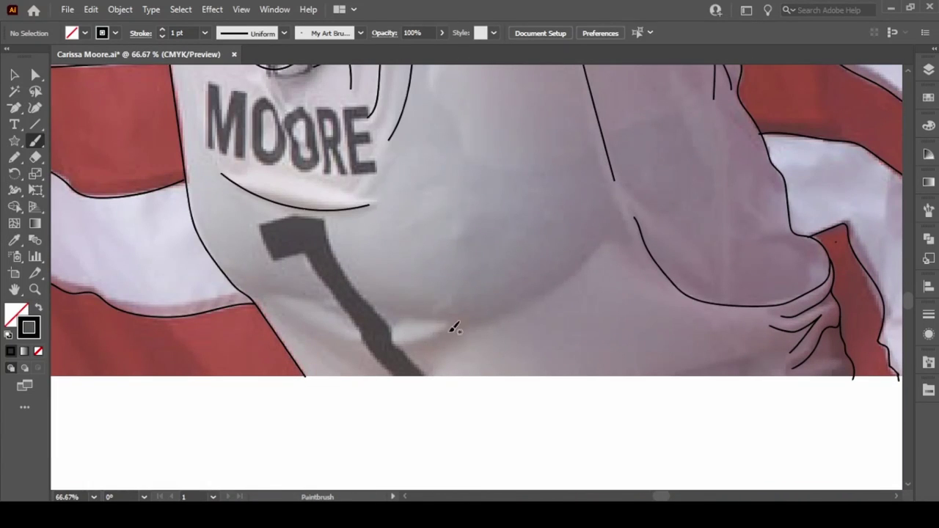
left_click_drag(436, 331, 322, 327)
left_click_drag(265, 292, 362, 317)
left_click_drag(323, 220, 395, 328)
left_click_drag(367, 363, 324, 220)
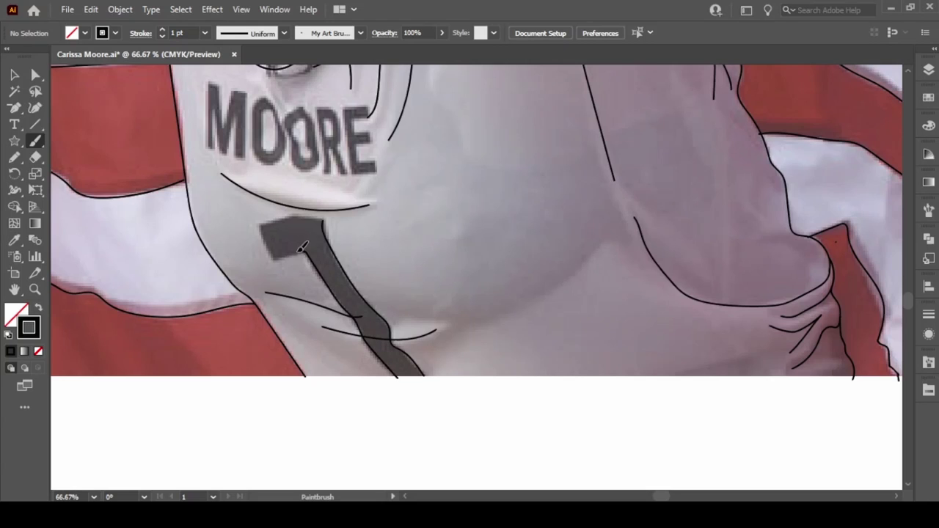
scroll(367, 192, "up", 3)
scroll(367, 192, "left", 3)
Pen-trace the M as a closed outline.
key("p")
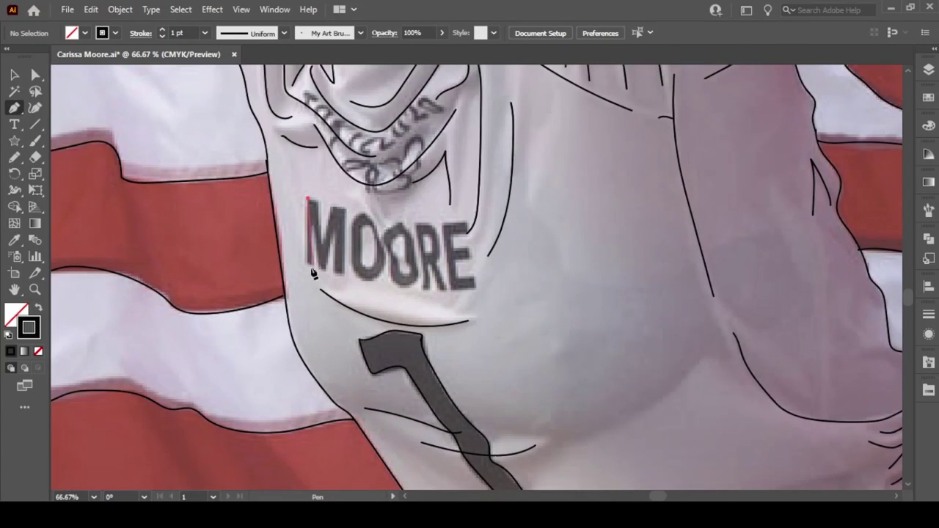
left_click(308, 199)
left_click(307, 262)
left_click(325, 231)
left_click(340, 271)
left_click(345, 213)
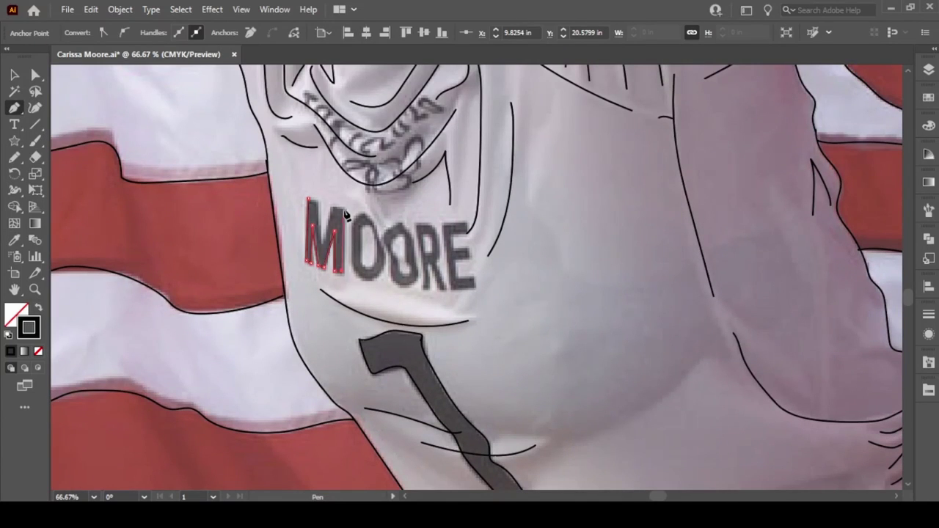
left_click(309, 199)
Trace the R as a closed outline plus its inner counter shape.
left_click(427, 293, "ctrl")
left_click(410, 211)
left_click(423, 289)
left_click(417, 227)
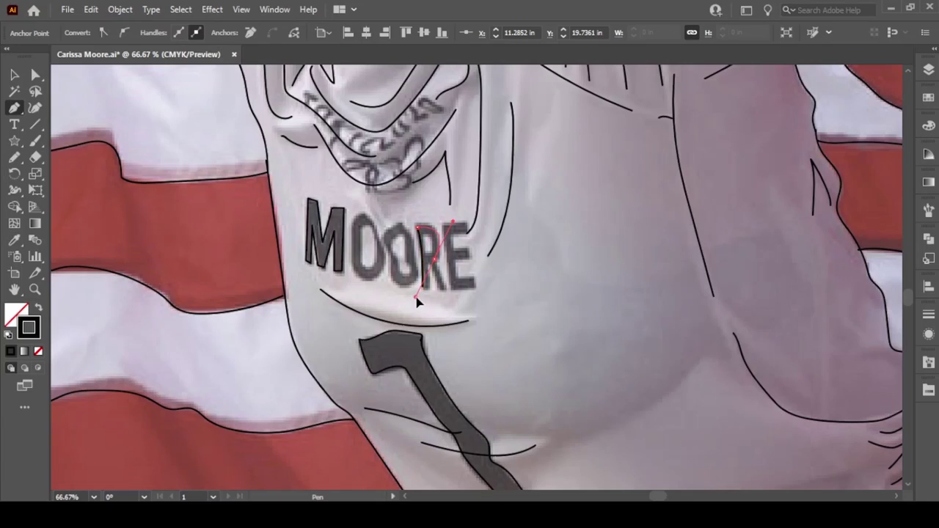
left_click(437, 261)
left_click(445, 288)
left_click(427, 292)
left_click(426, 293, "ctrl")
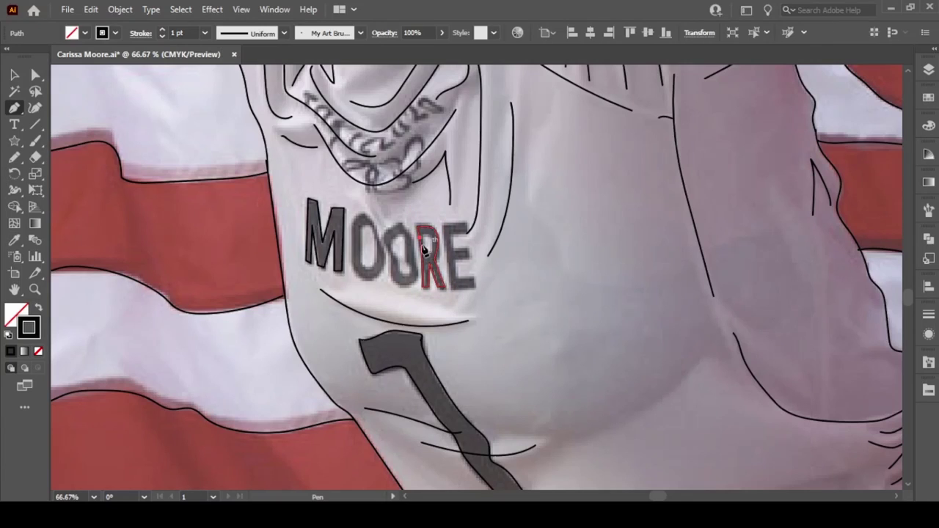
left_click(420, 230)
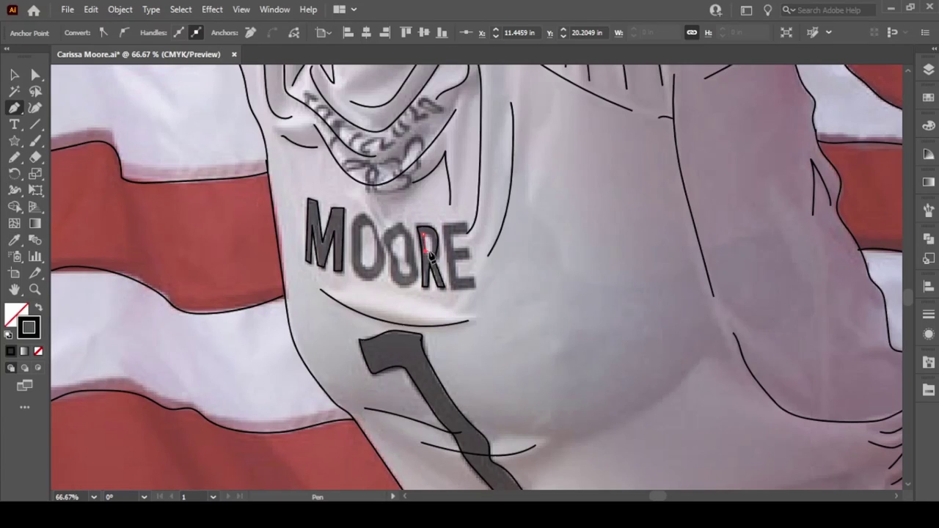
left_click(297, 166, "ctrl")
Trace the E as a closed outline and deselect it.
left_click(444, 221)
left_click(450, 287)
left_click(475, 287)
left_click(475, 249)
left_click(468, 221)
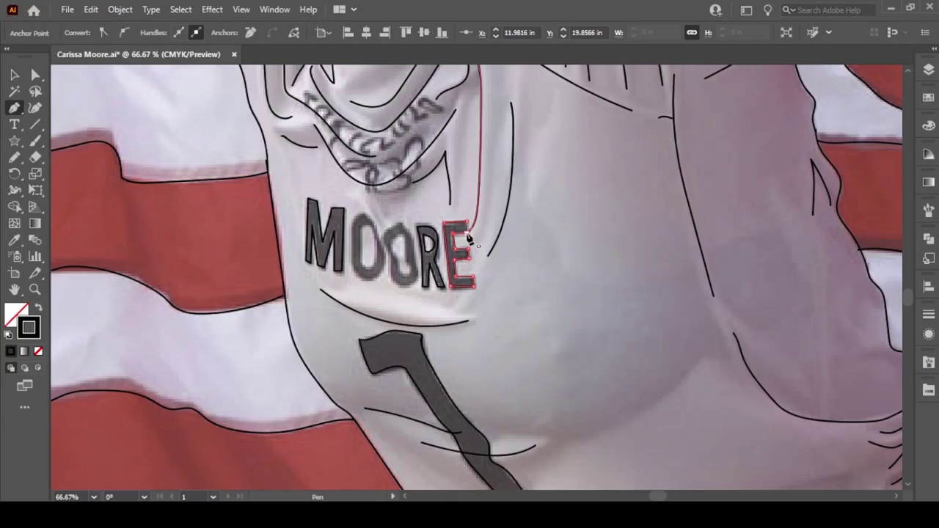
key("b")
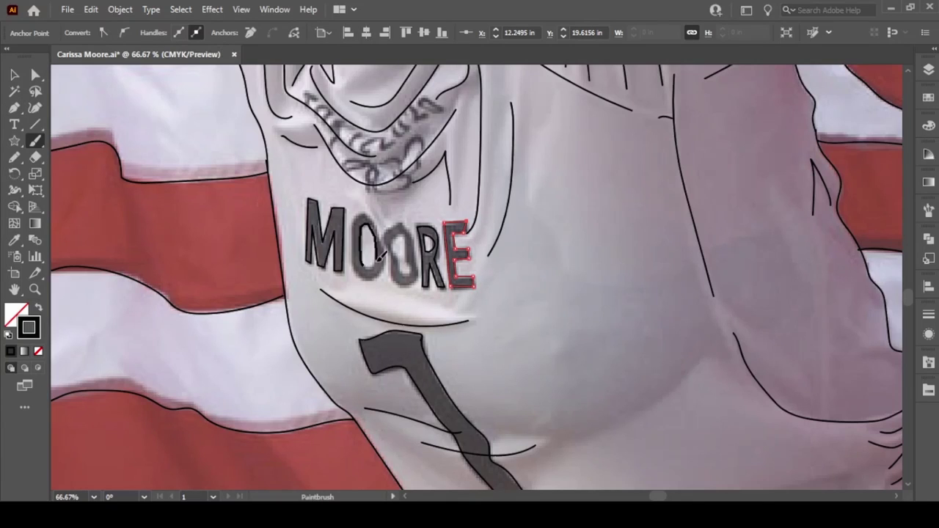
left_click(381, 257, "ctrl")
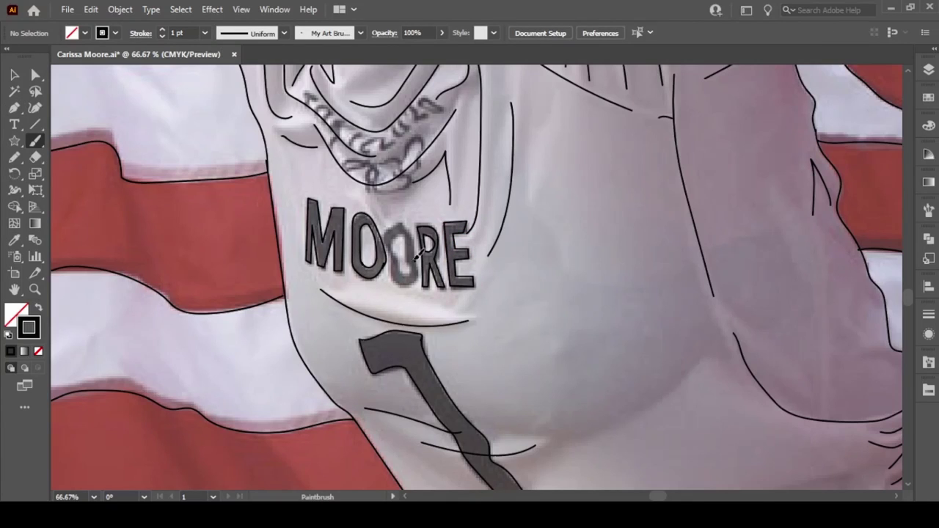
Ink the hair edge, top of head, hairline past the ear and the curve under the ear.
scroll(408, 243, "up", 3)
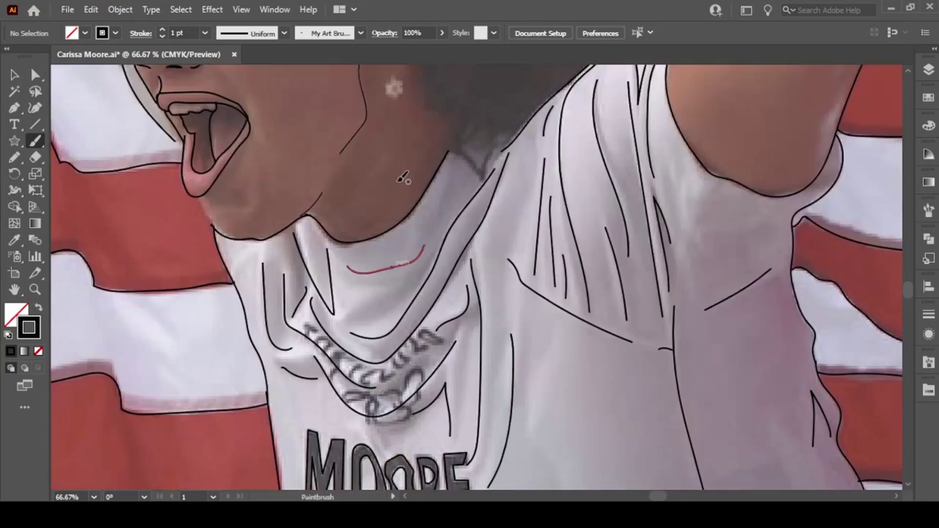
scroll(367, 235, "right", 2)
scroll(318, 245, "up", 2)
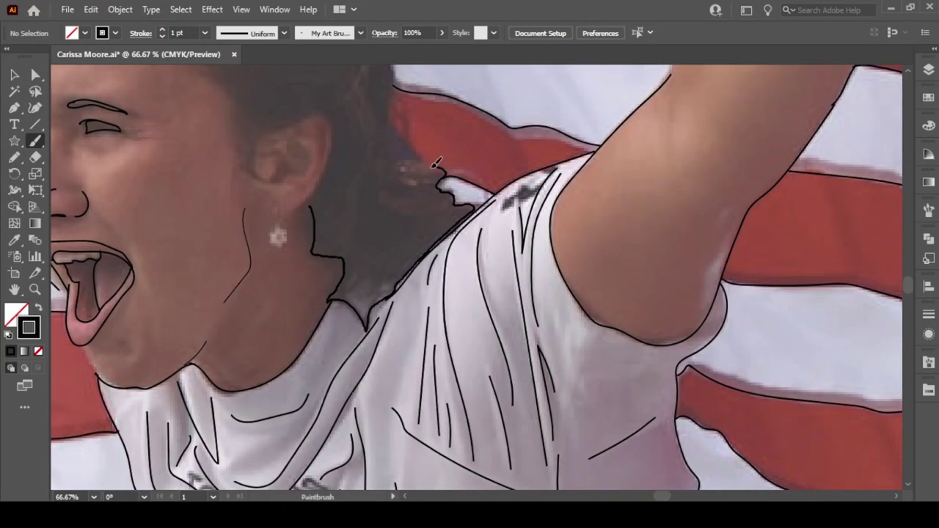
scroll(342, 339, "up", 5)
scroll(342, 339, "right", 1)
left_click_drag(341, 340, 409, 399)
scroll(409, 399, "left", 4)
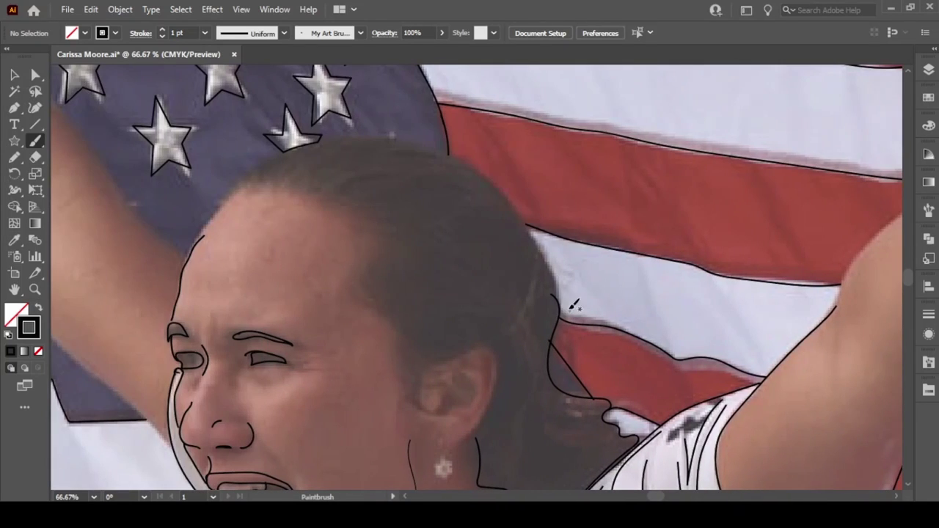
mouse_move(571, 304)
left_mouse_down()
mouse_move(506, 192)
mouse_move(339, 133)
mouse_move(203, 241)
left_mouse_up()
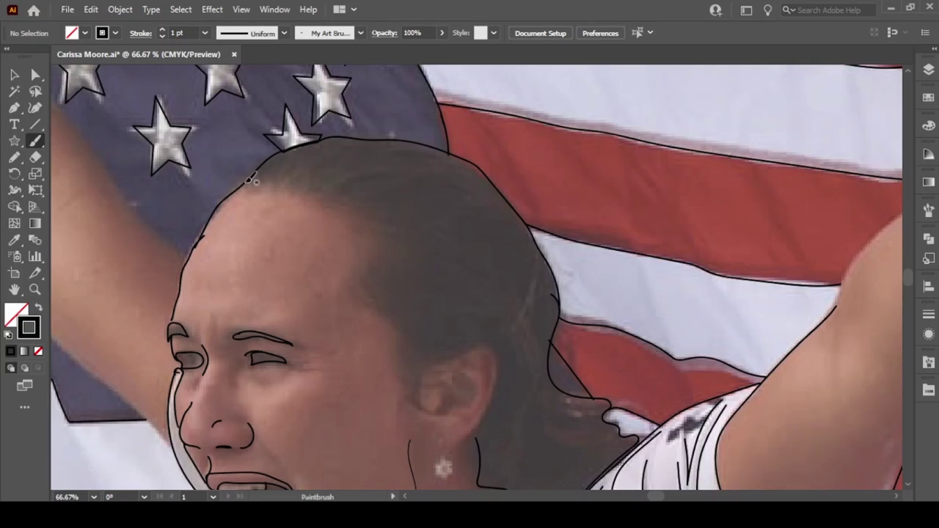
left_click_drag(246, 181, 458, 353)
scroll(470, 334, "down", 5)
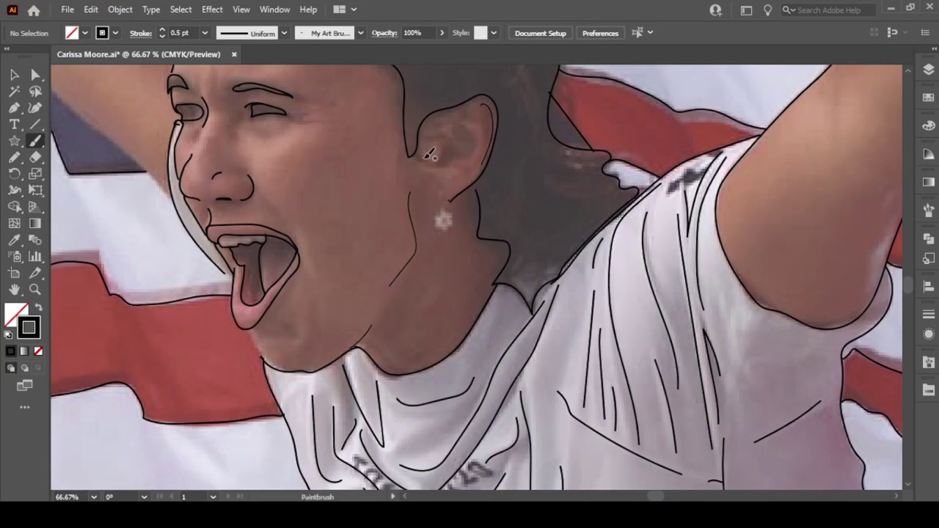
left_click_drag(420, 162, 468, 171)
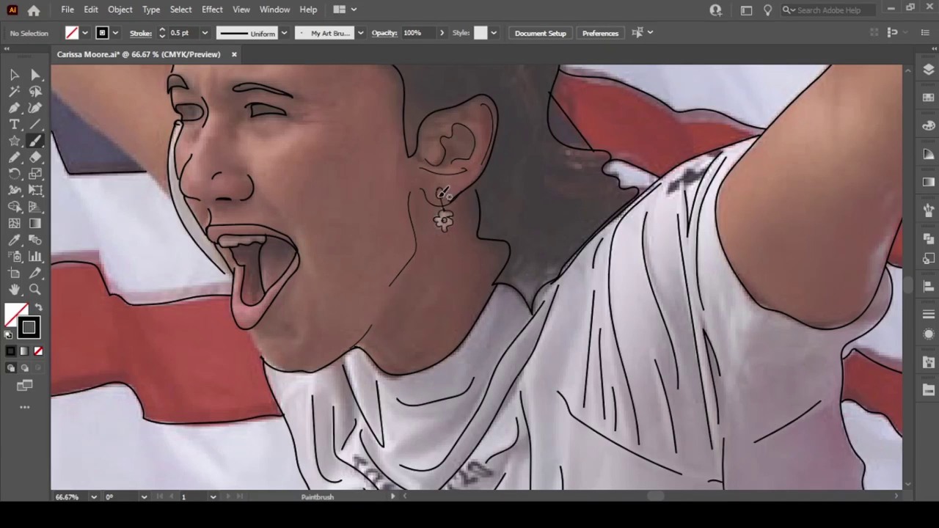
scroll(361, 253, "up", 3)
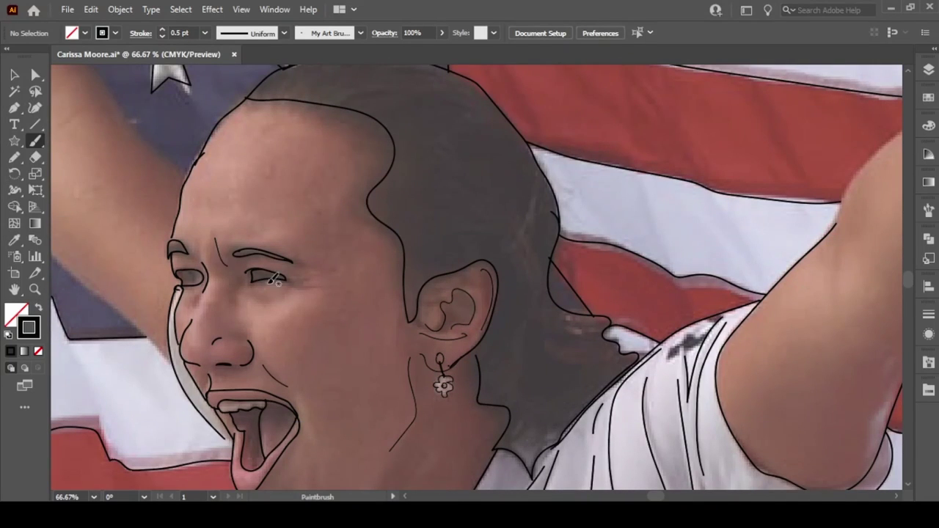
Raise the brush stroke weight to 1 pt for thicker lines.
scroll(391, 291, "down", 3)
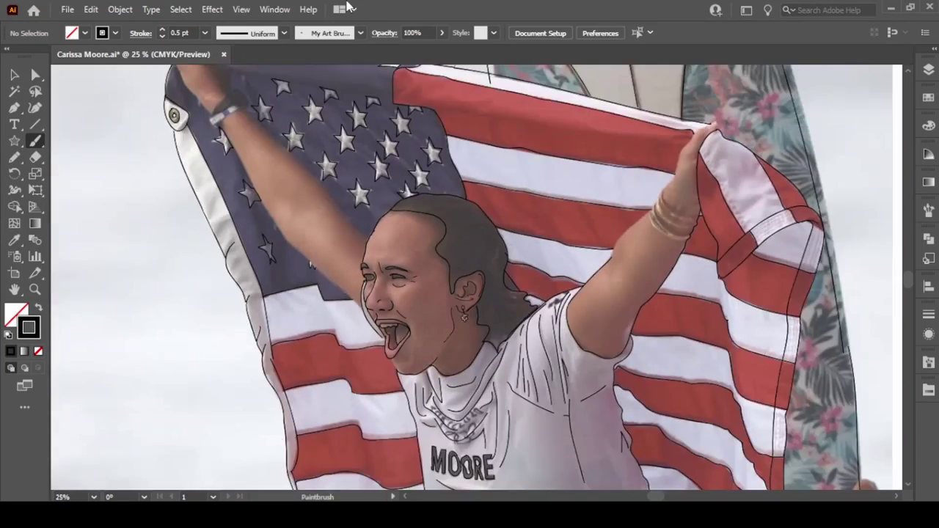
scroll(391, 367, "up", 3)
left_click(163, 29)
left_click_drag(251, 262, 378, 386)
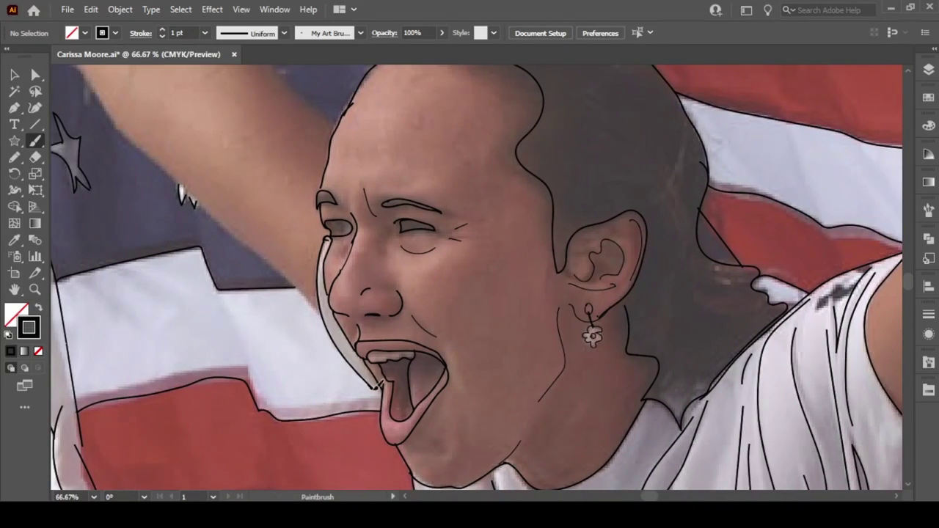
Pan across the flag and draw a fold line on its fabric.
scroll(231, 294, "down", 5)
scroll(235, 310, "down", 4)
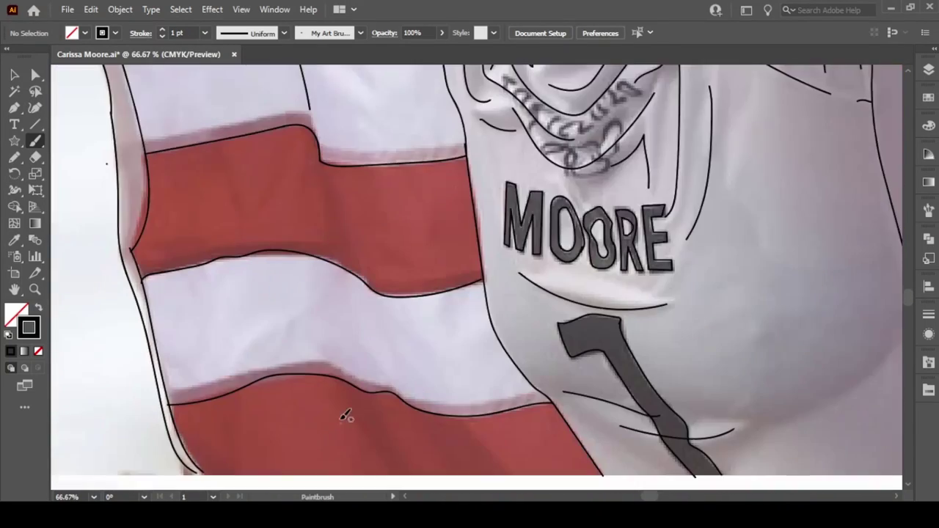
scroll(345, 419, "down", 3)
scroll(480, 252, "up", 10)
scroll(172, 360, "up", 2)
scroll(189, 293, "up", 3)
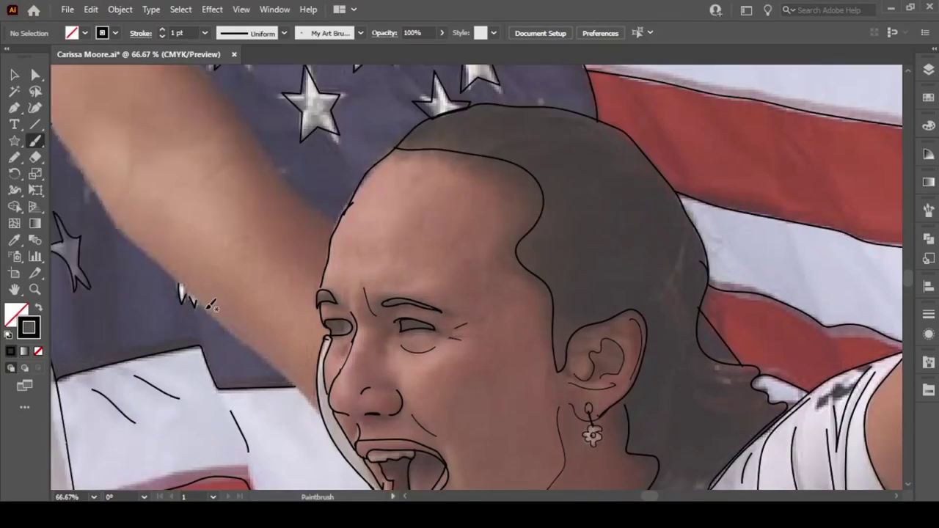
scroll(269, 163, "right", 10)
scroll(573, 261, "right", 3)
scroll(572, 261, "right", 5)
scroll(593, 266, "right", 3)
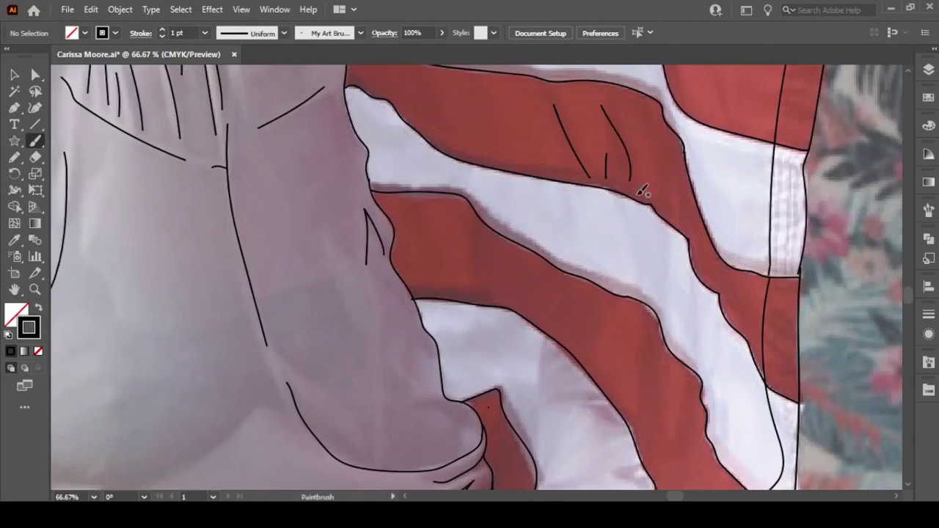
scroll(644, 193, "down", 5)
scroll(636, 213, "up", 4)
scroll(513, 330, "right", 4)
scroll(425, 352, "down", 3)
scroll(422, 250, "up", 5)
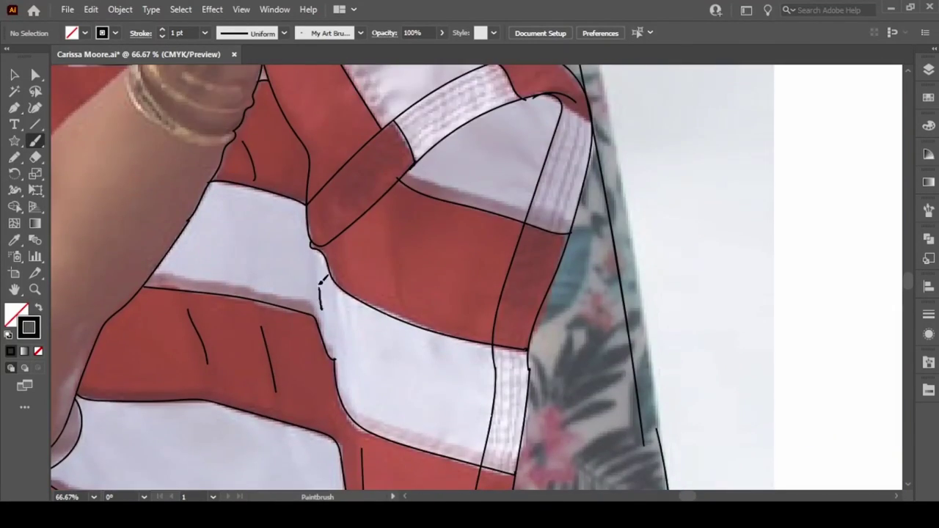
scroll(419, 237, "up", 3)
scroll(349, 249, "up", 3)
mouse_move(316, 212)
left_mouse_down()
mouse_move(345, 257)
mouse_move(444, 278)
left_mouse_up()
Add two short fold strokes on the flag stripes.
scroll(350, 249, "up", 3)
scroll(349, 249, "left", 5)
scroll(353, 257, "left", 3)
scroll(504, 189, "down", 5)
scroll(504, 188, "right", 5)
left_click_drag(503, 188, 500, 242)
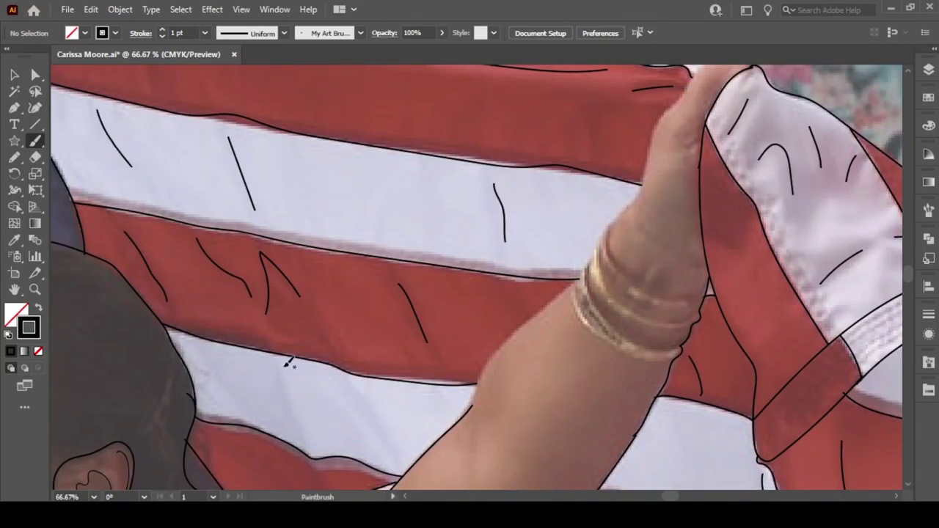
left_click_drag(367, 386, 374, 444)
Ink the starry field's top edge, a line at the flag's end and the watch face.
scroll(357, 300, "right", 5)
scroll(350, 270, "up", 3)
scroll(351, 270, "left", 5)
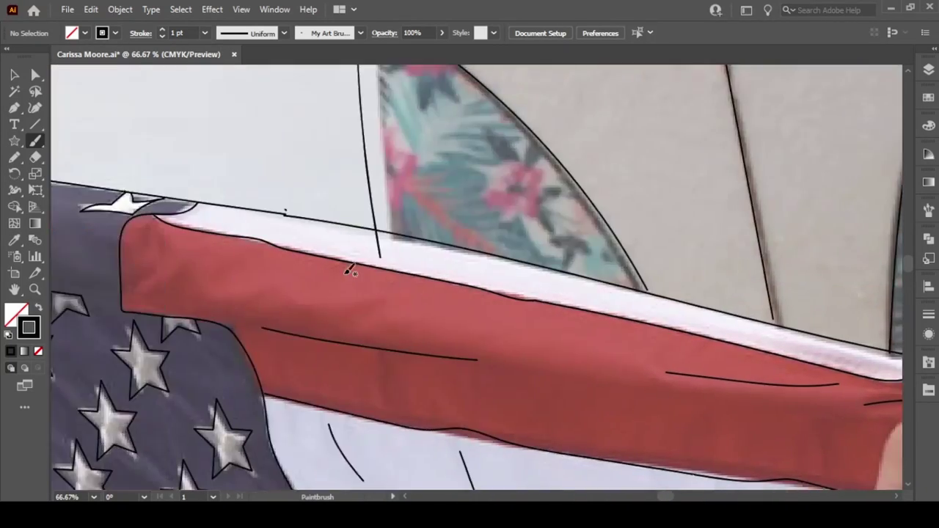
scroll(220, 220, "left", 5)
left_click_drag(55, 194, 417, 276)
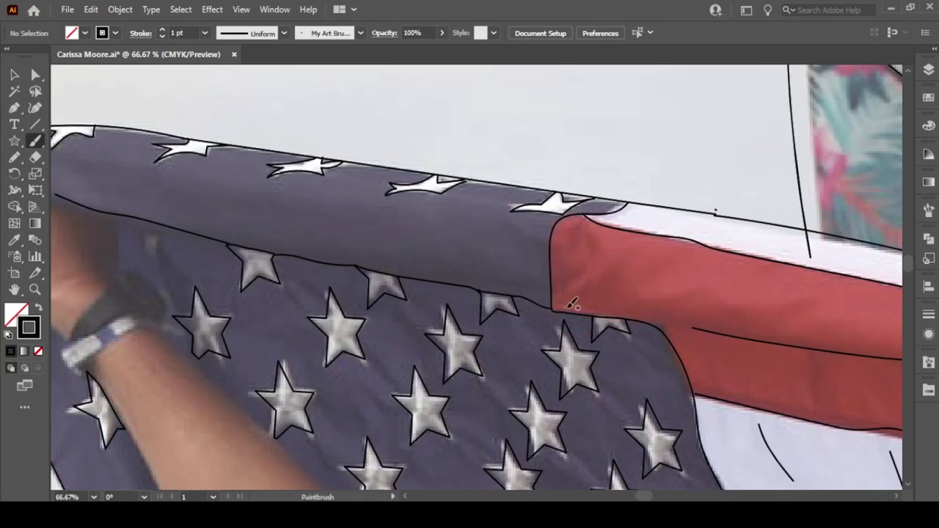
scroll(228, 229, "left", 10)
scroll(266, 215, "up", 2)
scroll(267, 216, "down", 1)
left_click_drag(527, 266, 527, 356)
mouse_move(540, 351)
left_mouse_down()
mouse_move(583, 414)
mouse_move(551, 342)
mouse_move(592, 399)
mouse_move(461, 449)
left_mouse_up()
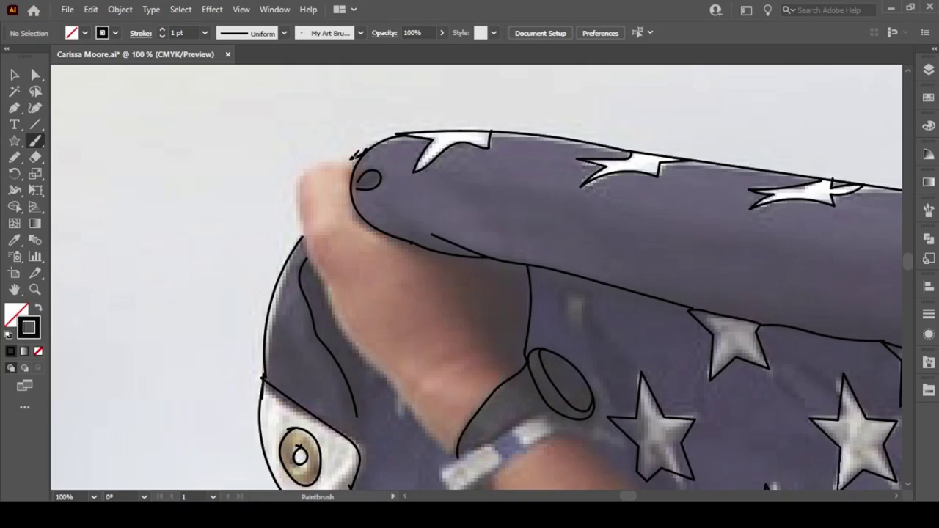
Brush outlines along the forearm's right edge and the watch band's lower edge.
mouse_move(357, 154)
left_mouse_down()
mouse_move(308, 264)
mouse_move(455, 448)
left_mouse_up()
left_click_drag(427, 367, 485, 352)
left_click_drag(461, 369, 498, 358)
scroll(383, 234, "down", 3)
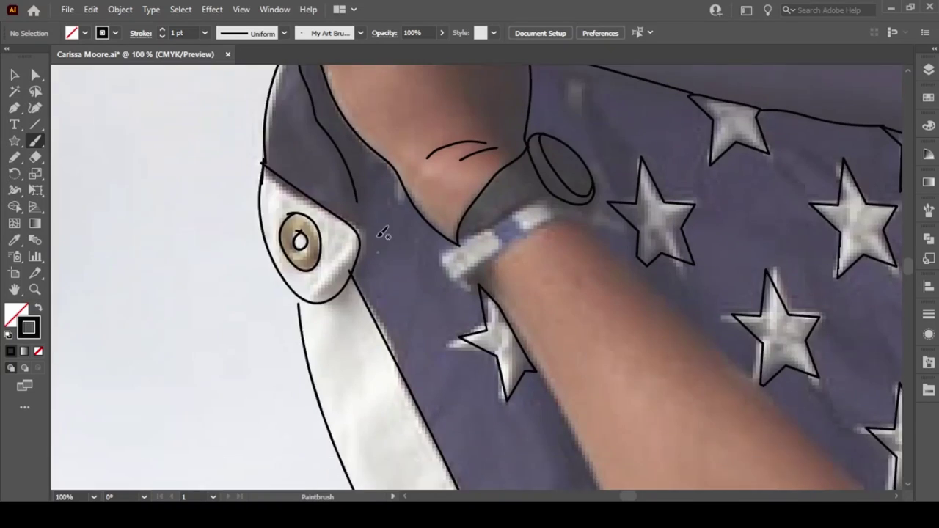
scroll(384, 233, "right", 5)
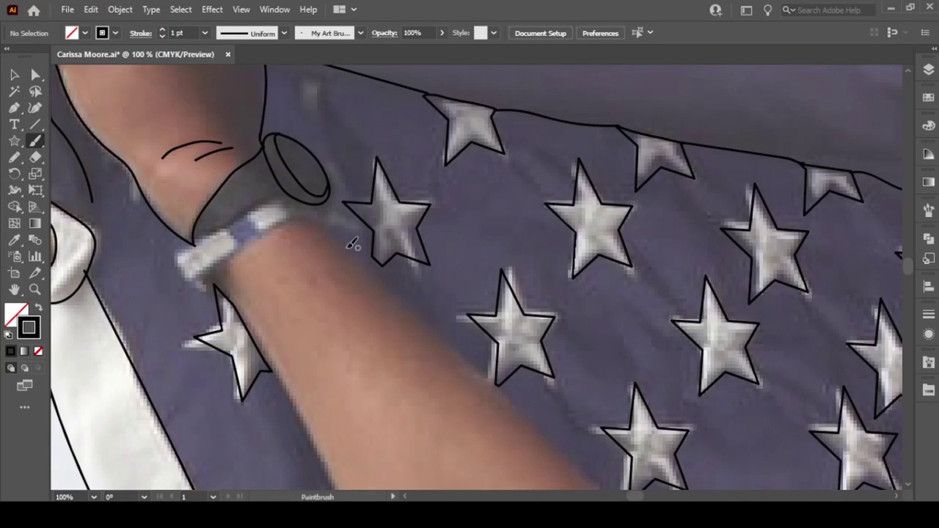
left_click_drag(339, 231, 598, 491)
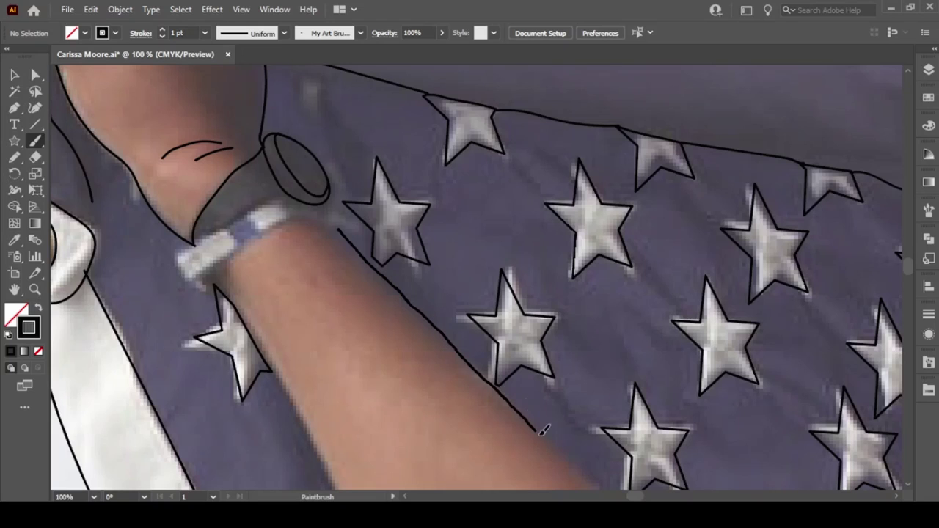
mouse_move(281, 197)
left_mouse_down()
mouse_move(185, 248)
mouse_move(214, 291)
mouse_move(351, 244)
left_mouse_up()
mouse_move(277, 365)
left_mouse_down()
mouse_move(133, 136)
mouse_move(304, 445)
left_mouse_up()
scroll(330, 415, "down", 5)
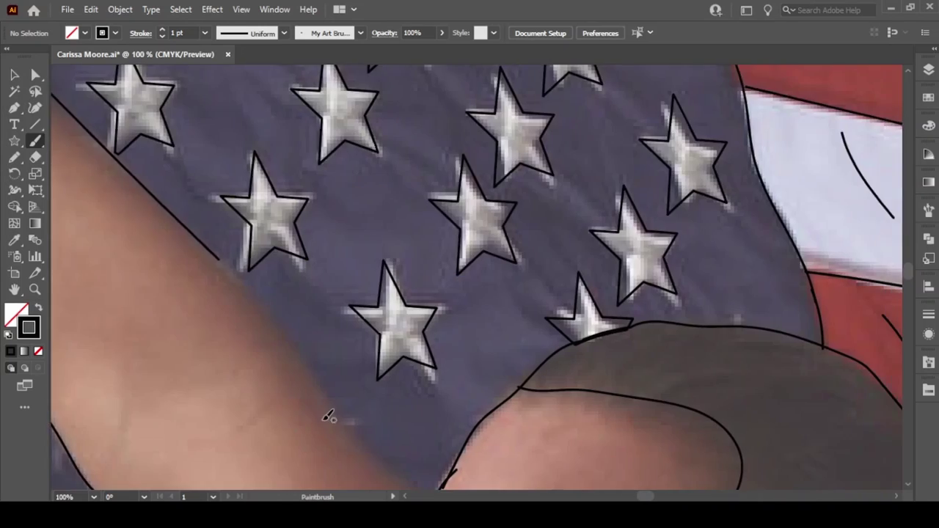
Trace the upper arm's right edge along the tube and add a small chin mark.
mouse_move(448, 312)
left_mouse_down()
mouse_move(360, 257)
mouse_move(262, 109)
mouse_move(221, 66)
left_mouse_up()
scroll(470, 293, "down", 3)
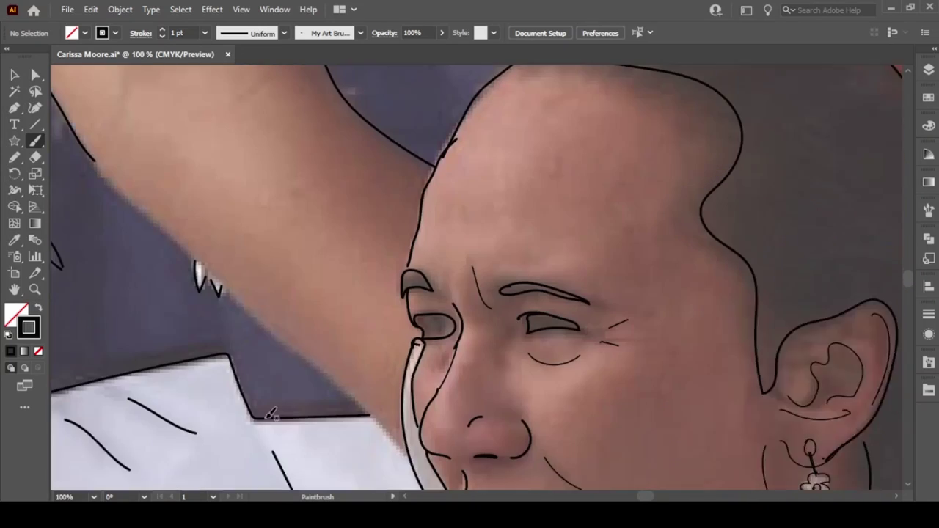
scroll(469, 294, "left", 3)
mouse_move(507, 455)
left_mouse_down()
mouse_move(481, 416)
mouse_move(212, 182)
left_mouse_up()
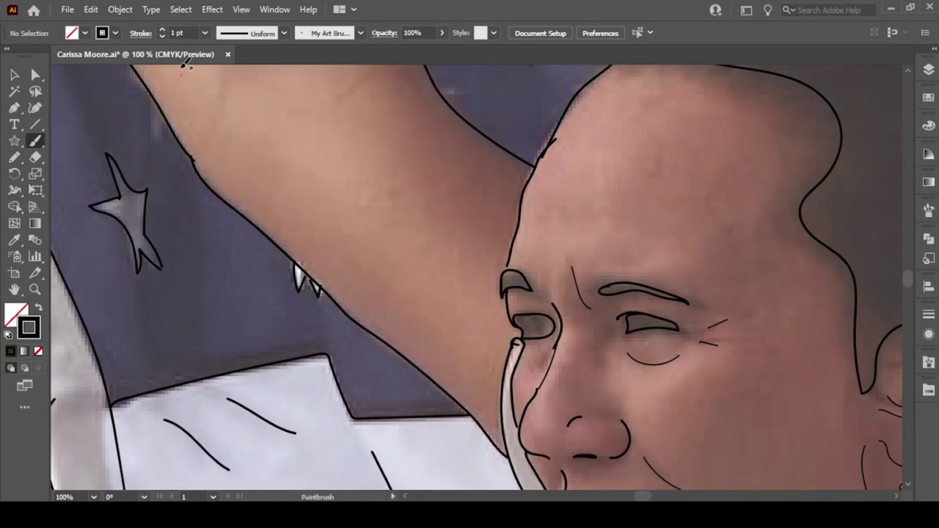
scroll(188, 65, "down", 5)
scroll(188, 64, "right", 4)
left_click(417, 300)
At 33.33% zoom, outline the thumb up to its tip and the extra bangle rings.
key("ctrl+minus")
key("ctrl+minus")
key("ctrl+minus")
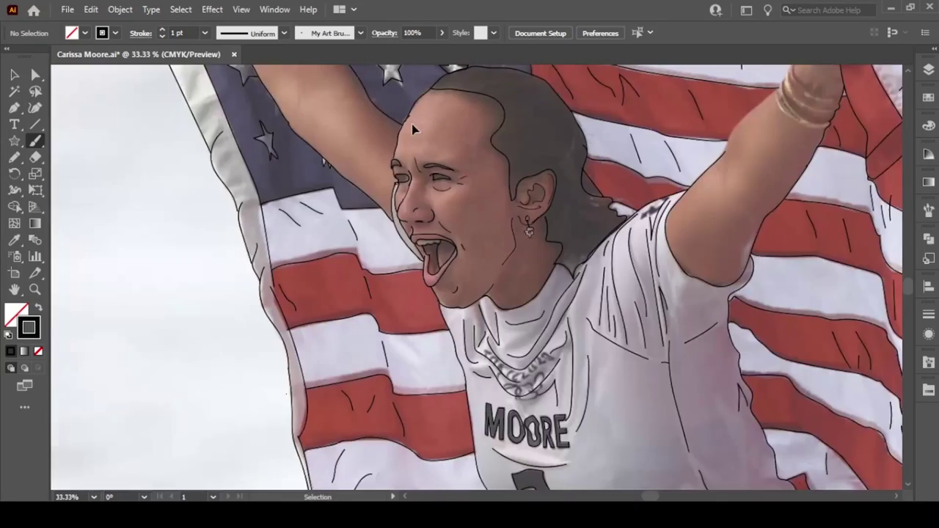
key("ctrl+plus")
key("ctrl+plus")
key("ctrl+minus")
key("ctrl+minus")
key("ctrl+minus")
key("ctrl+plus")
key("ctrl+plus")
key("ctrl+plus")
key("ctrl+plus")
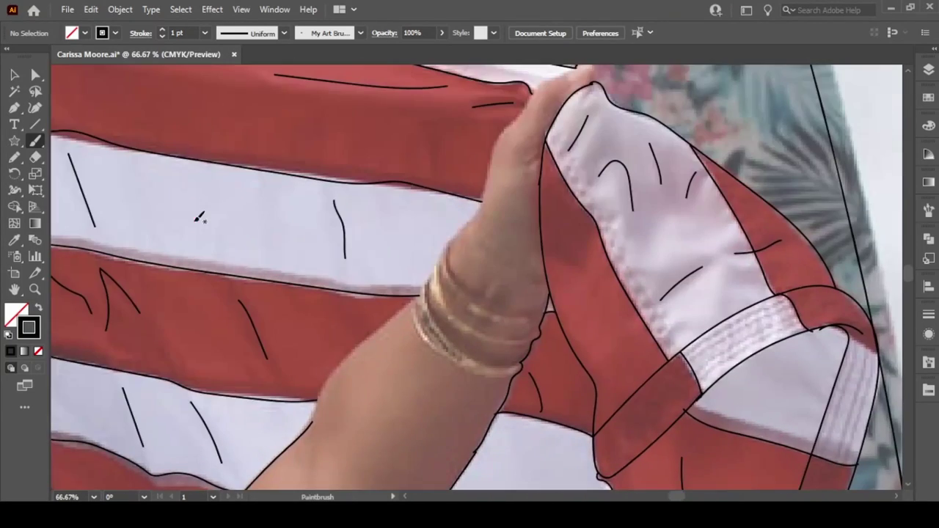
left_click_drag(320, 409, 305, 462)
scroll(416, 413, "down", 1)
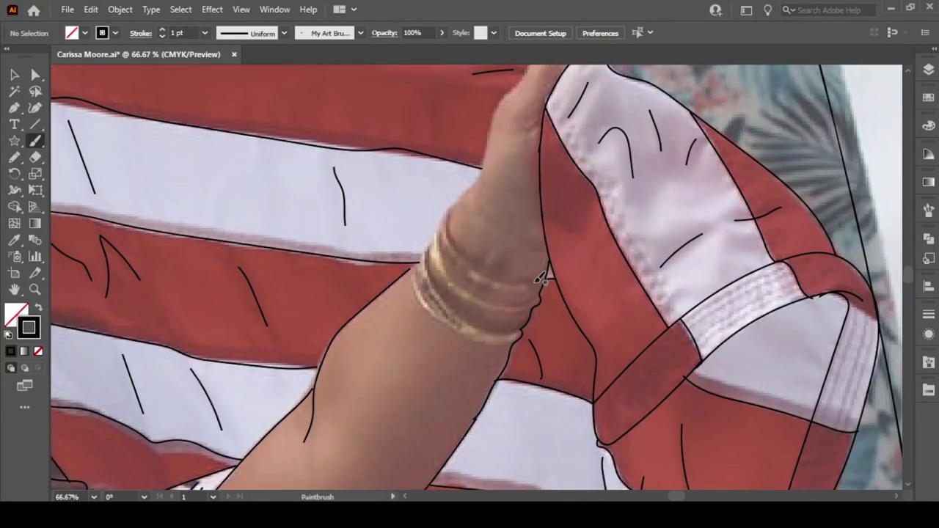
left_click_drag(451, 221, 536, 69)
scroll(535, 110, "up", 4)
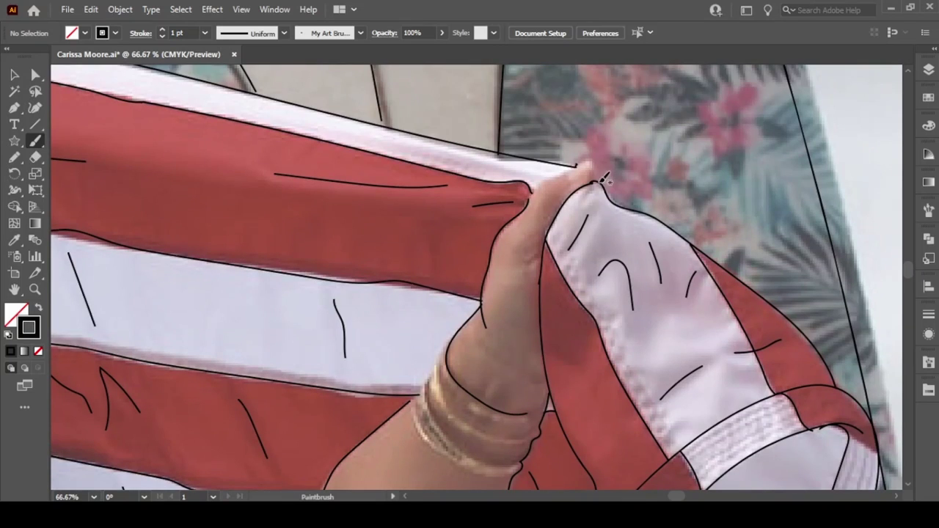
left_click_drag(528, 206, 576, 166)
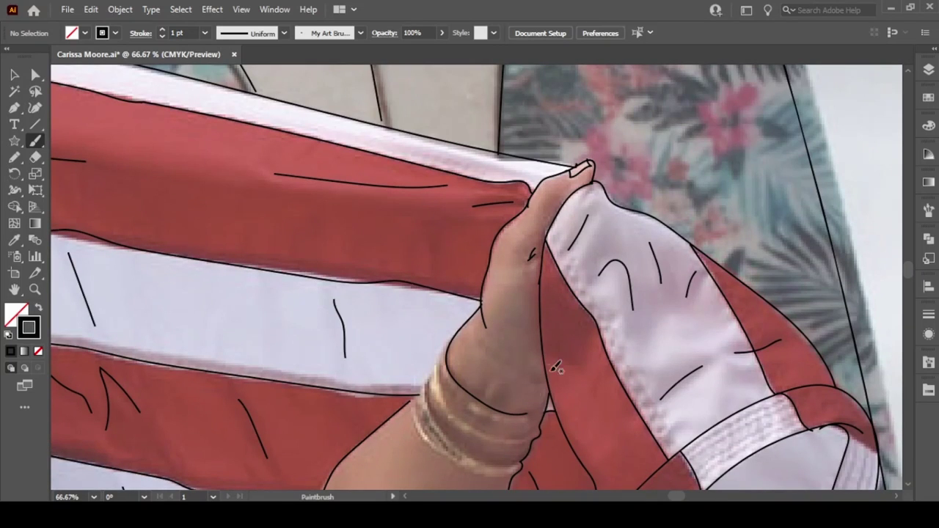
scroll(555, 387, "down", 6)
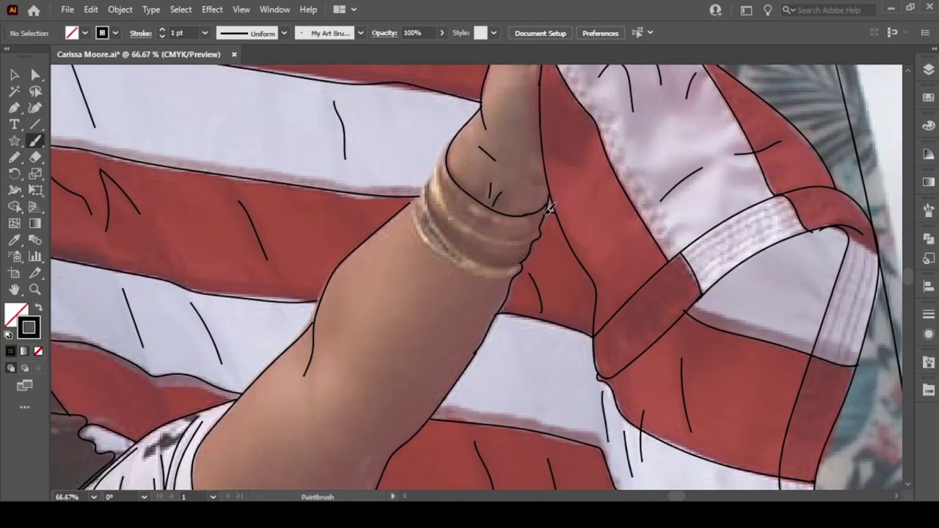
mouse_move(549, 210)
left_mouse_down()
mouse_move(444, 180)
mouse_move(449, 143)
mouse_move(500, 243)
mouse_move(545, 222)
mouse_move(439, 173)
mouse_move(472, 272)
left_mouse_up()
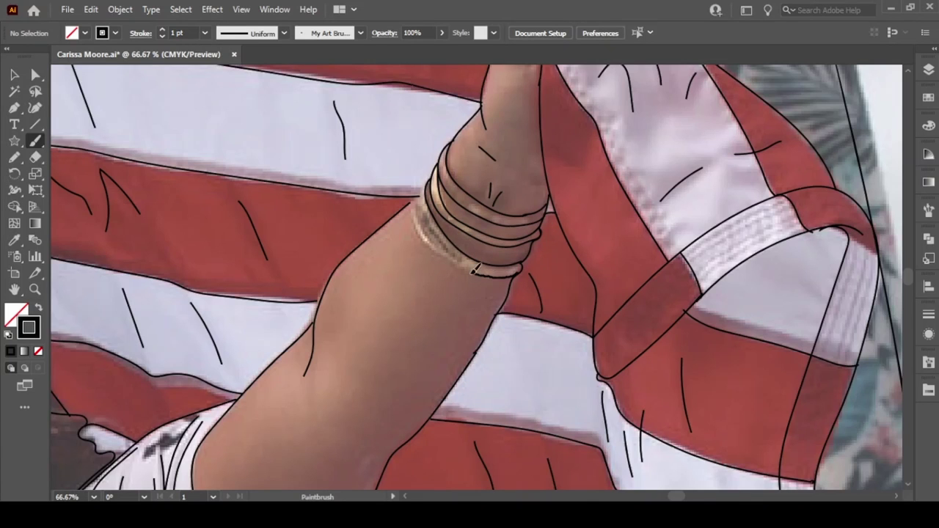
Toggle the BG photo layer off and on to check the line art.
key("ctrl+0")
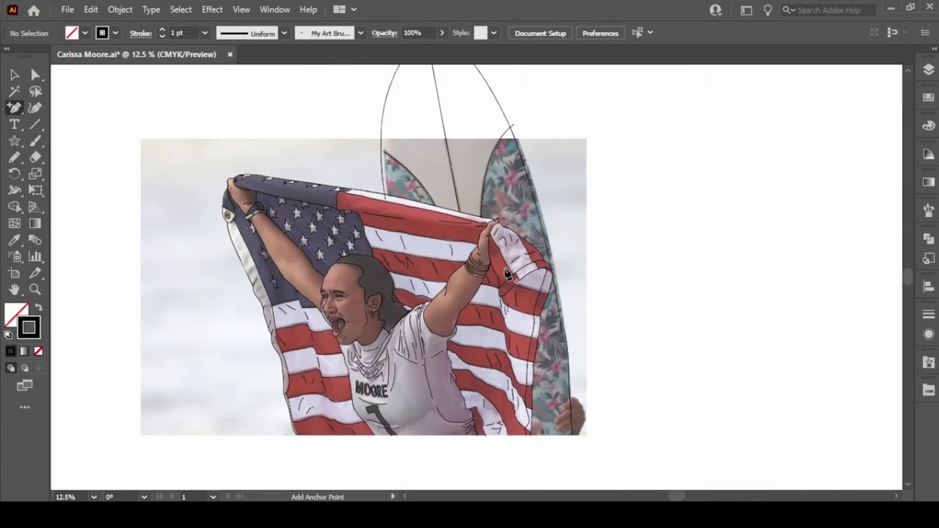
key("ctrl+equal")
key("plus")
key("F7")
left_click(739, 98)
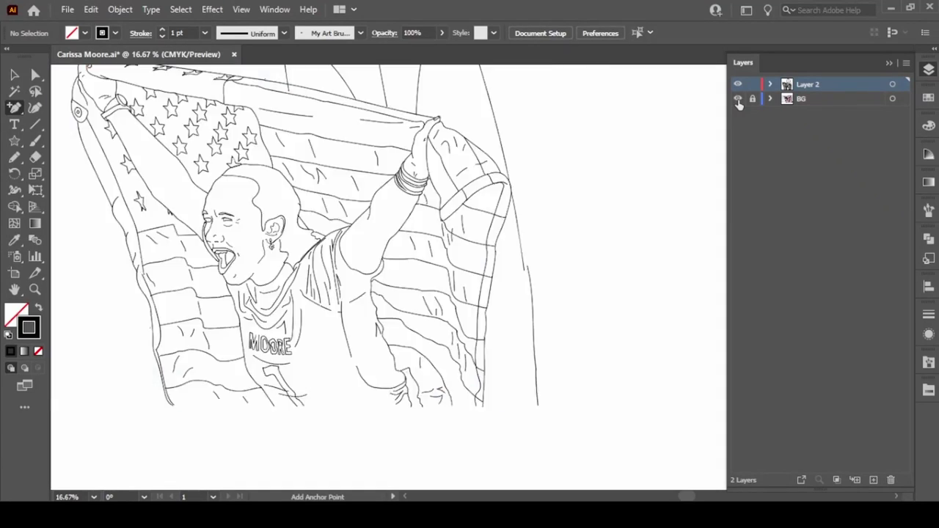
left_click(738, 98)
Zoom in on the face and draw one eye's pupil as a solid black shape.
key("p")
key("ctrl+equal")
key("ctrl+equal")
key("ctrl+equal")
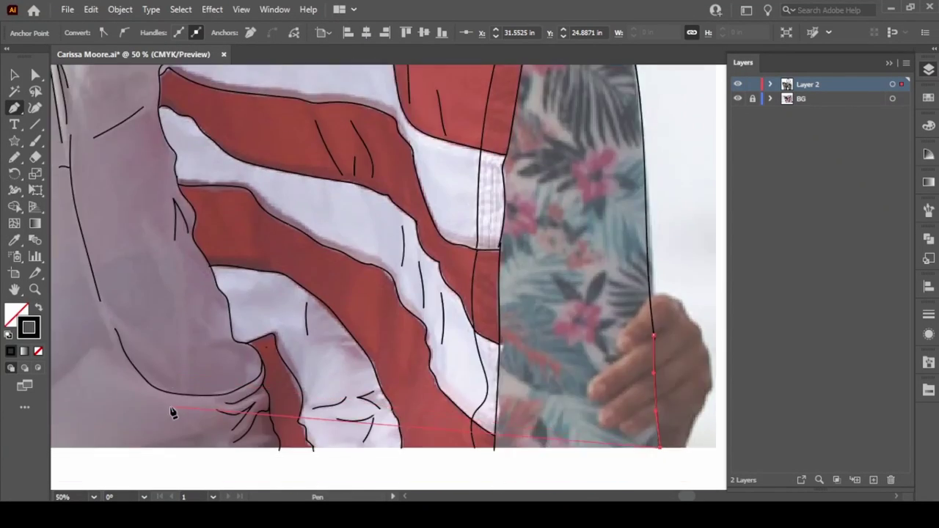
scroll(165, 370, "down", 2)
scroll(165, 371, "right", 5)
scroll(169, 367, "right", 2)
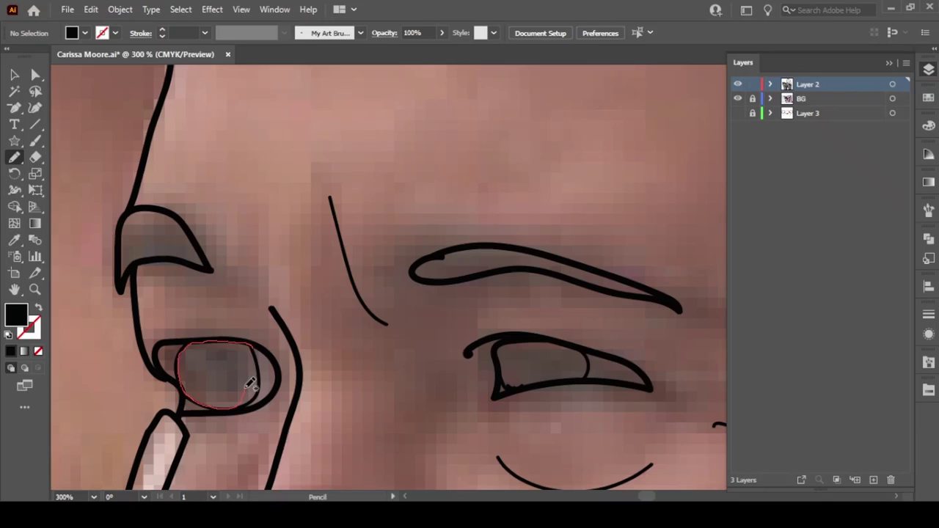
mouse_move(248, 386)
left_mouse_down()
mouse_move(205, 401)
mouse_move(252, 347)
left_mouse_up()
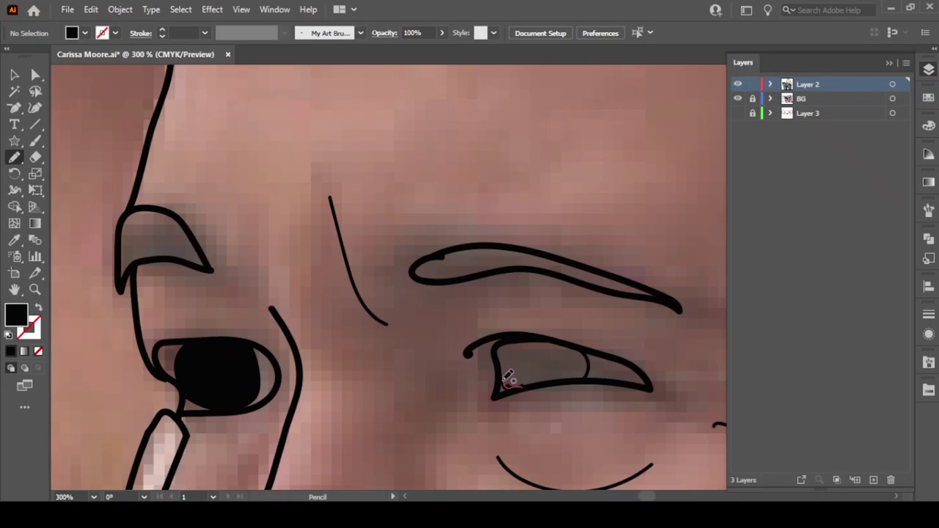
Fill the second eye opening and first eyebrow black, adding feathery hair strokes.
left_click_drag(508, 377, 587, 400)
left_click_drag(630, 285, 618, 283)
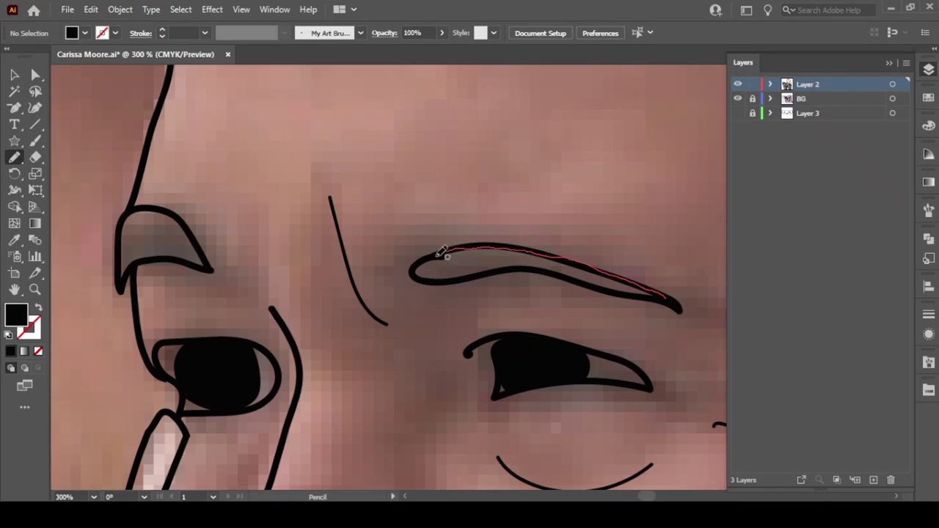
mouse_move(408, 268)
left_mouse_down()
mouse_move(440, 253)
mouse_move(543, 245)
left_mouse_up()
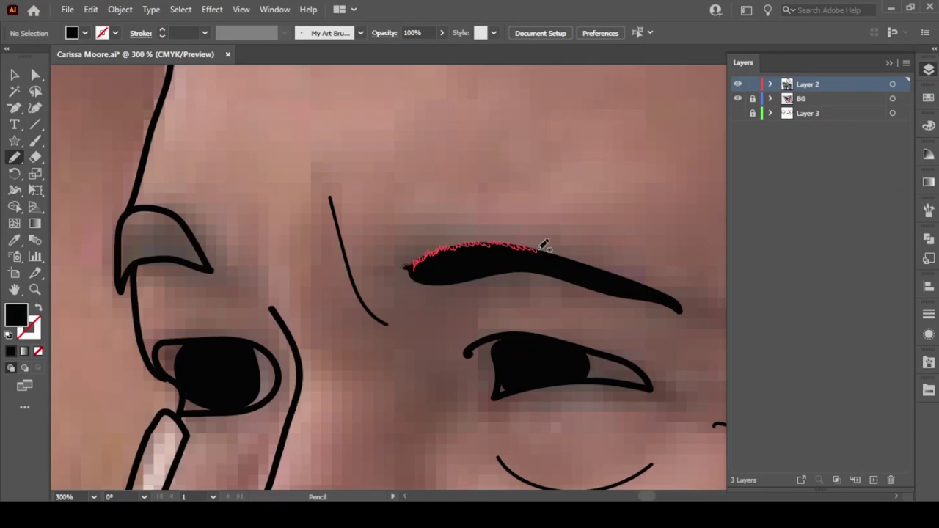
scroll(524, 283, "down", 3)
scroll(448, 312, "up", 4)
mouse_move(443, 335)
left_mouse_down()
mouse_move(419, 315)
mouse_move(566, 300)
mouse_move(643, 324)
mouse_move(458, 313)
left_mouse_up()
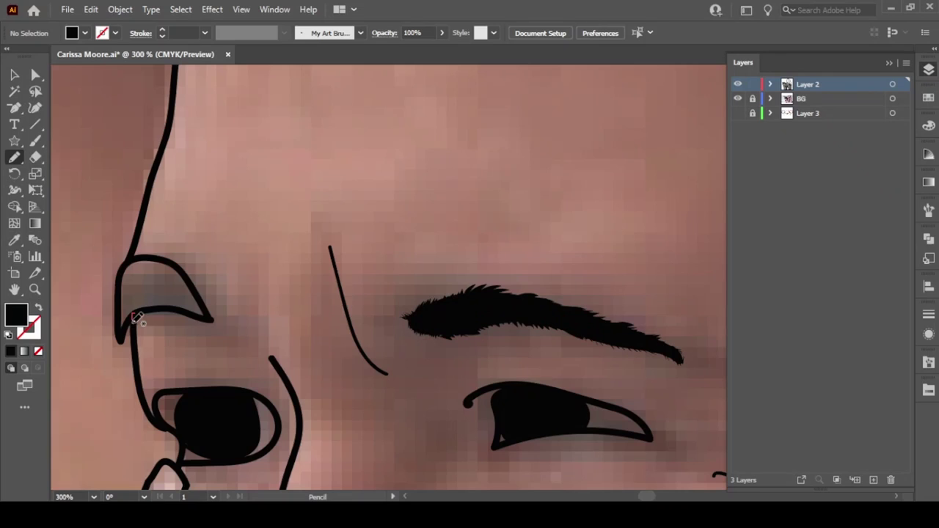
Fill the nose-side eyebrow black with hair strokes along its top edge.
left_click_drag(127, 260, 129, 257)
mouse_move(199, 273)
left_mouse_down()
mouse_move(174, 269)
mouse_move(208, 290)
mouse_move(209, 315)
left_mouse_up()
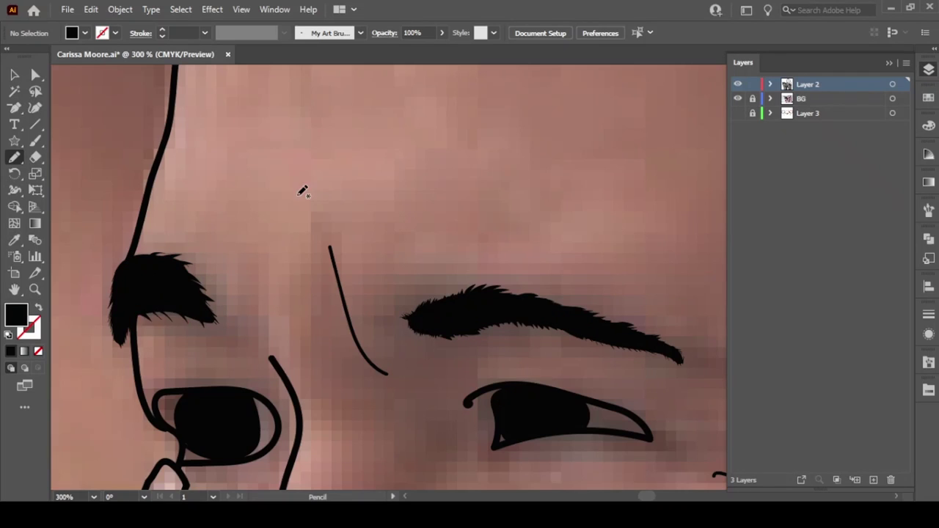
scroll(302, 191, "down", 5)
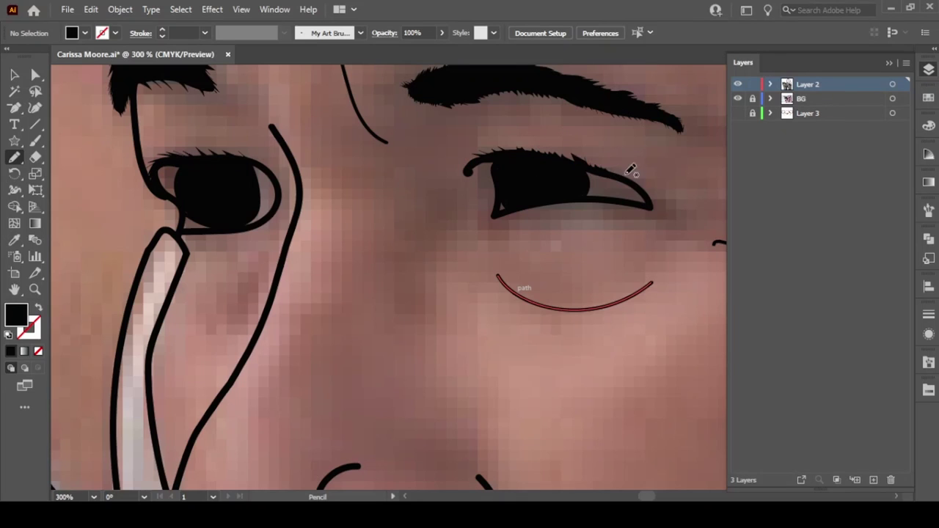
key("ctrl+0")
scroll(598, 144, "up", 5)
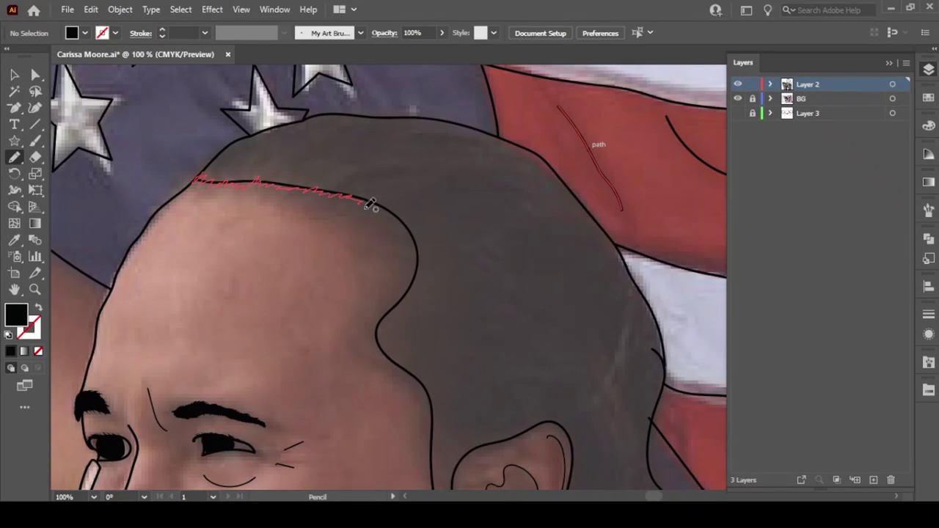
Fill the hair black from the hairline, above the ear and behind the ear.
left_click_drag(367, 207, 247, 167)
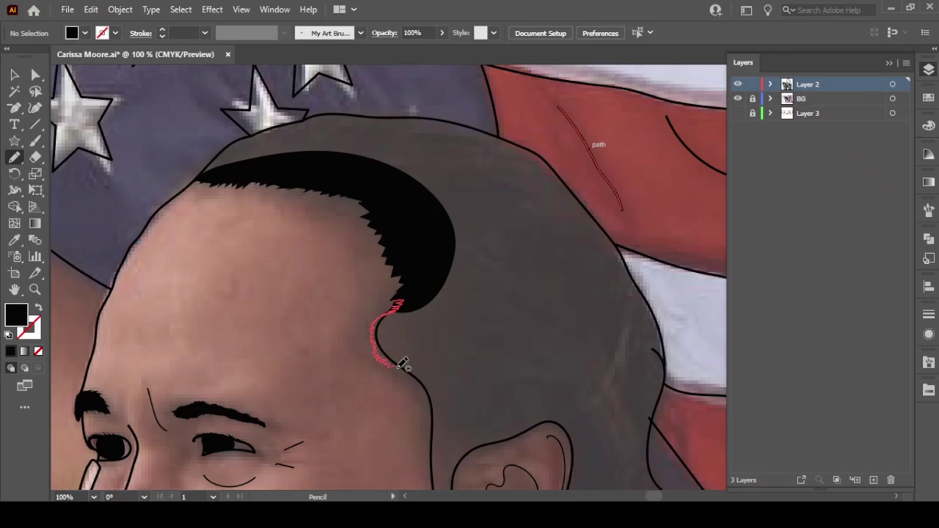
scroll(413, 286, "down", 4)
left_click_drag(432, 283, 438, 328)
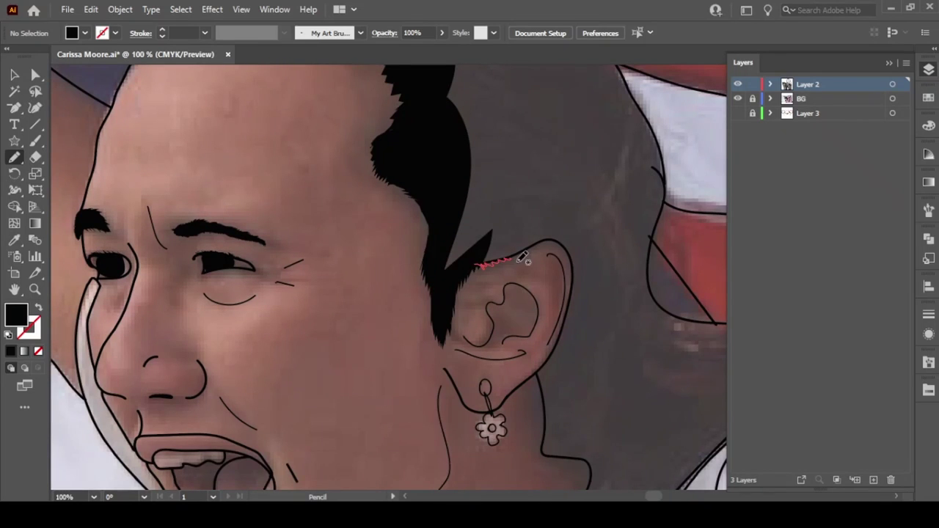
left_click_drag(521, 258, 493, 260)
mouse_move(549, 358)
left_mouse_down()
mouse_move(585, 219)
mouse_move(564, 235)
left_mouse_up()
scroll(257, 275, "up", 6)
Fill the top of the head and crown black, down past the ear along the hair's edge.
left_click_drag(270, 204, 207, 256)
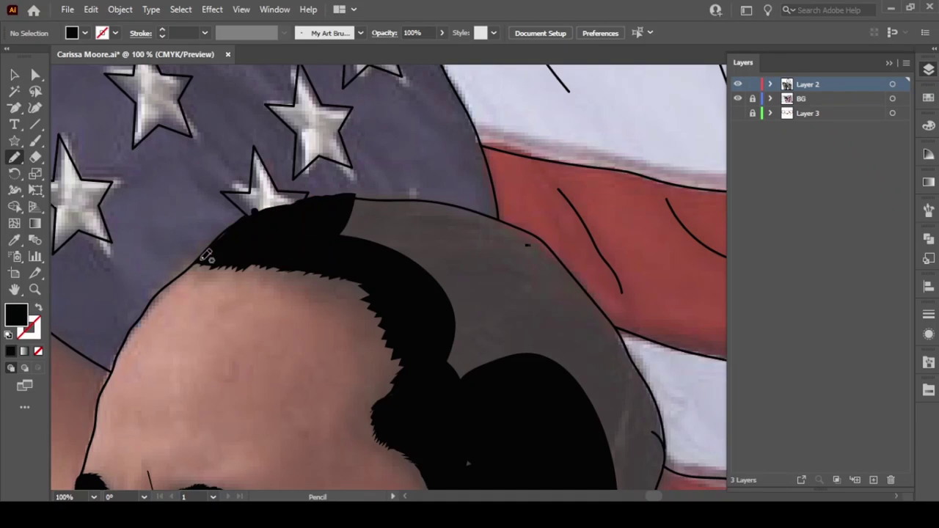
left_click_drag(503, 217, 523, 295)
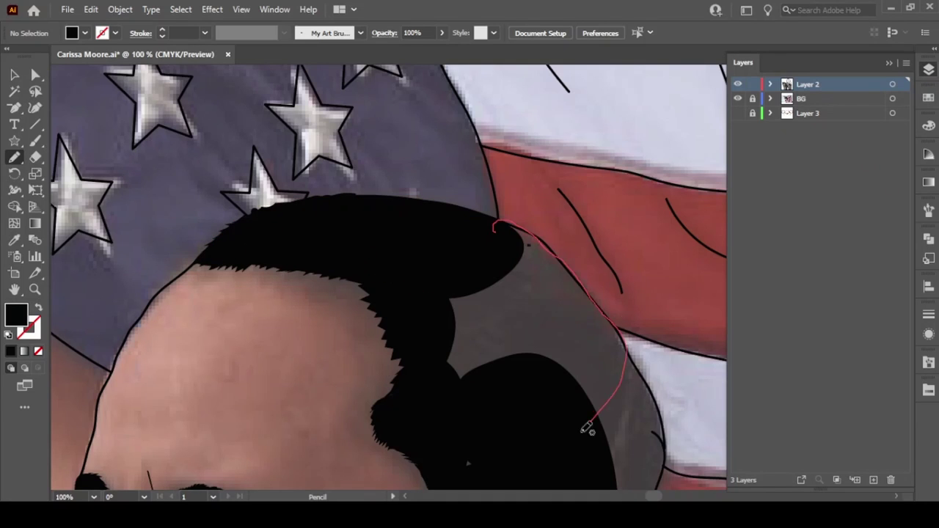
left_click_drag(587, 429, 495, 226)
left_click_drag(550, 258, 490, 217)
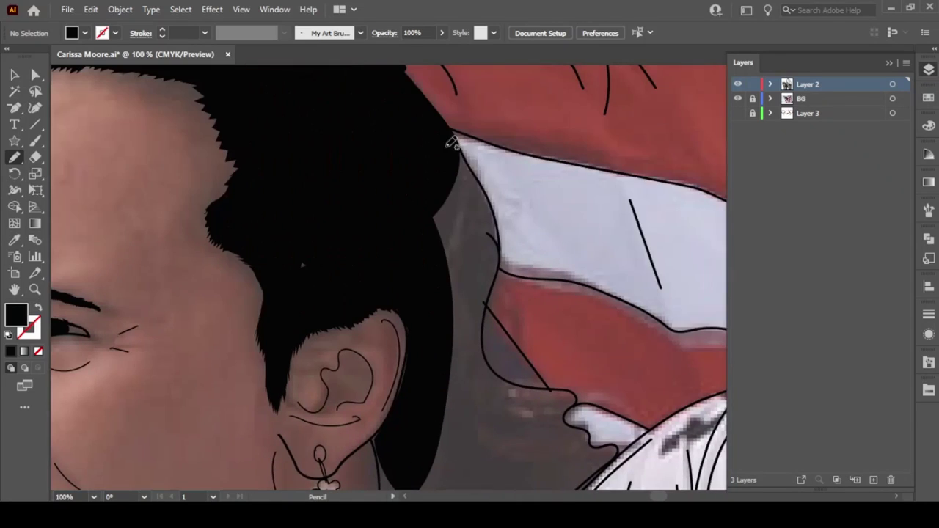
left_click_drag(499, 229, 457, 344)
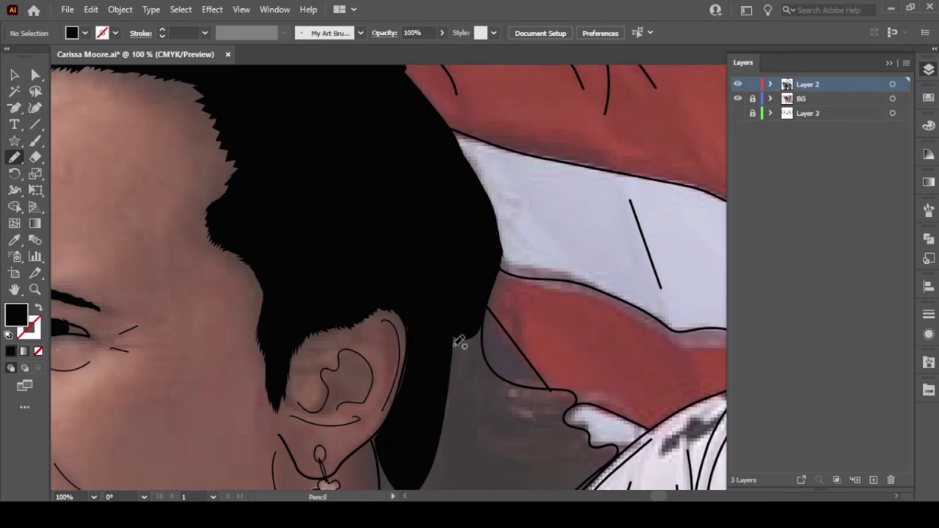
left_click_drag(473, 156, 491, 315)
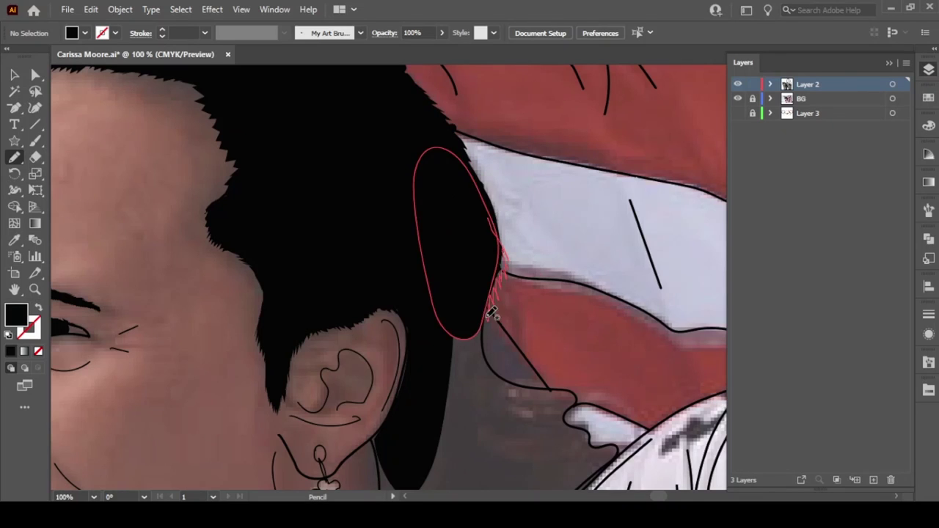
Fill the hair behind the neck down to the shirt line, then compare with the photo.
left_click_drag(466, 131, 522, 222)
left_click_drag(588, 268, 604, 283)
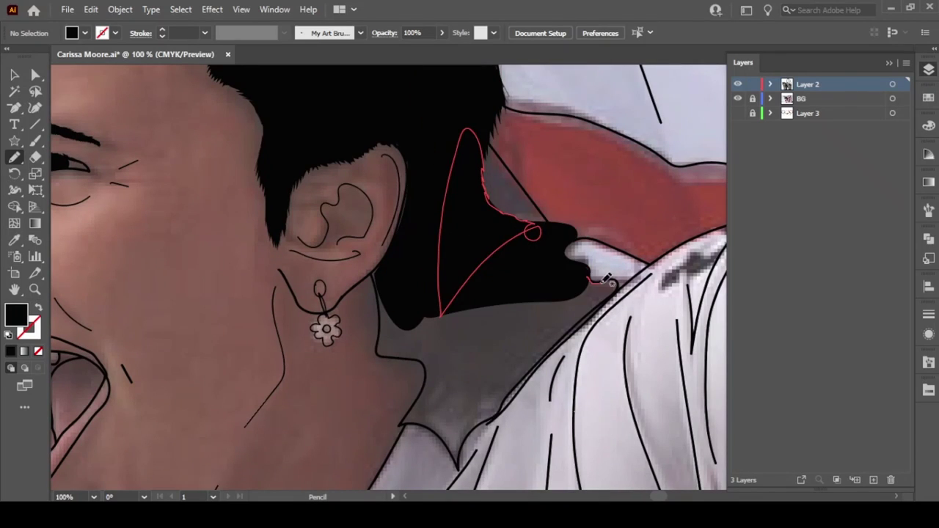
left_click_drag(555, 347, 518, 371)
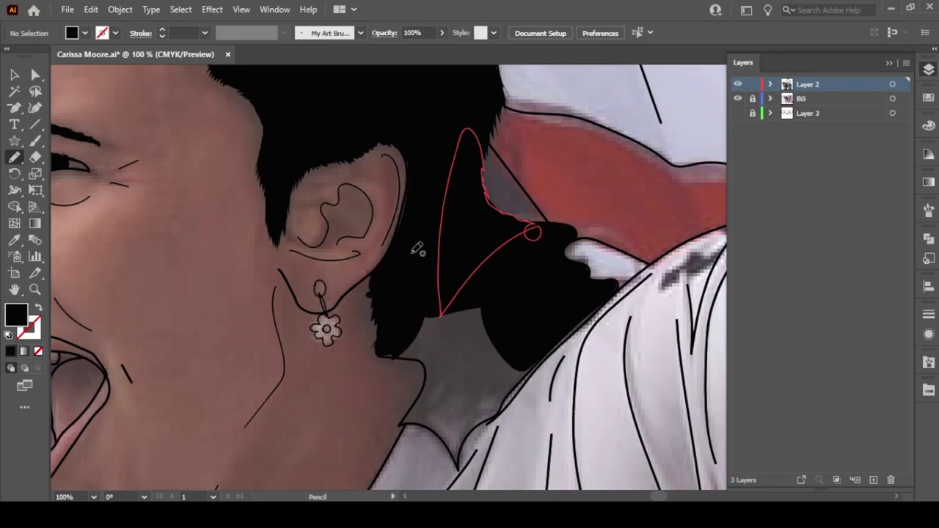
left_click_drag(413, 425, 402, 427)
left_click_drag(393, 361, 422, 363)
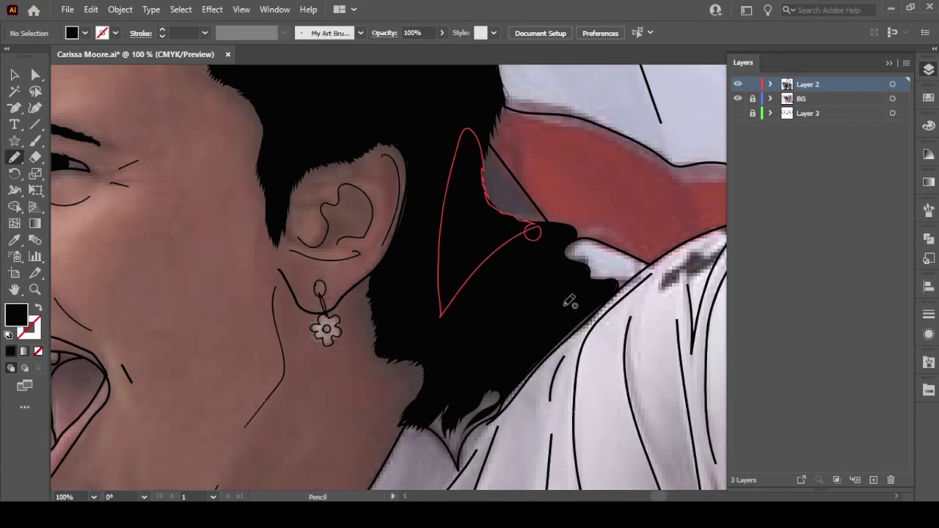
key("ctrl+0")
left_click(737, 84)
scroll(655, 336, "down", 3)
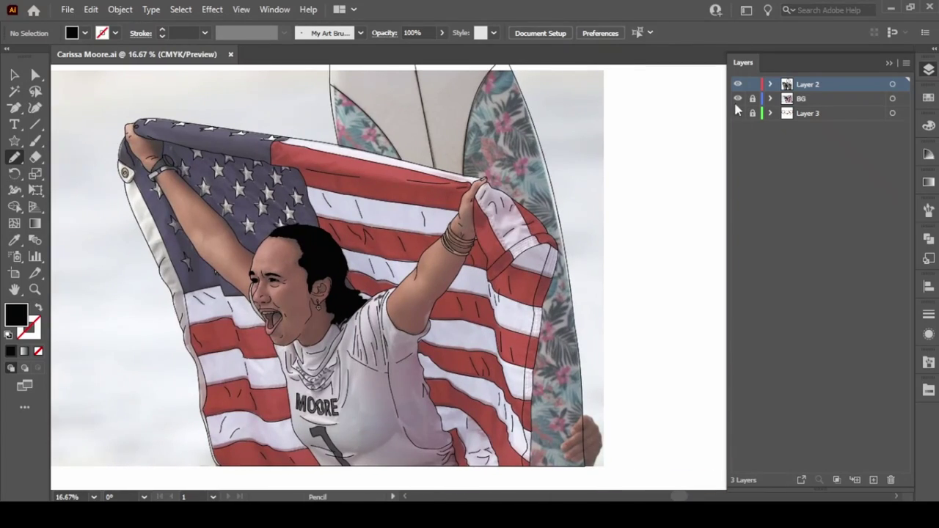
Hide the photo, select all the artwork and apply Pathfinder Trim.
left_click(739, 99)
key("ctrl+a")
left_click(120, 9)
key("Escape")
scroll(538, 257, "up", 3)
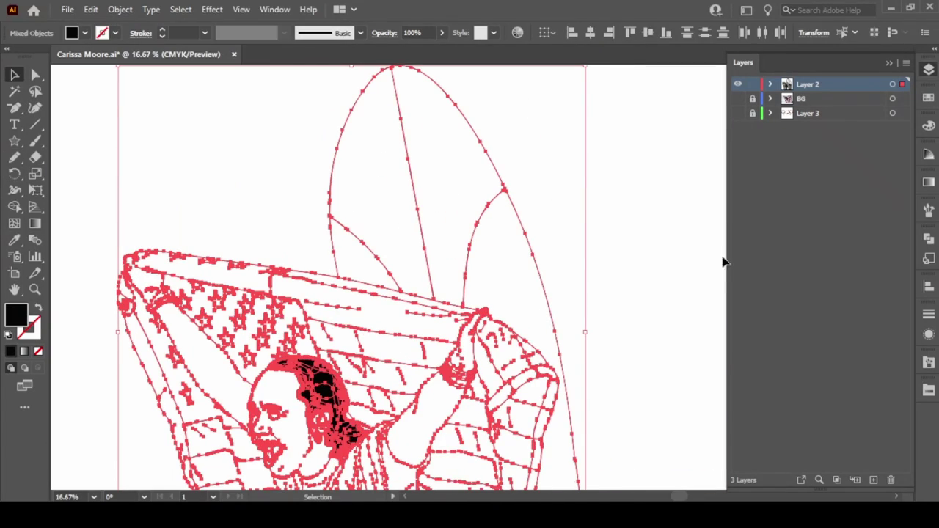
key("ctrl+shift+F9")
left_click(821, 306)
left_click(626, 341)
scroll(625, 341, "down", 2)
Rename the line-art layer Linework, hide Linework copy and show the BG layer.
left_click(929, 69)
double_click(811, 84)
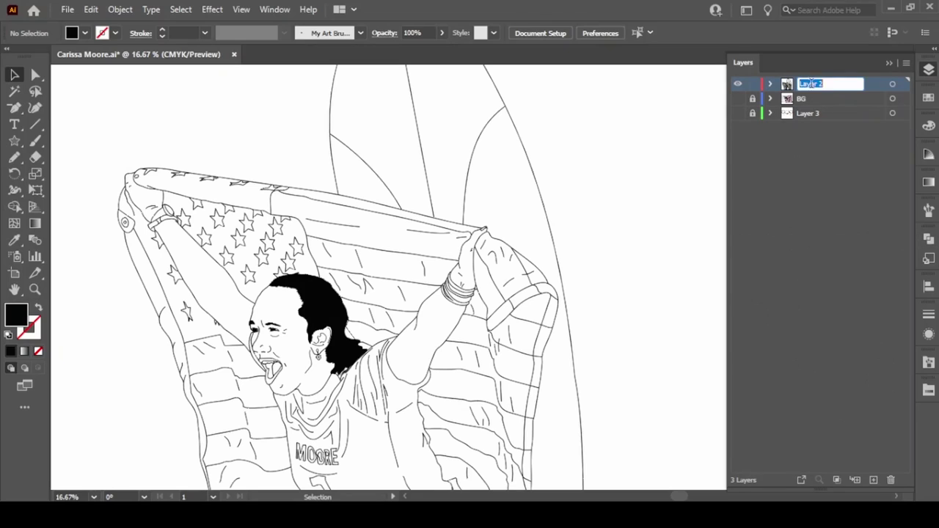
type("Linework")
key("Return")
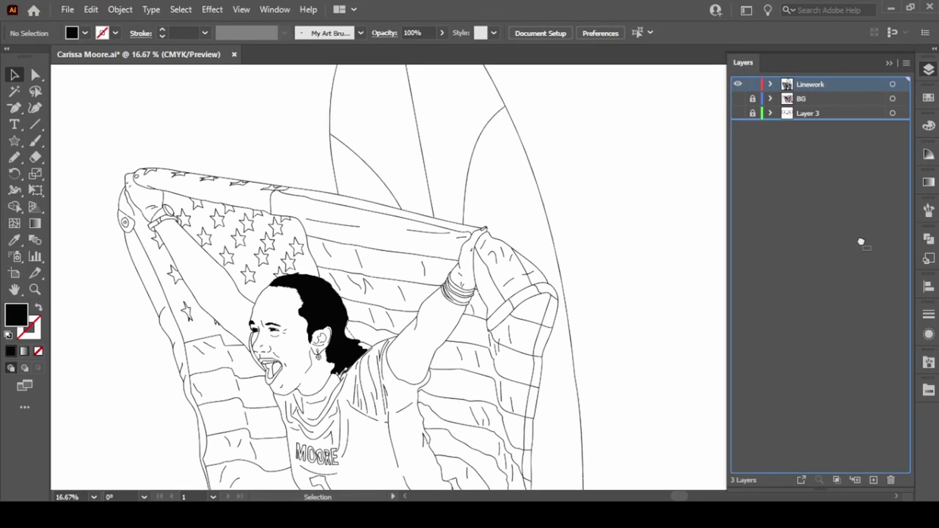
left_click(739, 84)
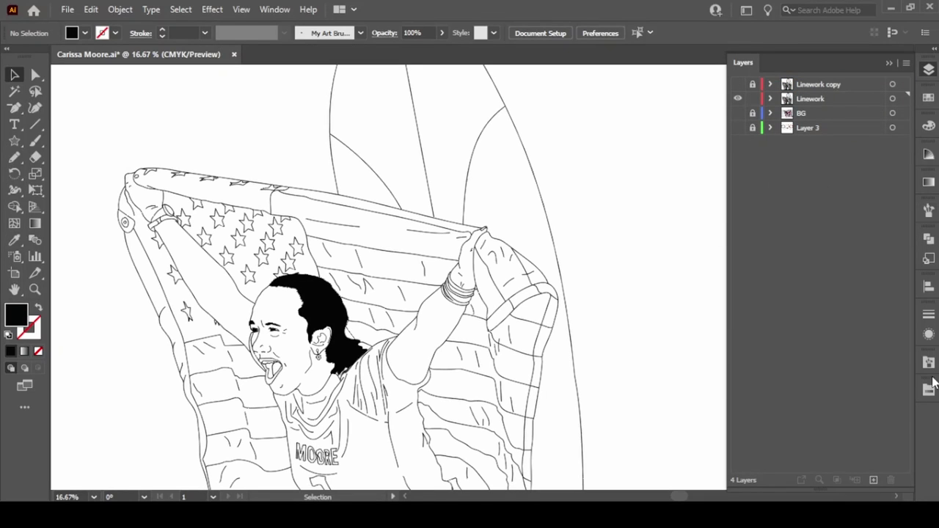
left_click(738, 113)
Sample the photo's skin tone and draw a column of stars on a new layer.
key("i")
left_click(270, 296)
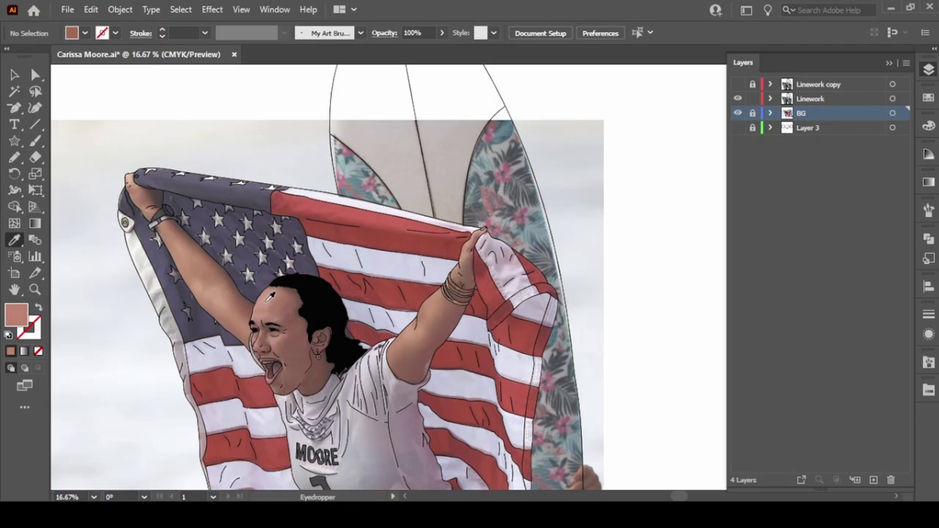
left_click(873, 480)
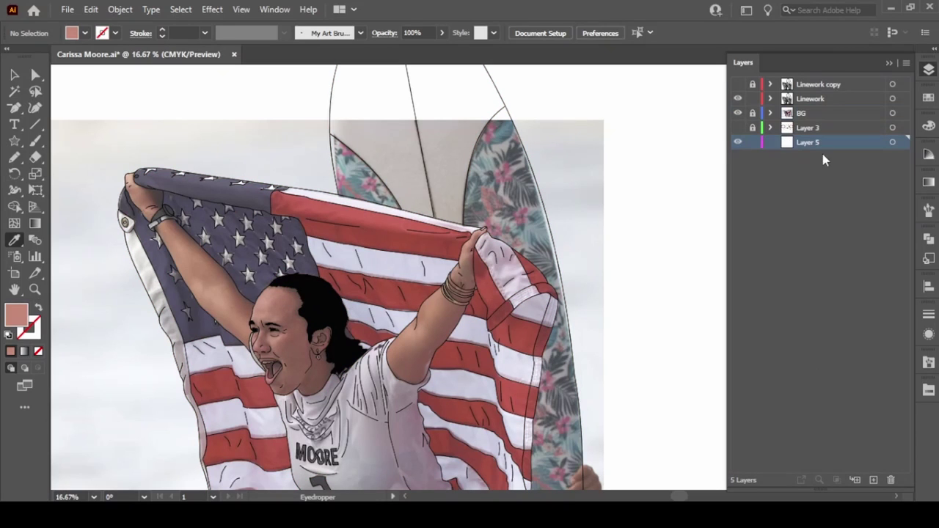
mouse_move(659, 216)
left_mouse_down()
mouse_move(634, 252)
mouse_move(674, 391)
left_mouse_up()
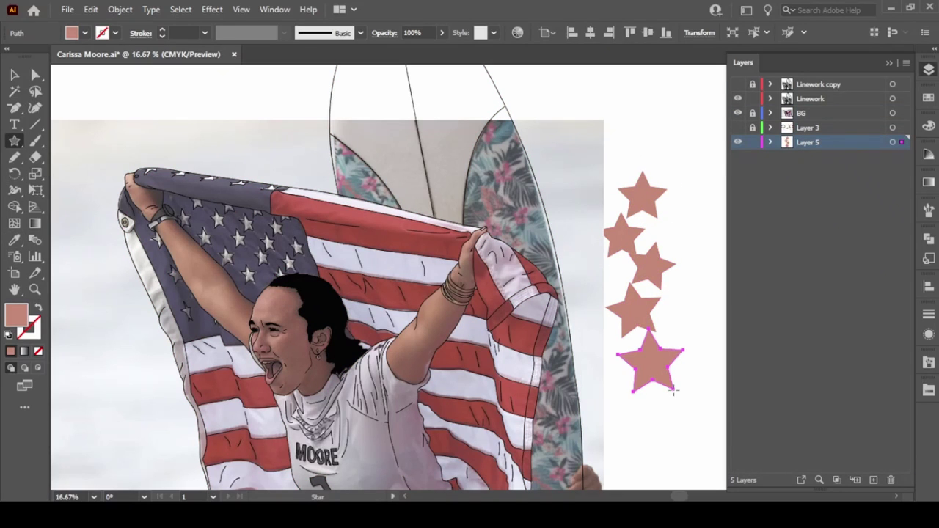
Recolour two stars with dark and medium skin tones sampled from the photo.
left_click(633, 309)
key("i")
left_click(288, 336)
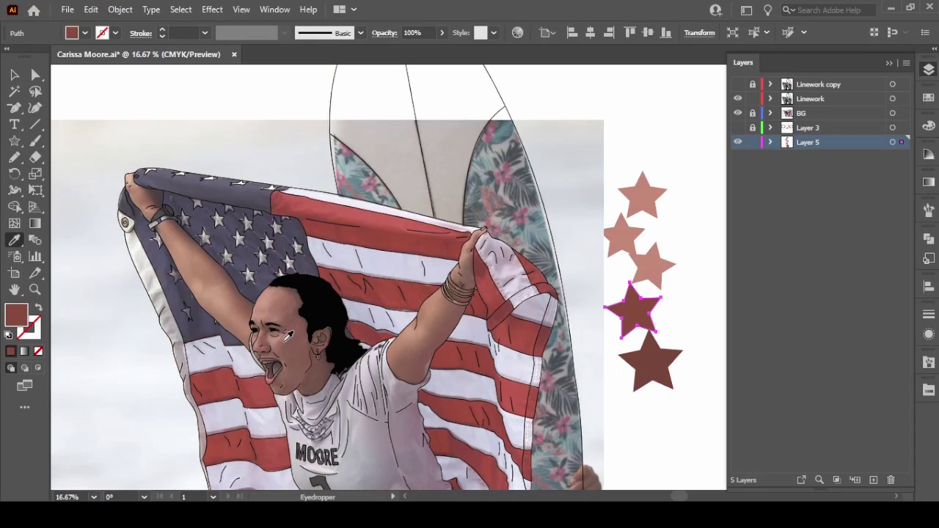
left_click(671, 267)
key("i")
left_click(277, 317)
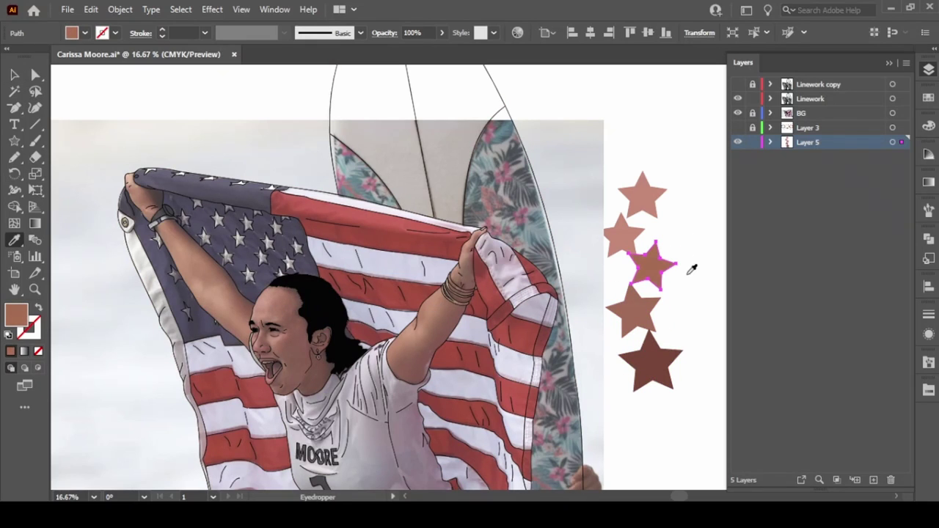
Delete the two leftover stars and toggle the stars layer's visibility and lock.
key("v")
left_click(624, 234)
key("Delete")
left_click(642, 194)
key("Delete")
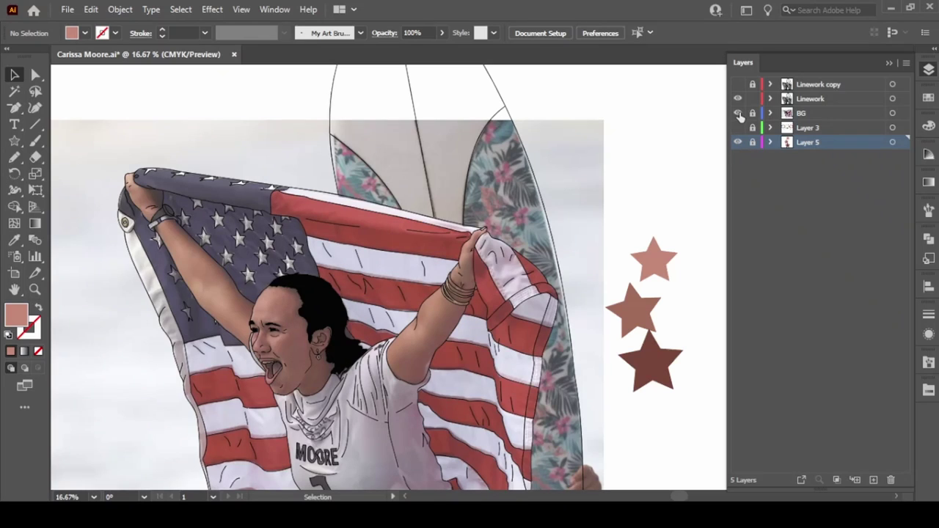
left_click(737, 142)
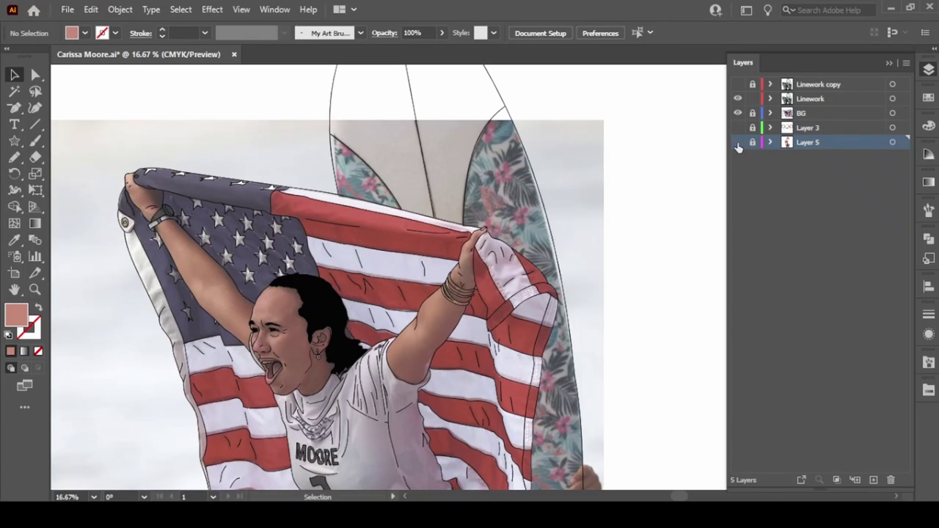
left_click(752, 142)
left_click(653, 261)
Hide the photo layer and draw a large expanded skin-tone rectangle over the artwork.
left_click(738, 112)
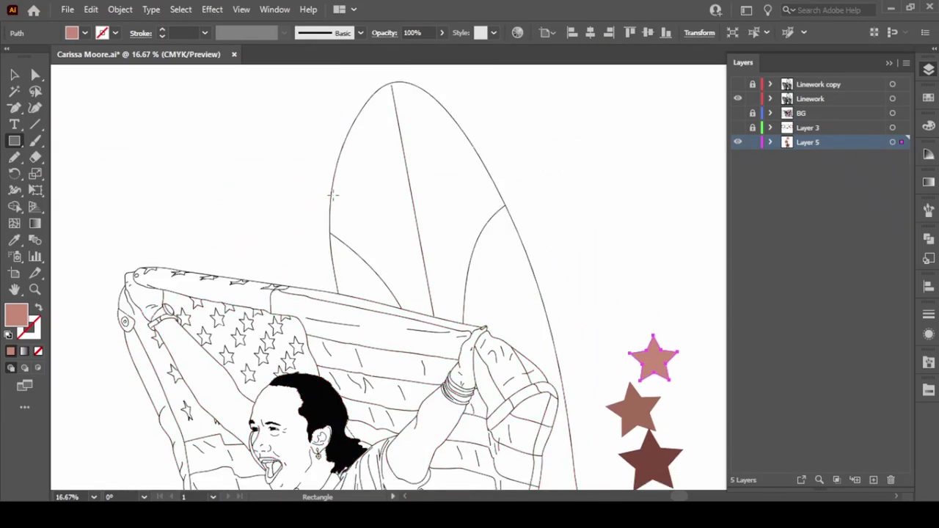
left_click_drag(62, 70, 600, 449)
right_click(539, 117)
left_click(120, 9)
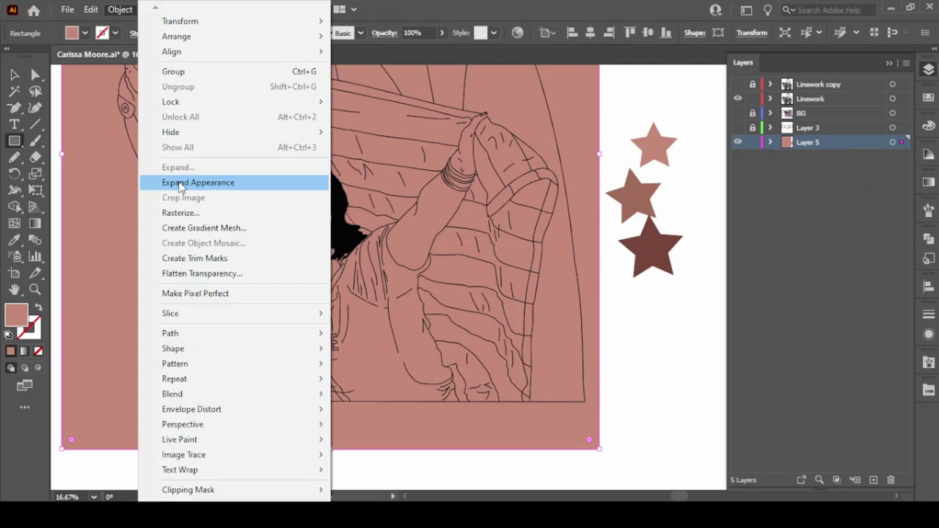
left_click(180, 183)
right_click(549, 427)
left_click(470, 361)
key("Escape")
Merge the rectangle with the line art via Pathfinder and enter the merged group.
key("ctrl+z")
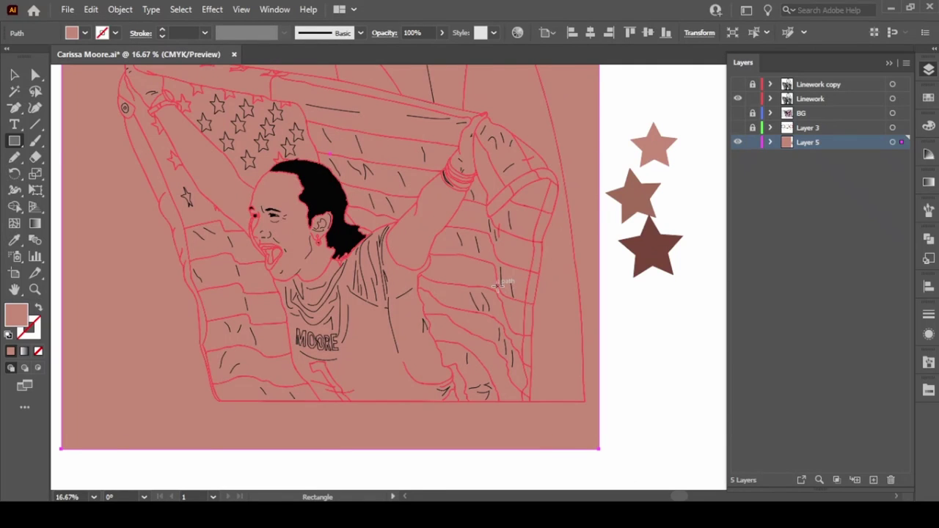
right_click(515, 429)
key("Escape")
left_click(929, 239)
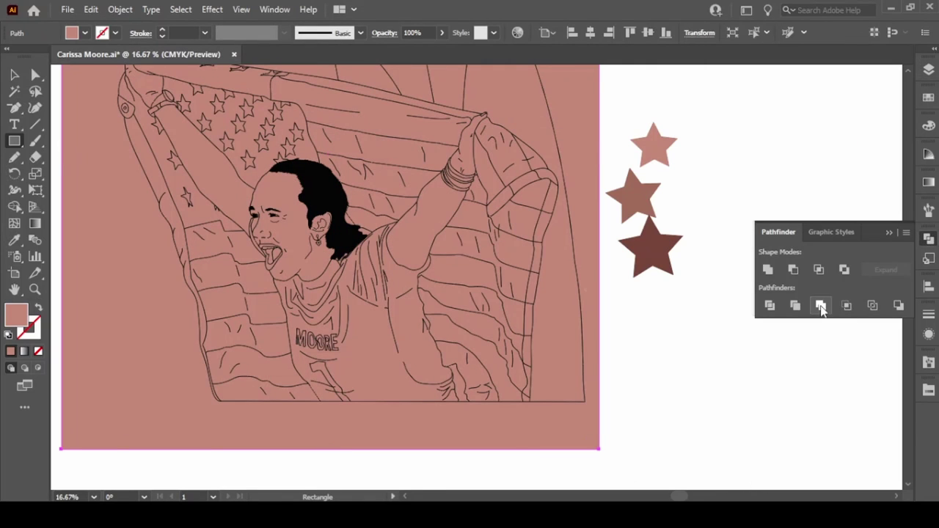
left_click(821, 305)
right_click(570, 116)
left_click(631, 216)
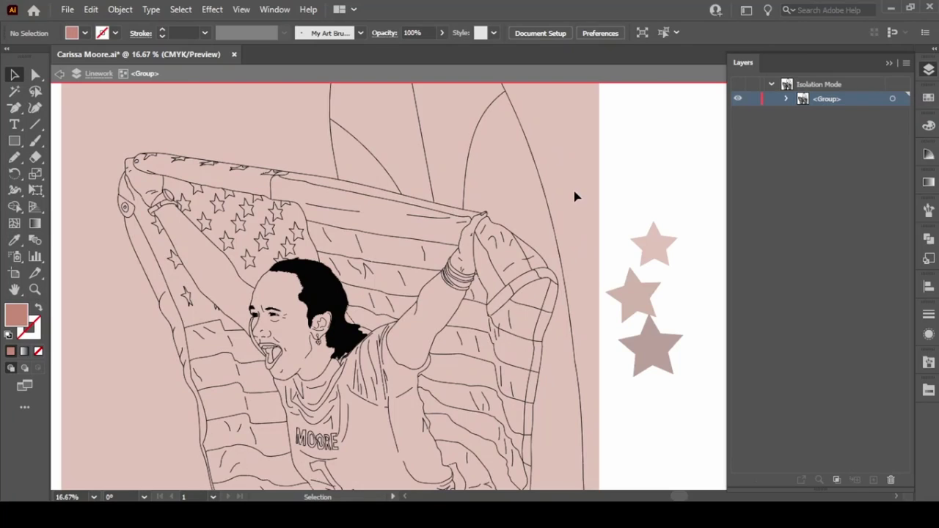
Zoom out, hide and lock the stars layer, and select all the line art.
key("ctrl+minus")
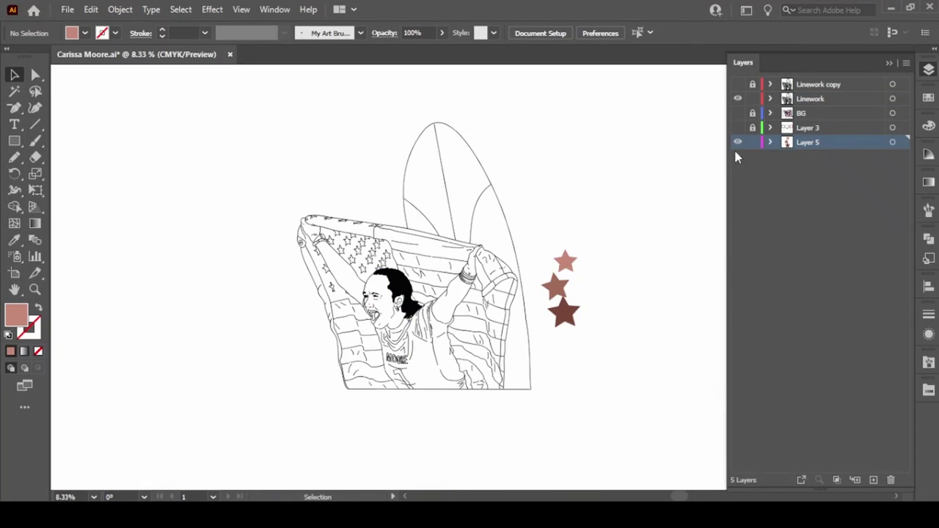
left_click(738, 142)
left_click(752, 141)
key("ctrl+a")
left_click(120, 9)
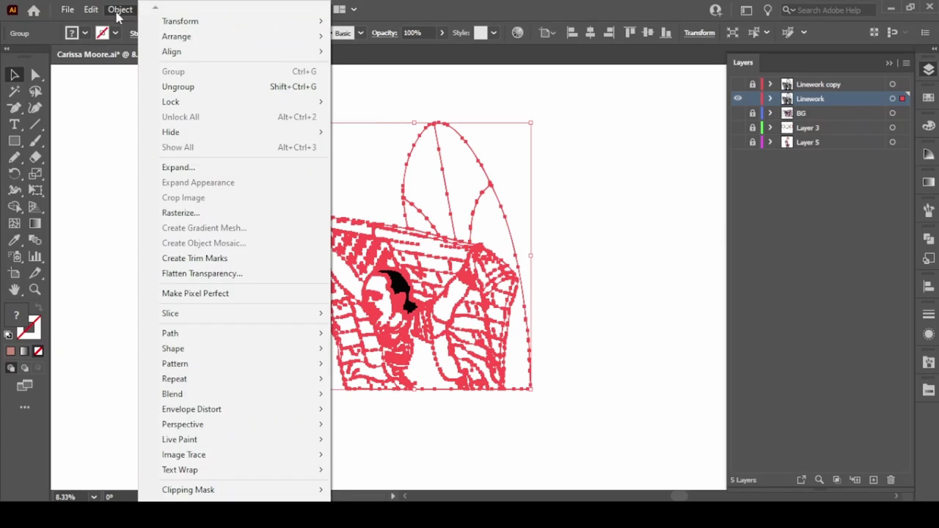
left_click(928, 240)
Redraw a skin-tone rectangle behind the figure, merge it with the line art and isolate it.
key("m")
left_click_drag(273, 115, 581, 429)
right_click(470, 301)
left_click(671, 462)
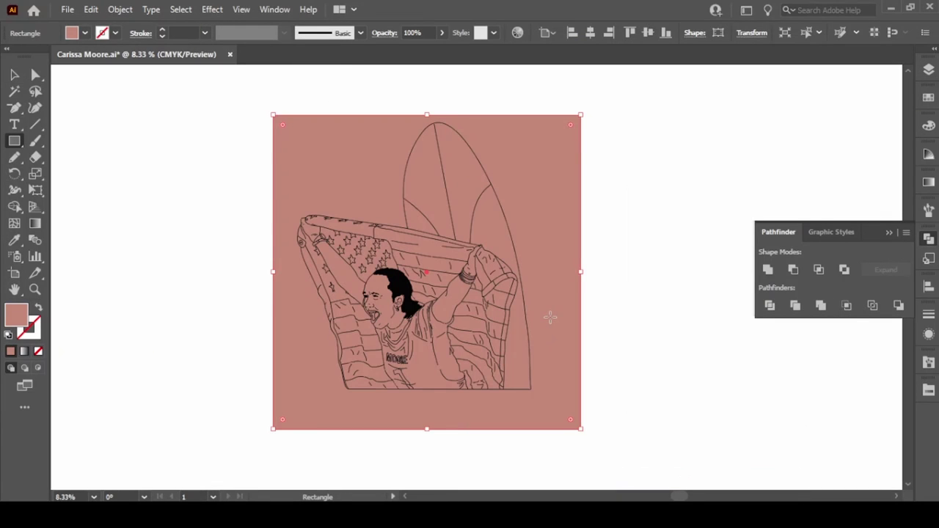
key("ctrl+a")
left_click(822, 307)
key("v")
double_click(539, 227)
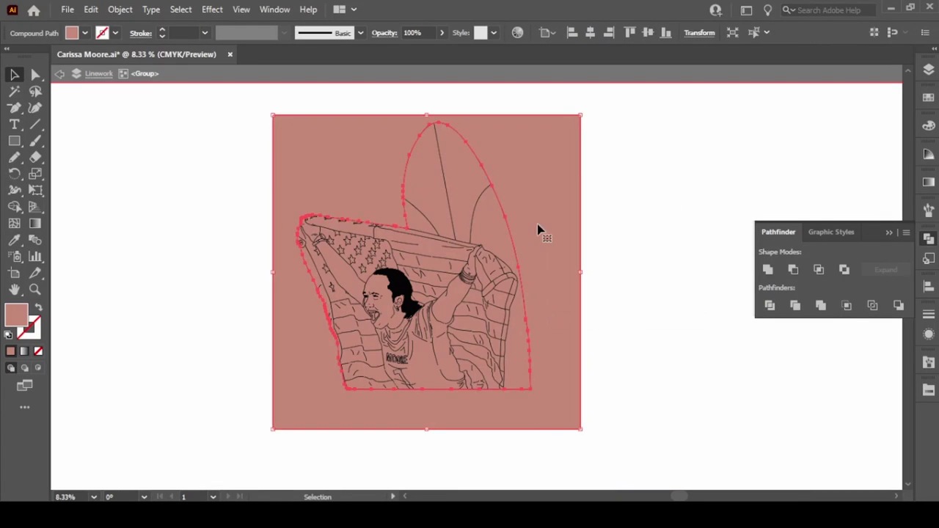
Fill the surfboard tip white.
left_click(929, 239)
left_click(928, 97)
left_click(448, 169)
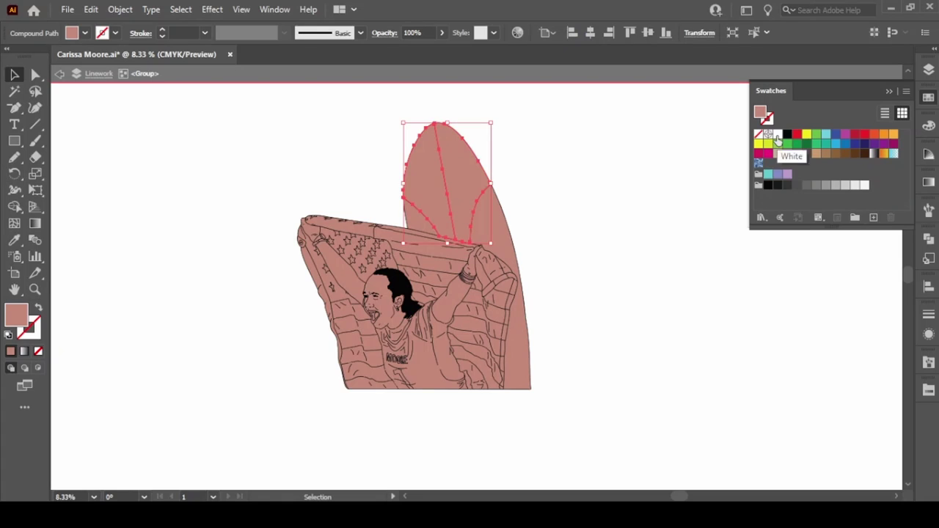
left_click(778, 134)
Select the flag's top stripes and fill the star field dark blue.
left_click(426, 252)
key("ctrl+plus")
key("ctrl+plus")
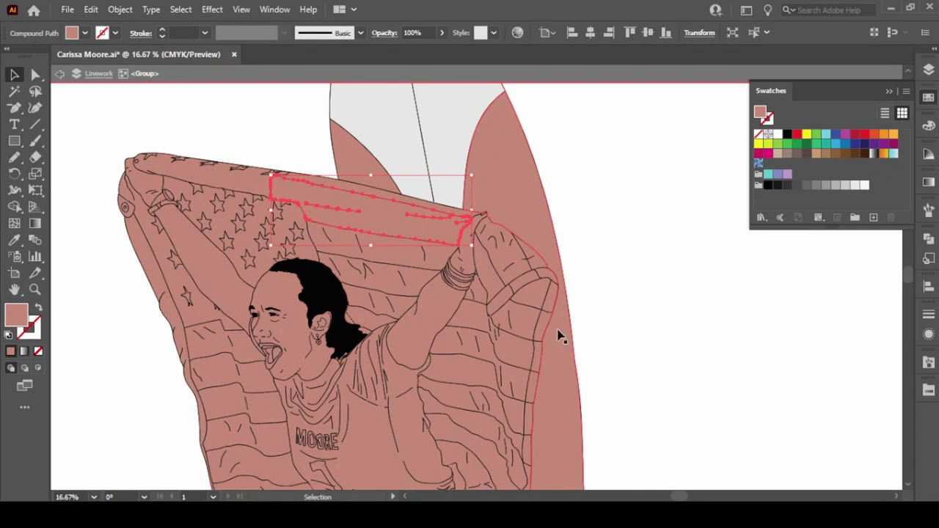
left_click(411, 336, "shift")
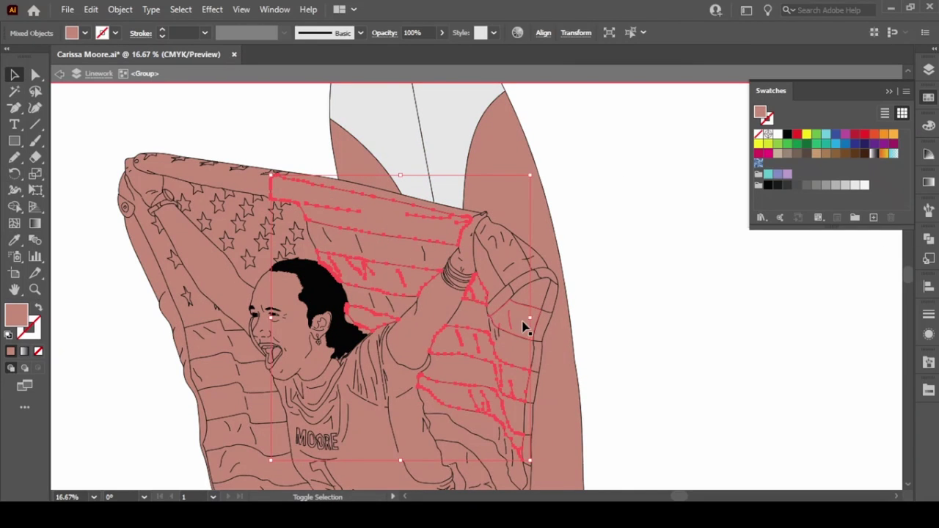
scroll(530, 395, "down", 3)
scroll(534, 266, "up", 3)
scroll(430, 243, "up", 1)
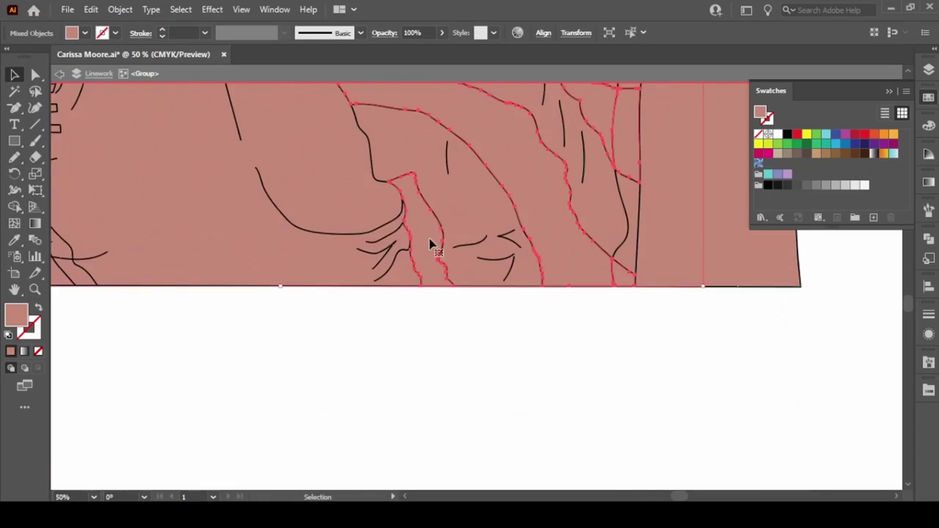
scroll(433, 245, "down", 4)
key("ctrl+plus")
scroll(411, 250, "up", 5)
left_click(398, 250)
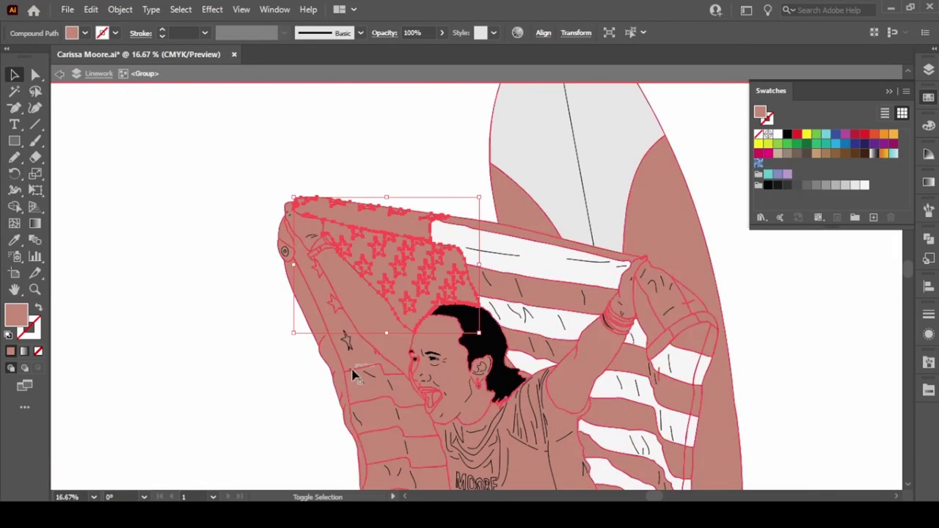
left_click(856, 147)
left_click(451, 153)
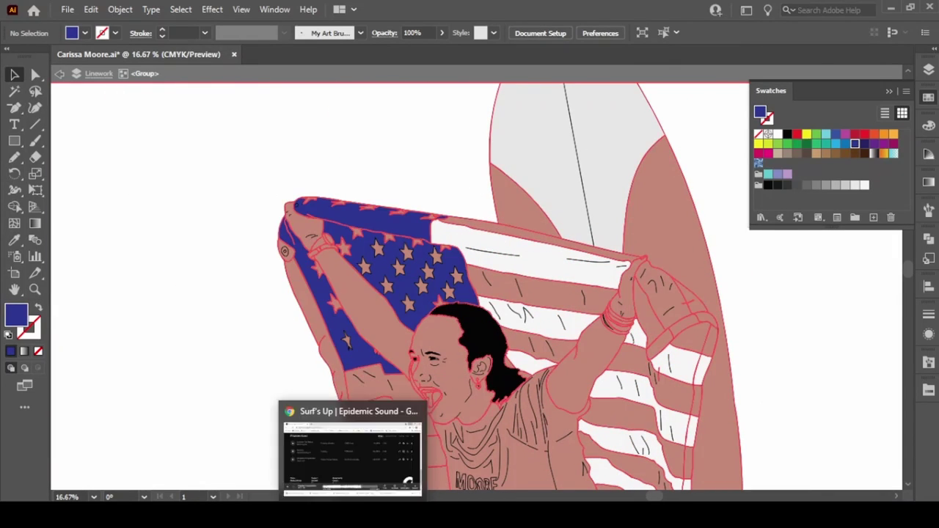
Open the surfer reference photo from the Resource folder, then minimise the viewer.
key("super+e")
left_click(320, 296)
double_click(430, 298)
double_click(408, 237)
double_click(514, 234)
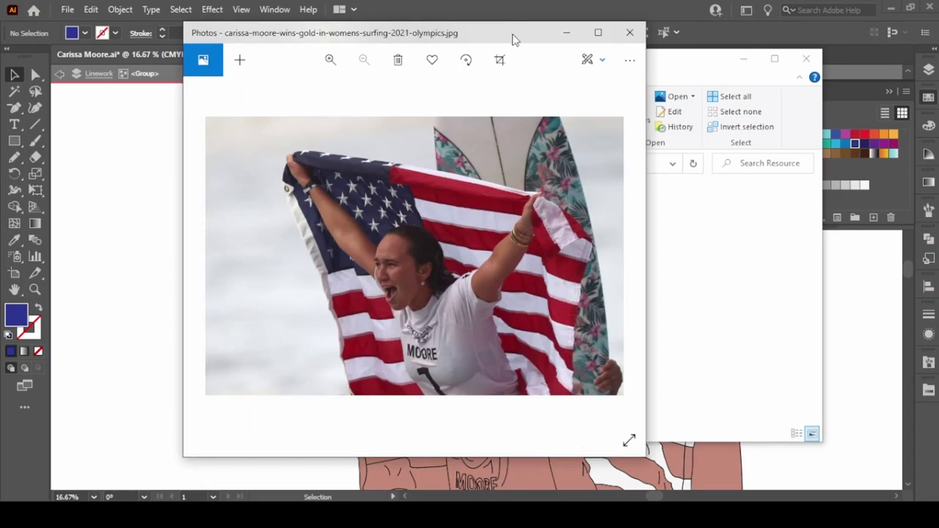
left_click_drag(513, 36, 395, 56)
left_click(743, 59)
Fill the selected flag stripes red.
left_click(445, 48)
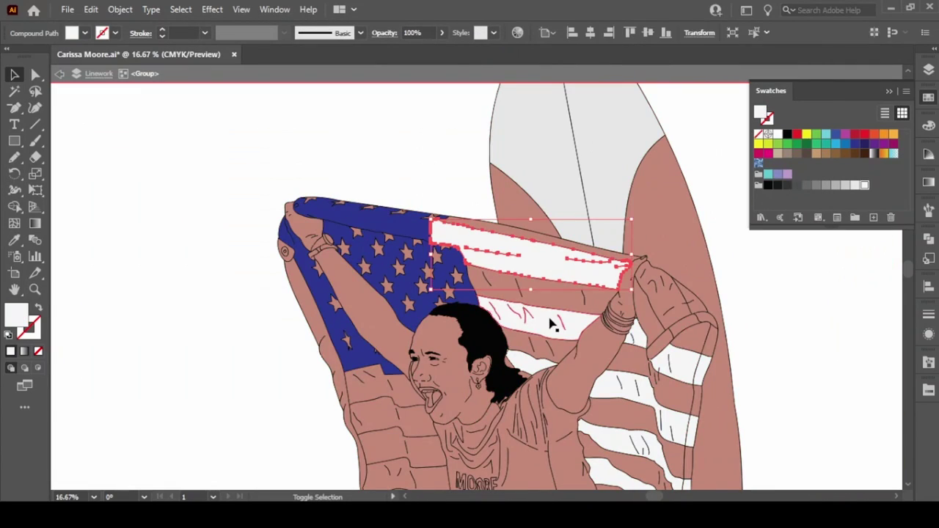
left_click(550, 323, "shift")
left_click(676, 363, "shift")
scroll(621, 441, "down", 5)
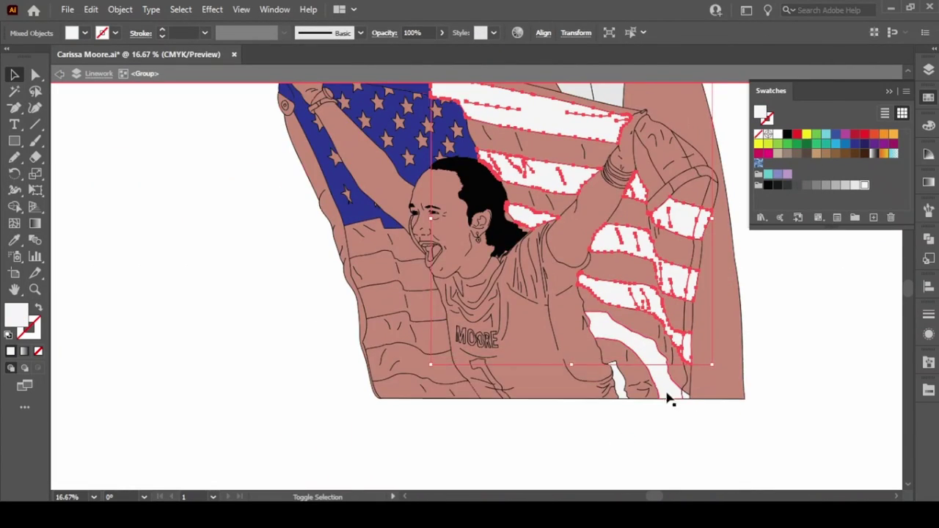
scroll(707, 419, "up", 3)
left_click(761, 153)
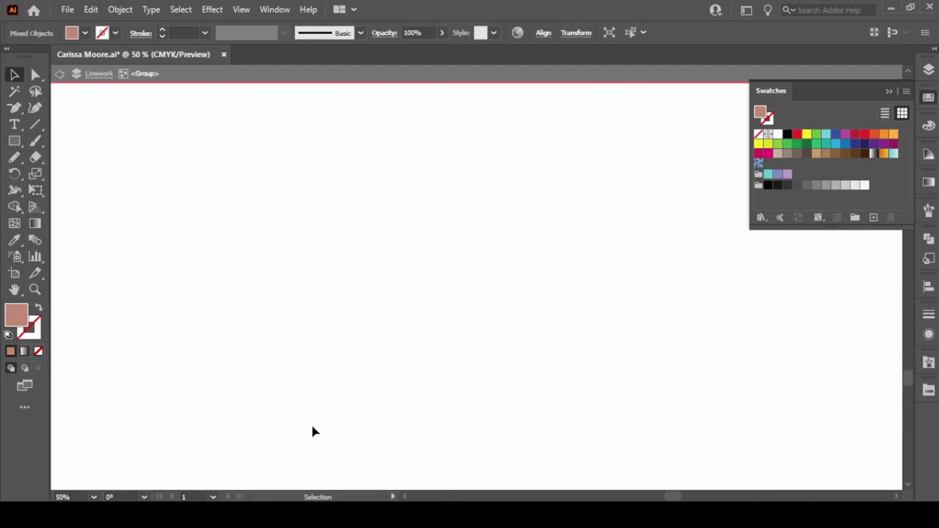
Select the salmon stripe areas and undo them back to white.
left_click(673, 307)
scroll(674, 307, "up", 5)
scroll(367, 182, "up", 3)
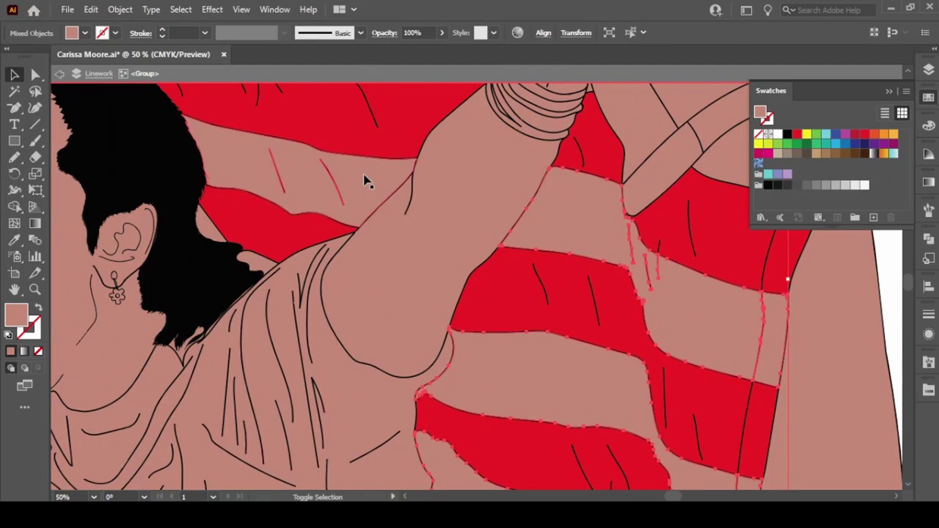
scroll(484, 264, "right", 5)
scroll(505, 258, "up", 5)
scroll(319, 269, "left", 8)
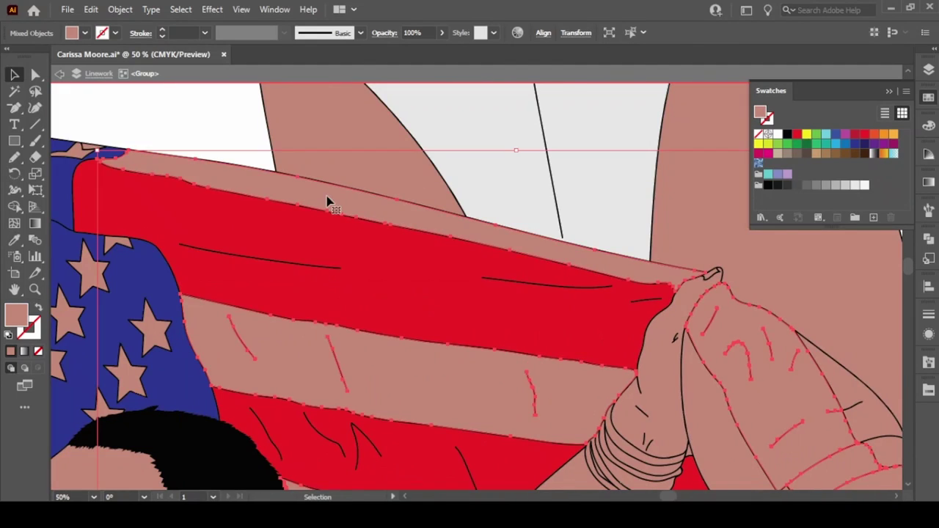
key("ctrl+z")
scroll(631, 187, "down", 5)
scroll(583, 164, "right", 5)
scroll(612, 289, "up", 5)
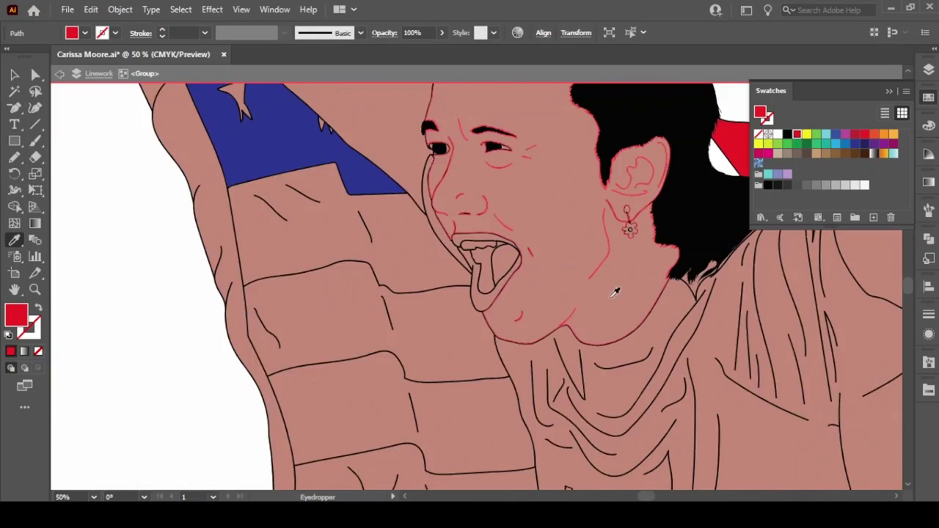
Sample the skin tone onto a shape with the Eyedropper.
key("i")
left_click(323, 245)
scroll(446, 292, "down", 5)
scroll(388, 225, "up", 3)
scroll(387, 224, "up", 5)
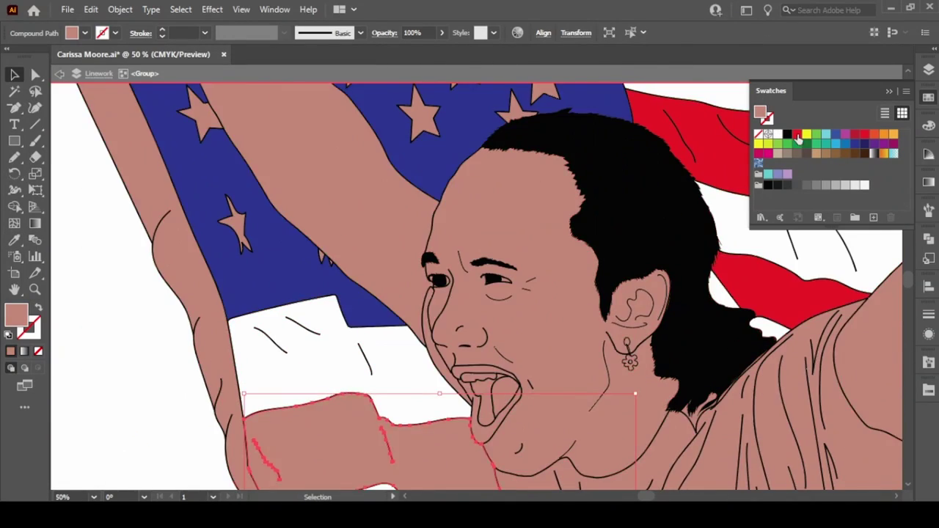
key("v")
Select the flag's stars and fill the flag's outer edge light grey.
scroll(323, 263, "up", 3)
scroll(323, 262, "down", 3)
scroll(279, 184, "up", 3)
left_click(278, 184)
scroll(399, 241, "down", 3)
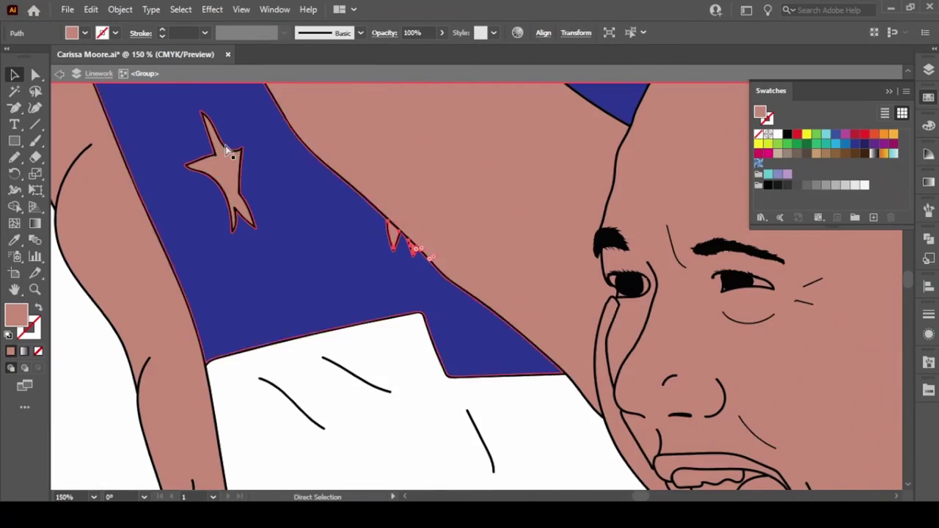
scroll(225, 182, "up", 5)
scroll(225, 181, "down", 3)
left_click(314, 239, "shift")
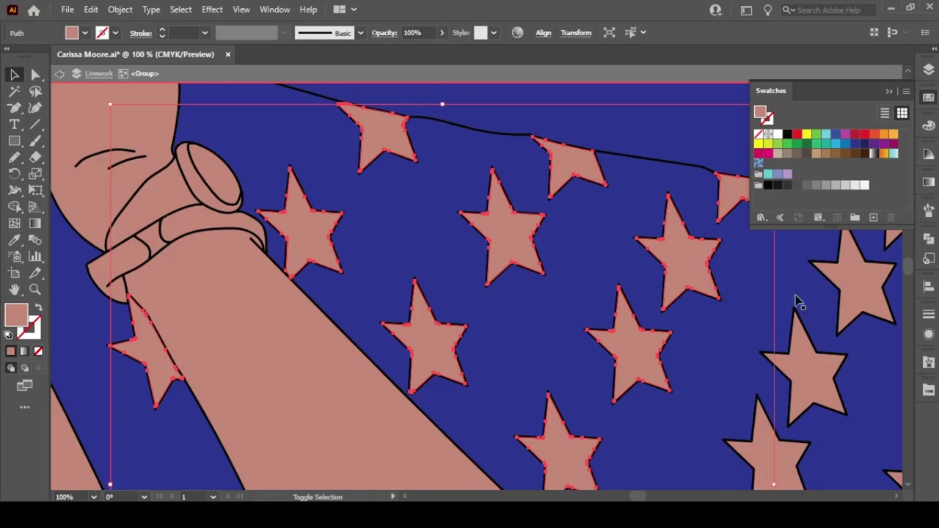
scroll(768, 487, "right", 5)
scroll(555, 237, "up", 5)
scroll(424, 160, "left", 3)
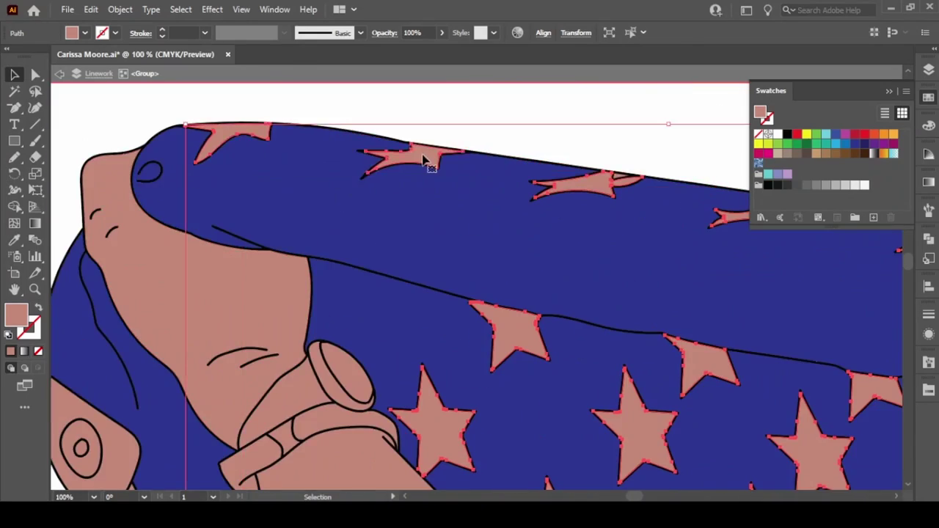
scroll(448, 298, "down", 3)
scroll(591, 445, "down", 2)
scroll(296, 418, "down", 4)
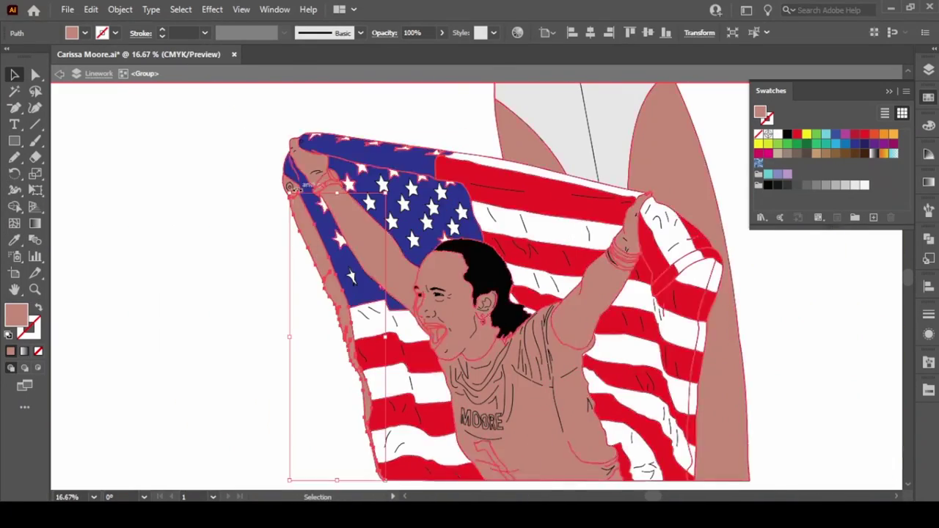
scroll(359, 184, "up", 2)
left_click(837, 186)
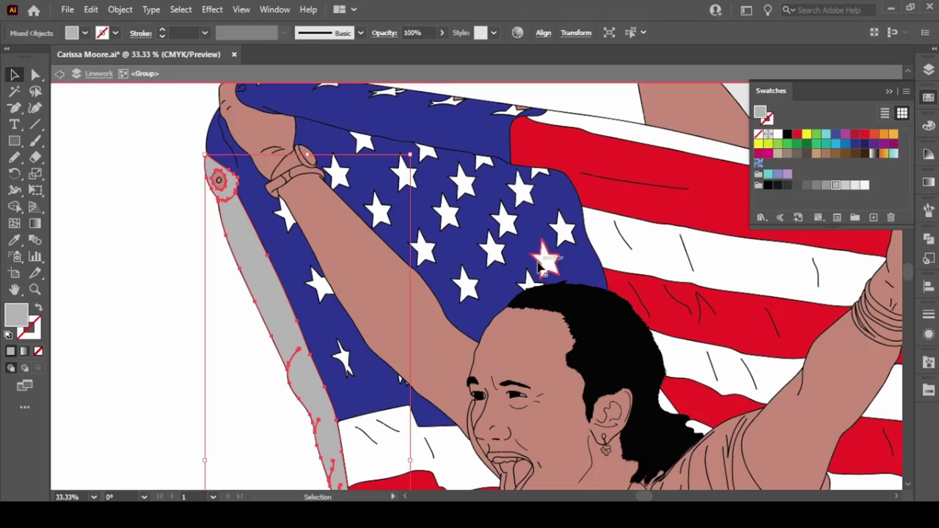
Fill the MOORE shirt light grey.
scroll(470, 287, "down", 5)
scroll(486, 419, "down", 1)
left_click(486, 419)
left_click(846, 184)
Sample black onto the hair piece by the shoulder with the Eyedropper.
left_click(854, 375)
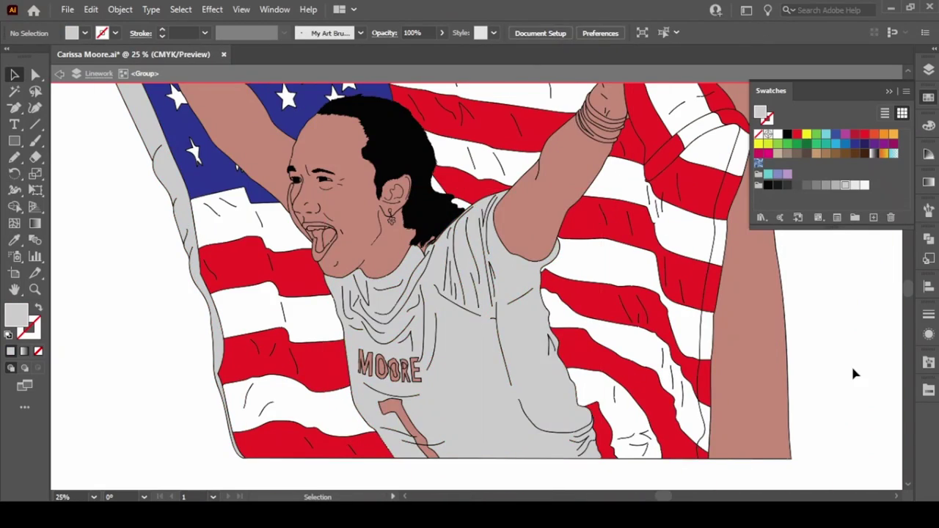
left_click(429, 242)
scroll(430, 242, "up", 3)
scroll(335, 335, "up", 2)
key("i")
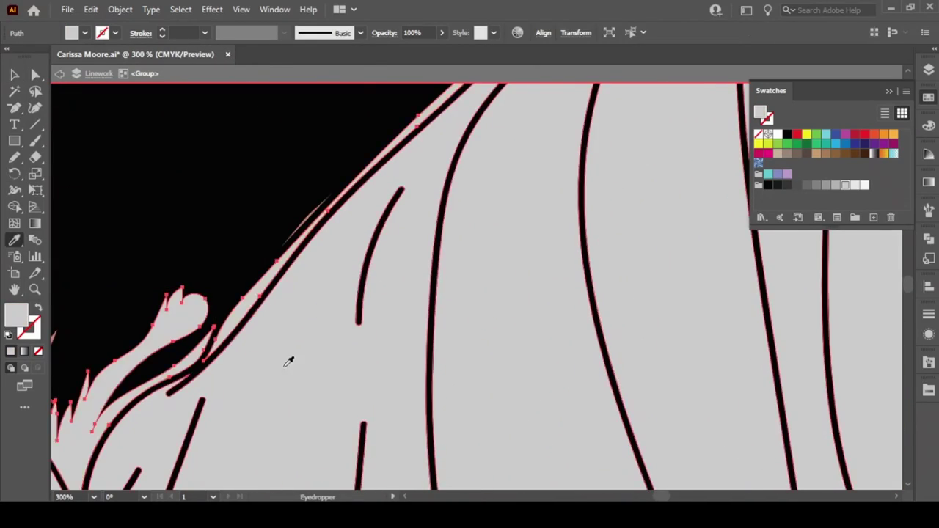
scroll(288, 361, "up", 3)
scroll(340, 286, "up", 5)
key("i")
left_click(298, 327)
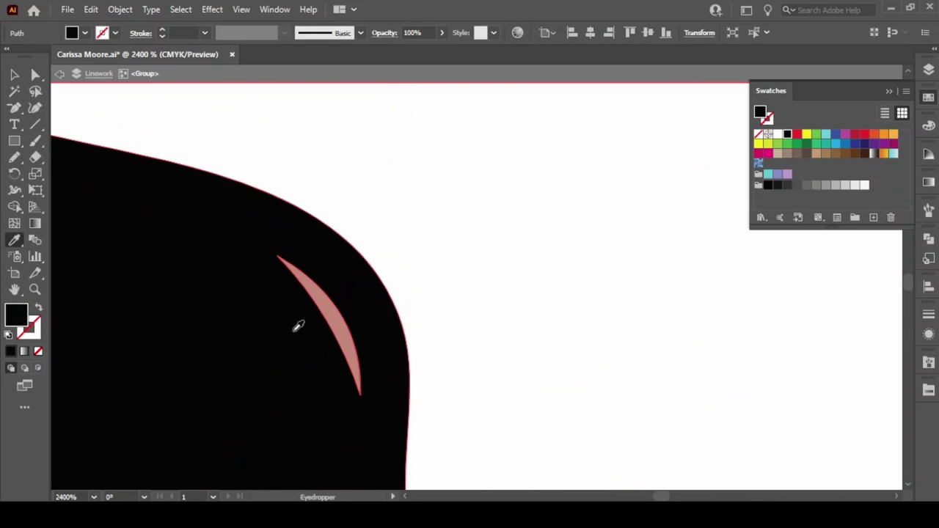
key("ctrl+z")
scroll(444, 160, "down", 6)
scroll(252, 279, "down", 2)
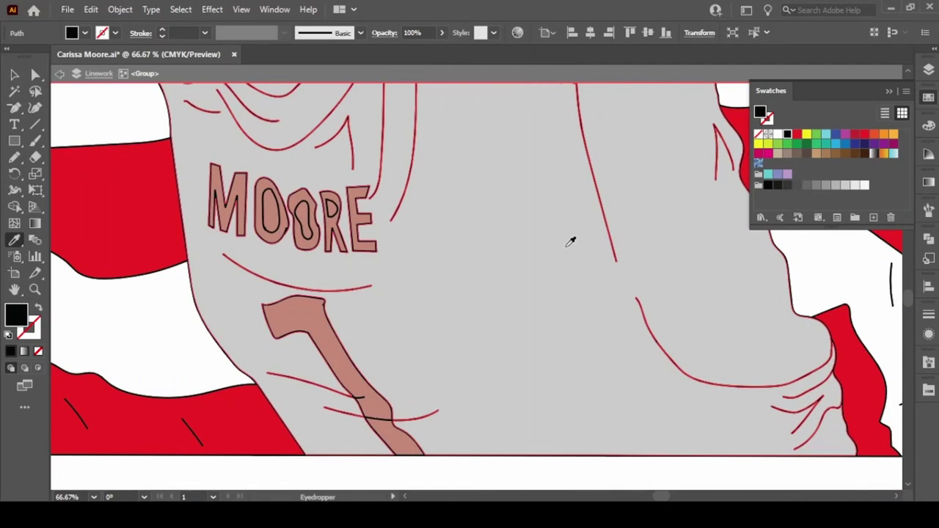
key("ctrl+z")
key("v")
Delete the pink fills inside the O, O and R letter holes of MOORE.
left_click(332, 213)
left_click(271, 214, "shift")
left_click(303, 222, "shift")
scroll(344, 267, "up", 1)
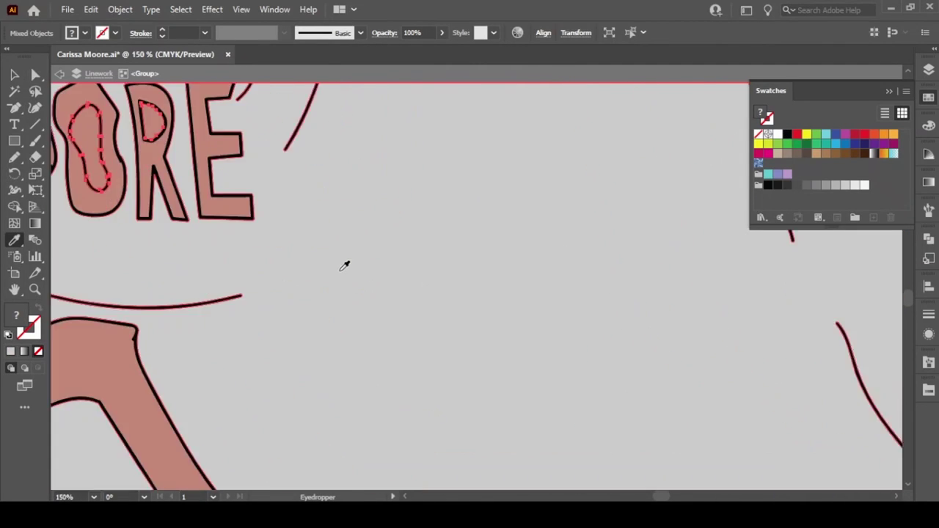
scroll(272, 309, "up", 1)
key("slash")
scroll(543, 428, "left", 3)
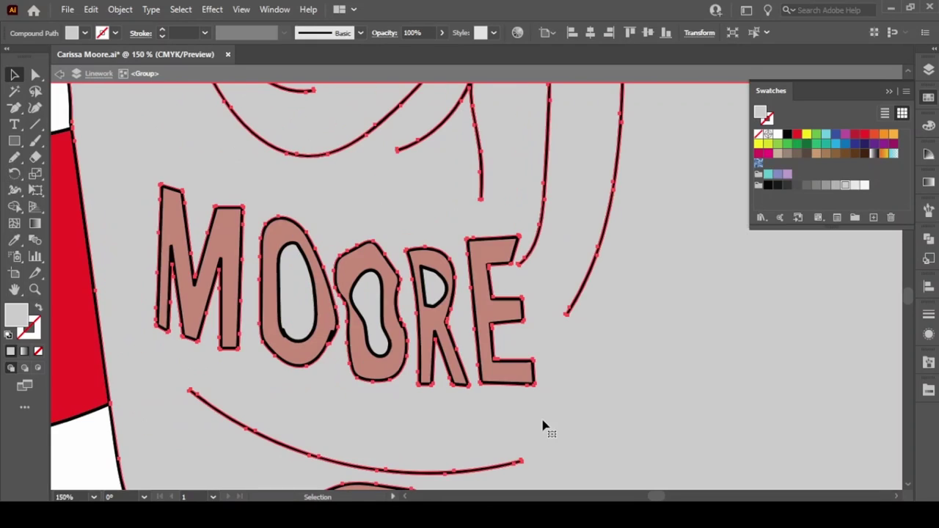
left_click_drag(543, 428, 433, 323)
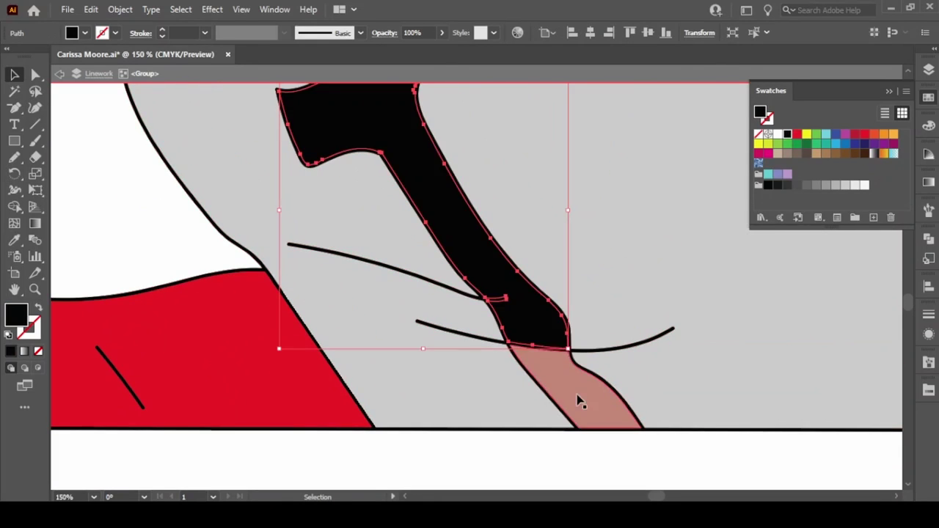
scroll(630, 174, "down", 2)
left_click(521, 327)
scroll(630, 174, "up", 5)
scroll(430, 272, "up", 3)
Fill the earring flower yellow, its centre green and its connector orange.
left_click(297, 308)
left_click(806, 133)
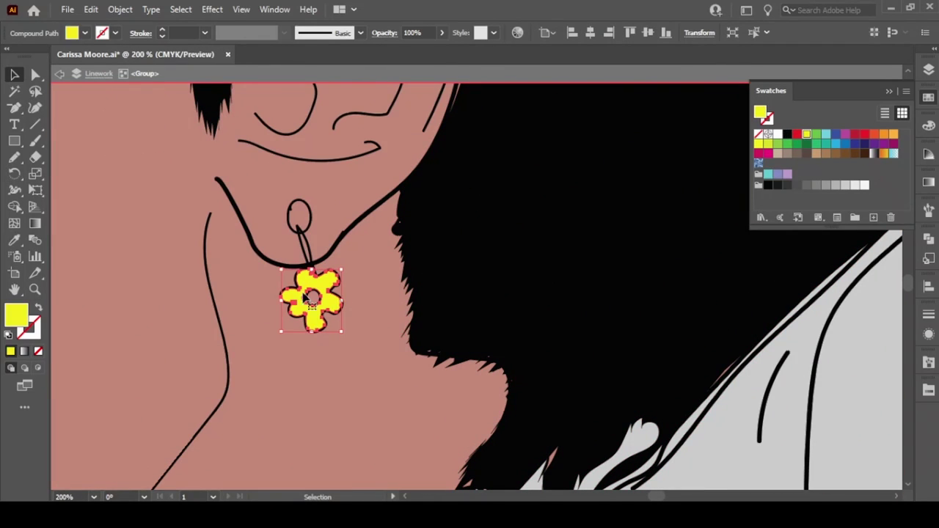
left_click(313, 297)
left_click(819, 135)
scroll(317, 277, "up", 3)
scroll(184, 255, "left", 1)
left_click(314, 158)
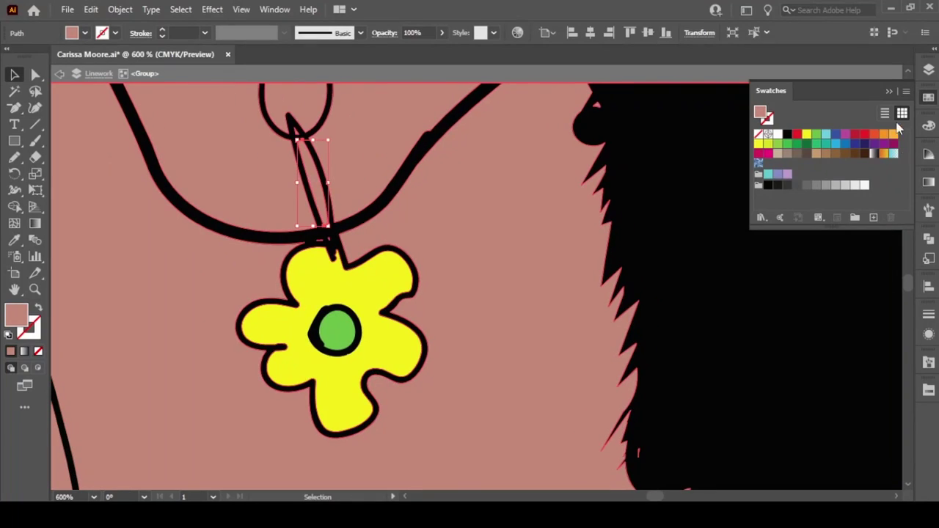
left_click(894, 133)
scroll(297, 133, "up", 2)
scroll(275, 294, "up", 2)
key("i")
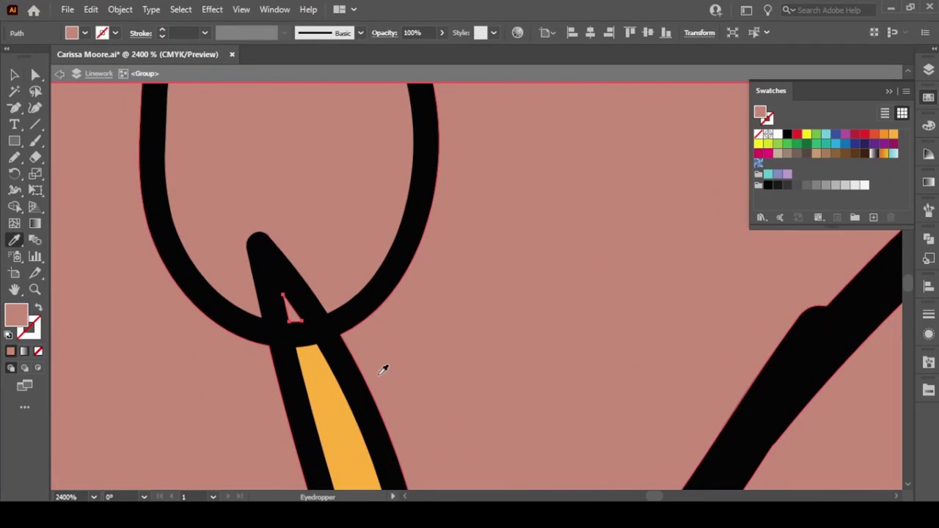
scroll(388, 269, "down", 4)
scroll(388, 269, "down", 5)
Fill the tongue crimson and darken it toward maroon in the swatch options, with Preview on.
scroll(457, 331, "up", 3)
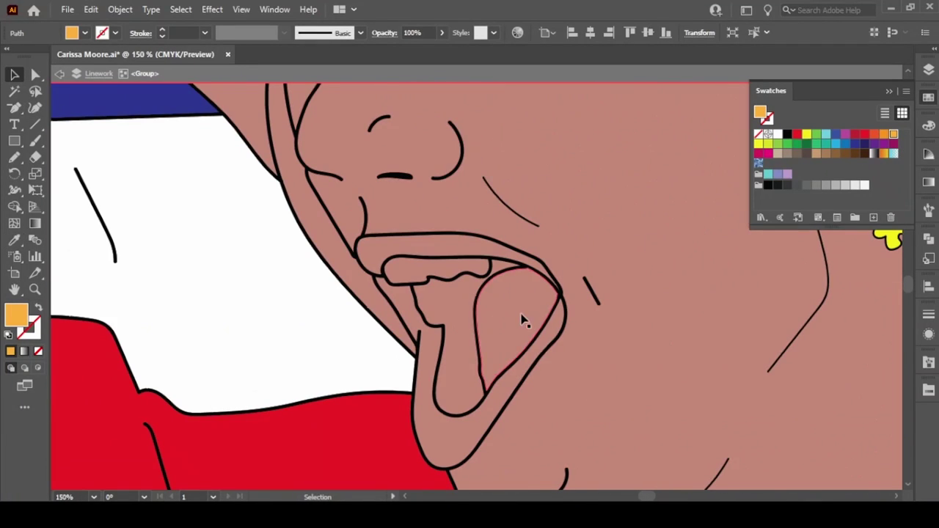
key("v")
left_click(522, 319)
left_click(855, 134)
double_click(855, 136)
left_click_drag(462, 131, 291, 141)
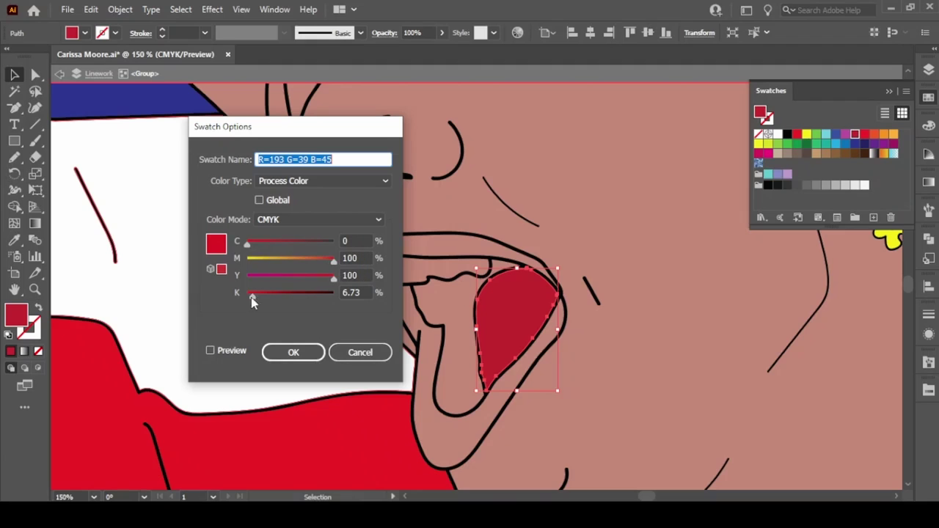
left_click(211, 350)
left_click_drag(264, 296, 298, 295)
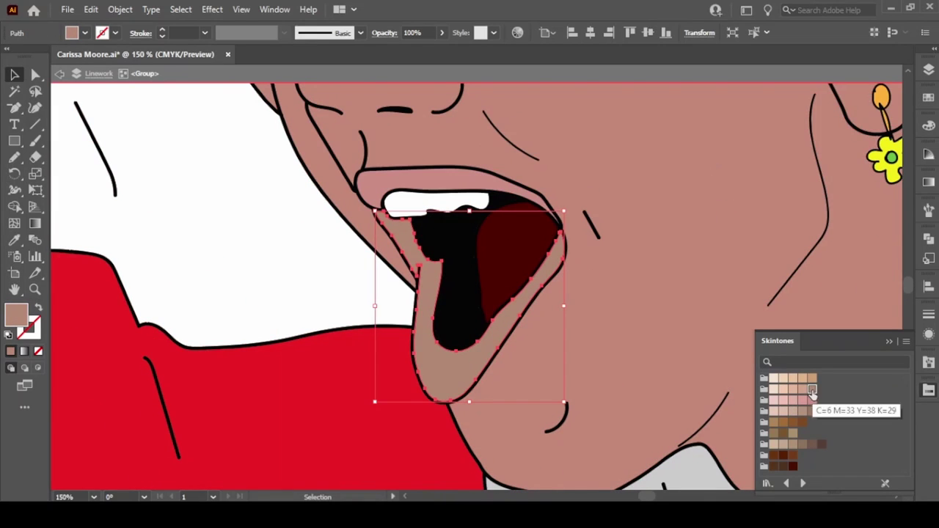
Give the tongue a deeper Color Guide shade and fill the strip beside the face white.
left_click(928, 155)
left_click(807, 226)
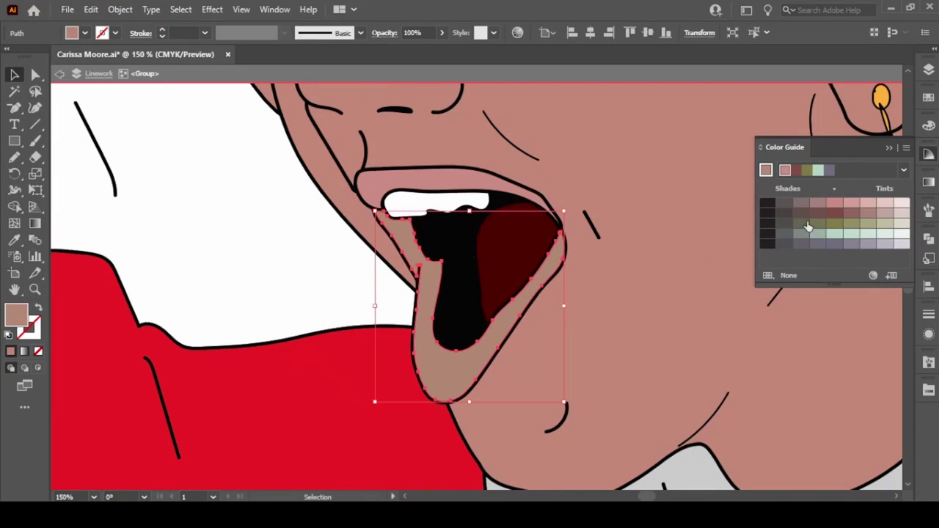
left_click(929, 97)
left_click(778, 137)
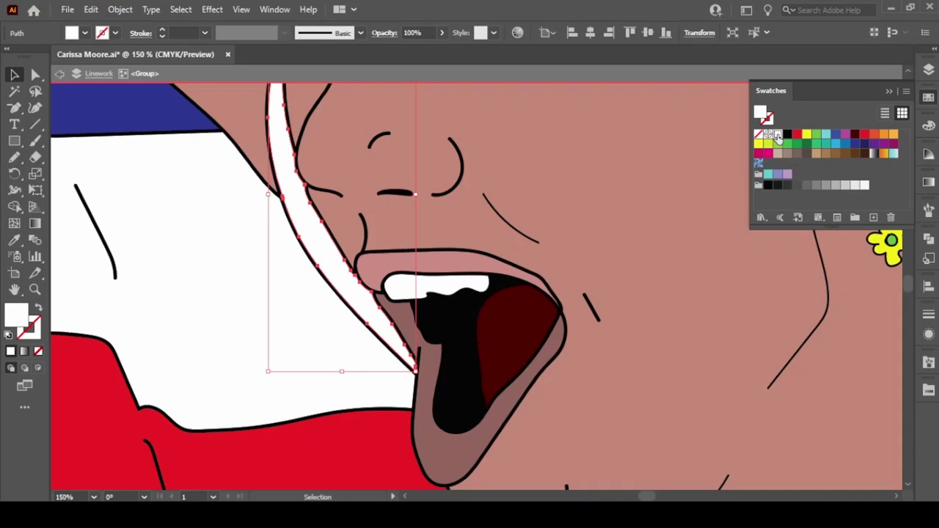
Fill the strip beside the face light grey and the flag's grommet black.
key("ctrl+0")
key("i")
left_click(646, 353)
scroll(513, 294, "down", 3)
scroll(387, 307, "up", 5)
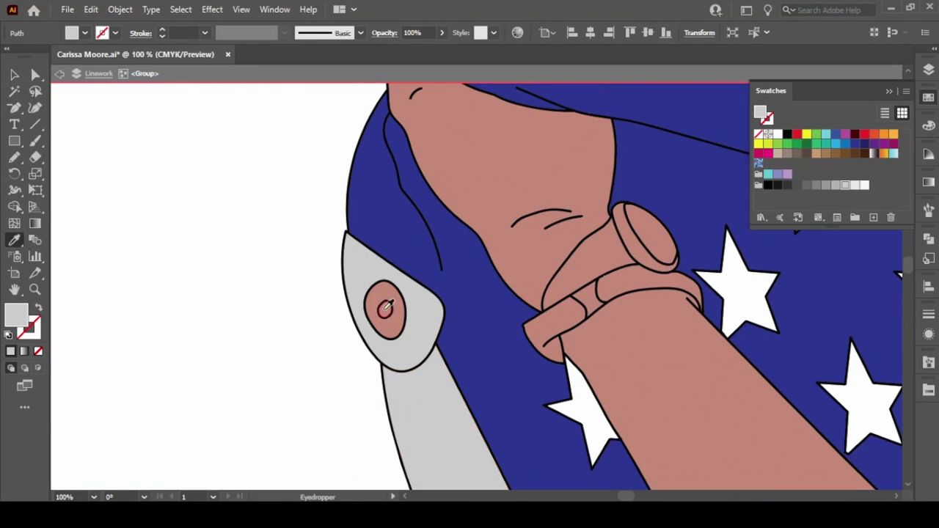
left_click(787, 134)
Fill the watch face black and apply a black-to-white gradient lens.
left_click(646, 247)
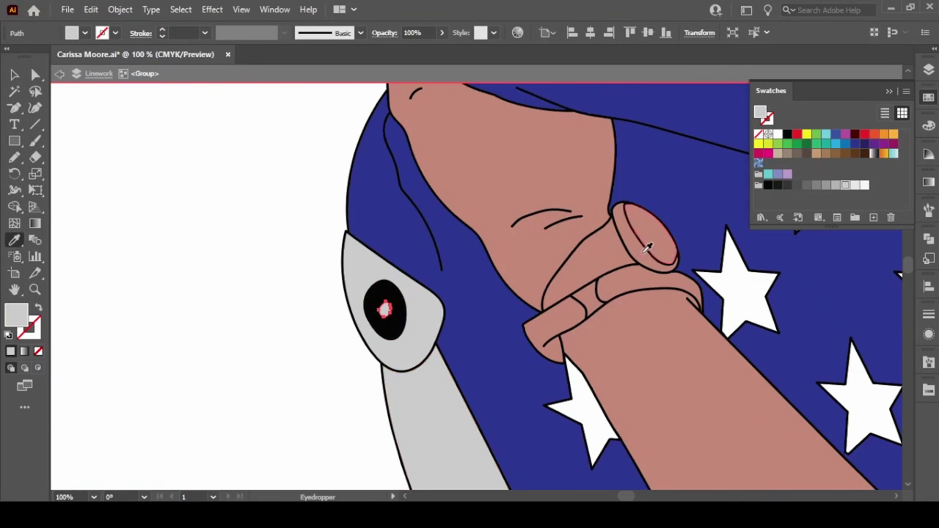
left_click(788, 135)
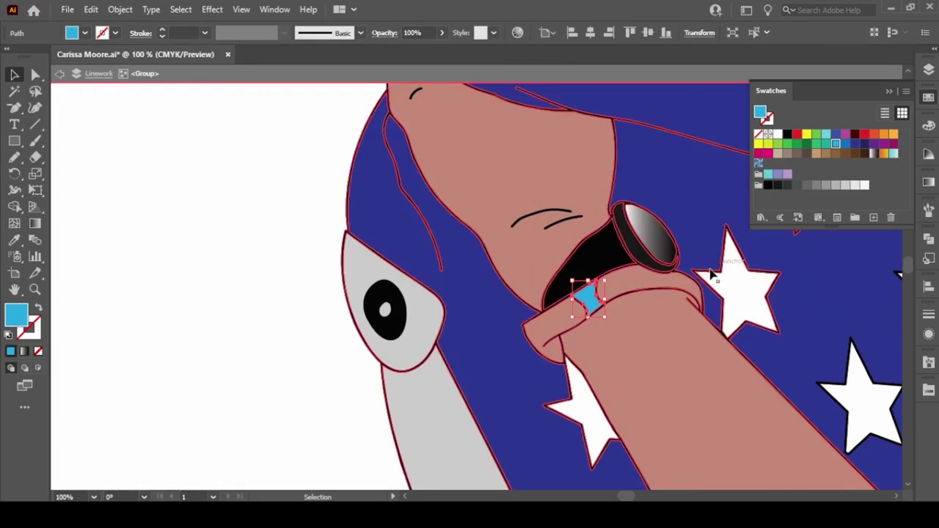
left_click(604, 323)
scroll(619, 329, "up", 5)
scroll(619, 330, "up", 5)
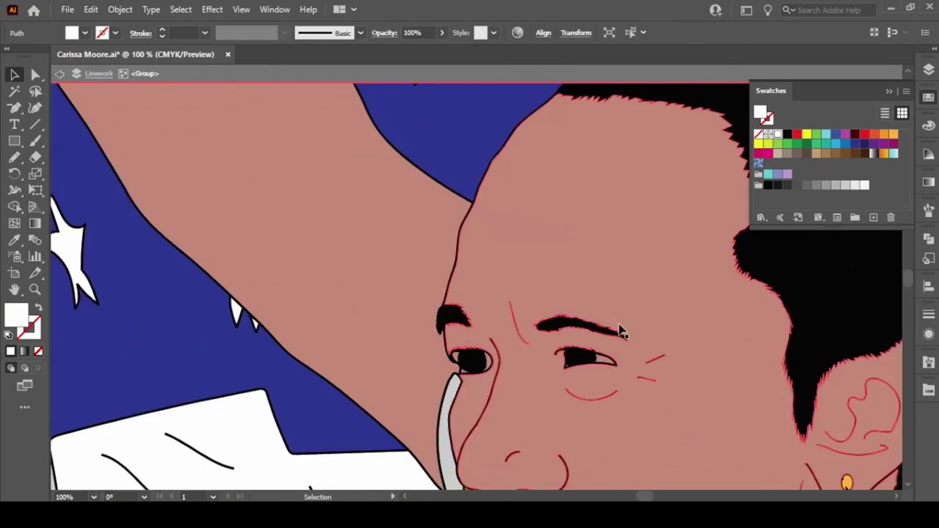
scroll(619, 330, "up", 3)
Fill both eye-white shapes with white.
left_click(626, 263)
key("i")
key("v")
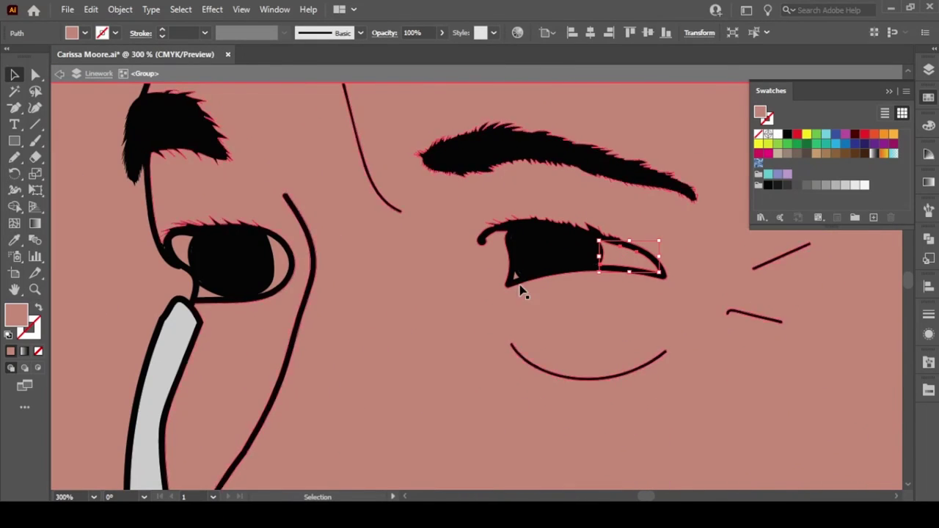
left_click(273, 288, "shift")
left_click(781, 140)
Zoom in and fill the raised-wrist bangles with a gold swatch from the Metal library.
left_click(430, 342)
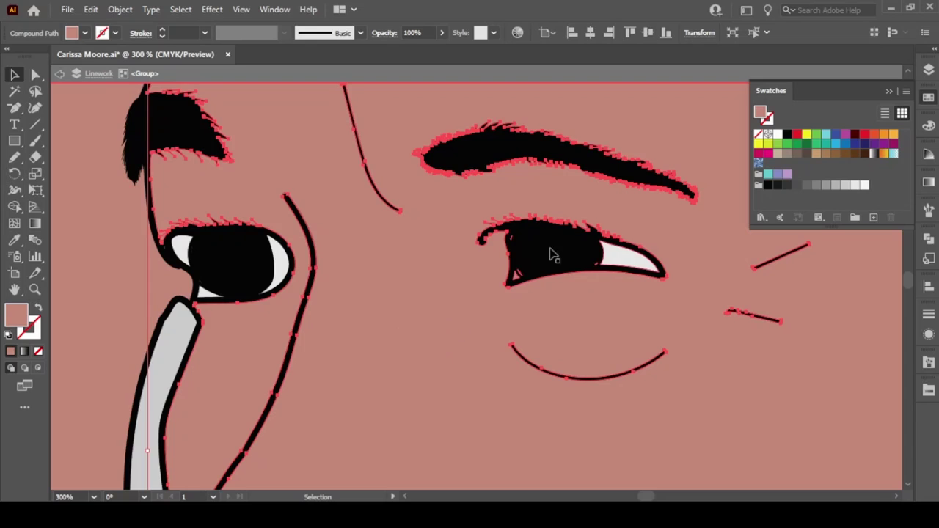
scroll(541, 254, "up", 2)
scroll(541, 254, "up", 2)
scroll(557, 236, "up", 2)
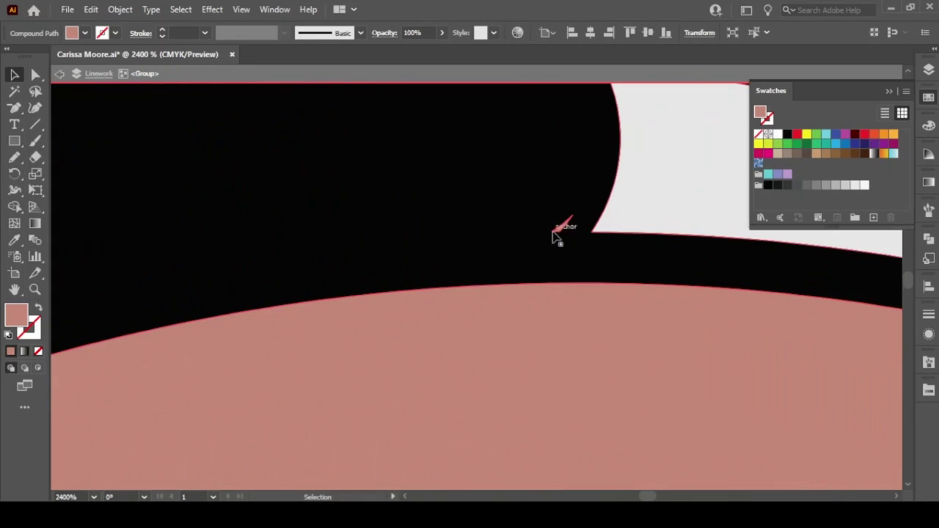
key("ctrl+plus")
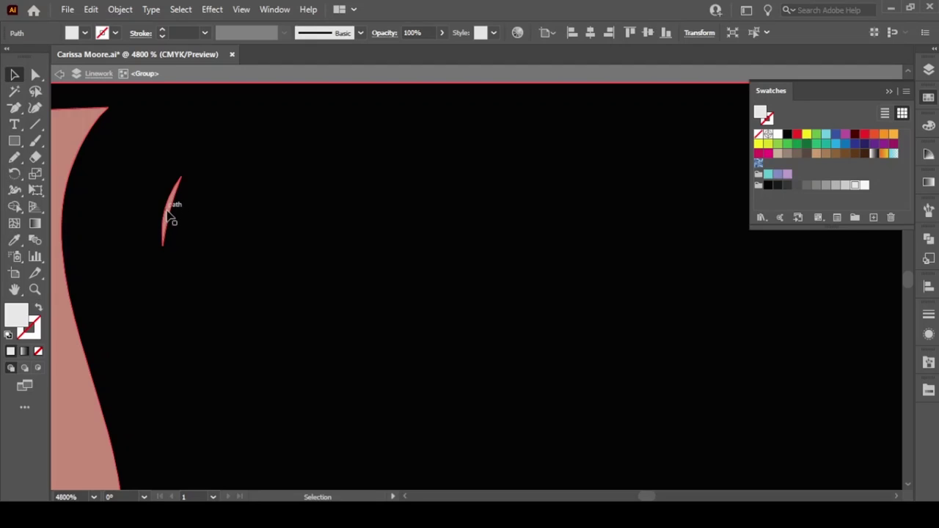
scroll(169, 215, "up", 2)
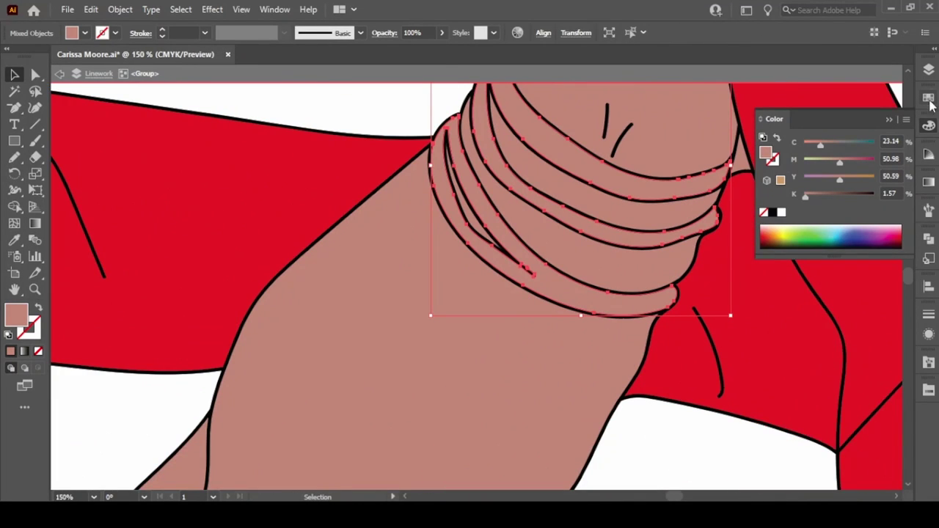
left_click(929, 98)
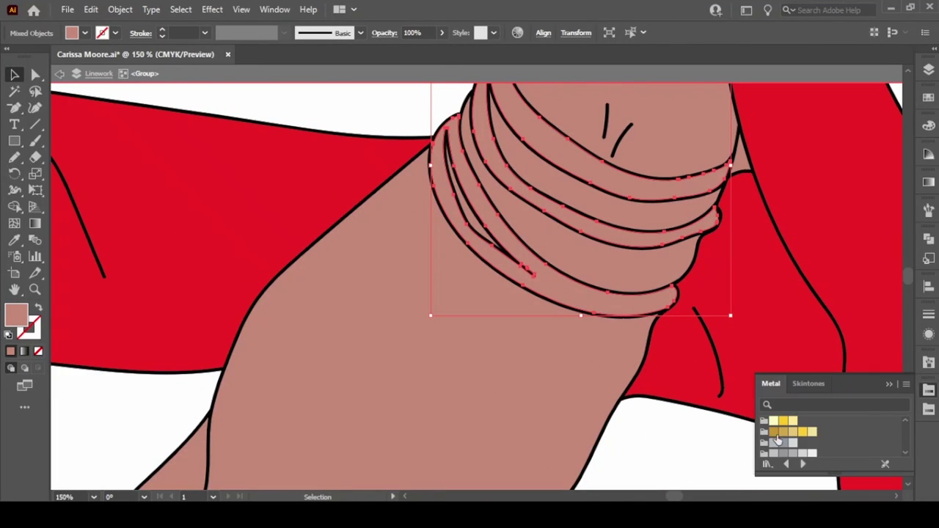
left_click(803, 433)
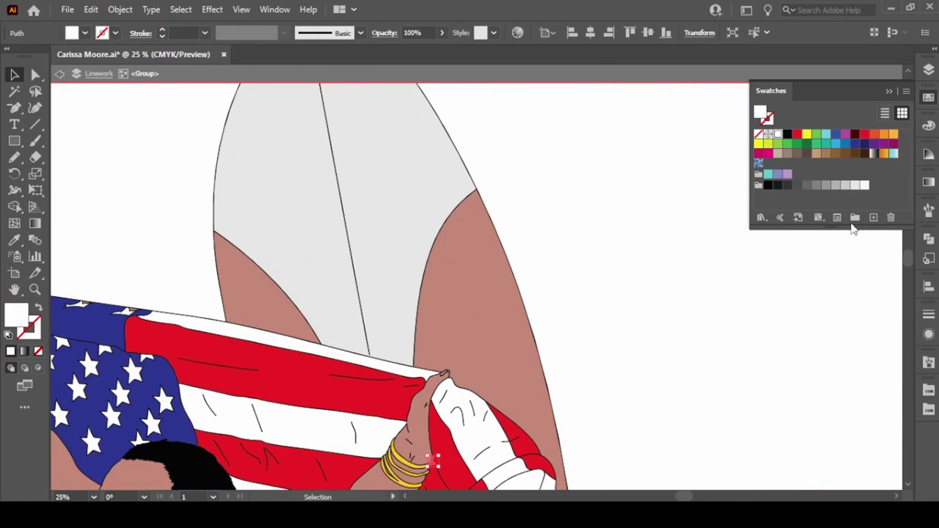
Load the Nature_Foliage pattern library as a floating panel with large thumbnails beside the artwork.
left_click(853, 222)
left_click(809, 385)
left_click_drag(809, 385, 551, 139)
left_click(671, 141)
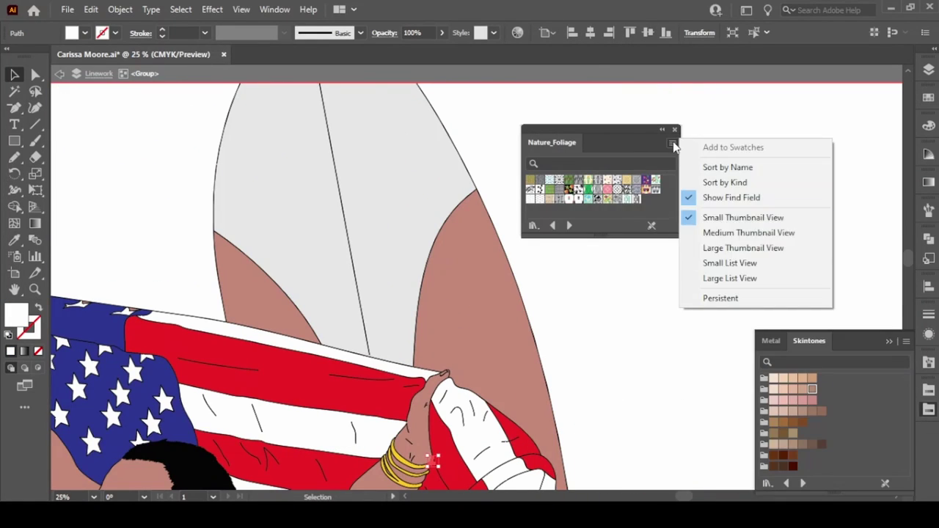
left_click(739, 230)
left_click_drag(667, 237, 667, 354)
left_click_drag(604, 136, 709, 127)
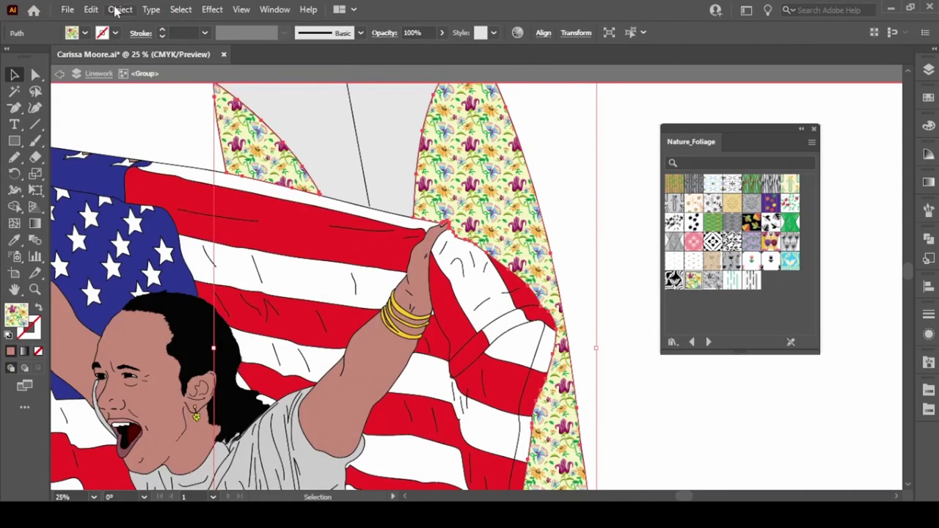
Use Adjust Color Balance to shift the floral pattern's CMYK values toward soft green.
left_click(90, 9)
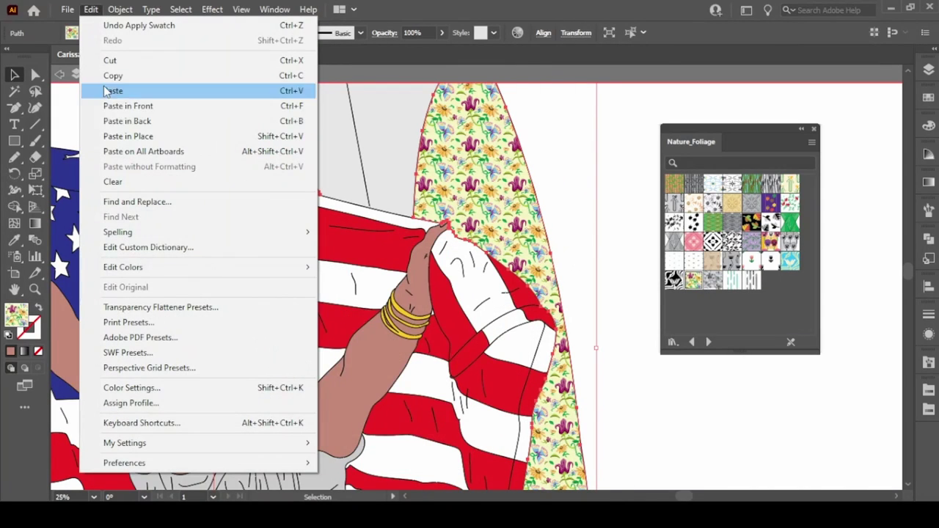
left_click(367, 300)
mouse_move(767, 197)
left_mouse_down()
mouse_move(729, 198)
mouse_move(805, 197)
mouse_move(767, 198)
left_mouse_up()
mouse_move(767, 177)
left_mouse_down()
mouse_move(745, 177)
mouse_move(748, 157)
left_mouse_up()
mouse_move(767, 136)
left_mouse_down()
mouse_move(740, 136)
mouse_move(787, 136)
mouse_move(779, 136)
left_mouse_up()
mouse_move(748, 157)
left_mouse_down()
mouse_move(768, 156)
mouse_move(791, 177)
mouse_move(720, 156)
left_mouse_up()
left_click_drag(790, 177, 769, 177)
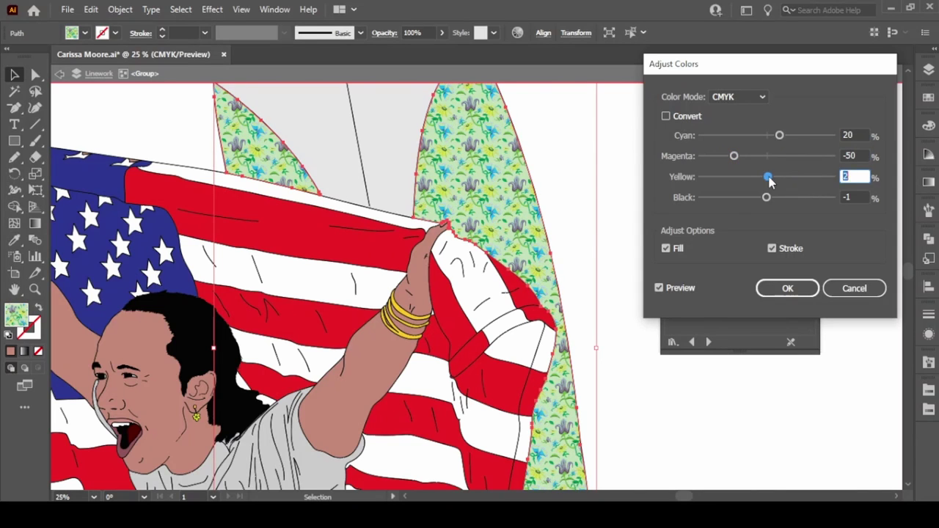
mouse_move(779, 136)
left_mouse_down()
mouse_move(770, 136)
mouse_move(794, 135)
left_mouse_up()
left_click_drag(765, 177, 788, 177)
left_click_drag(731, 156, 777, 156)
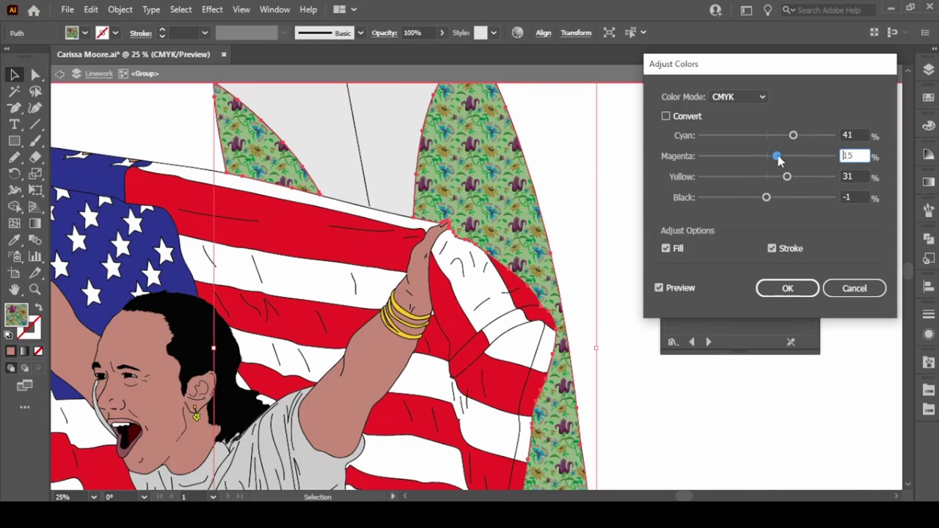
mouse_move(766, 197)
left_mouse_down()
mouse_move(780, 198)
mouse_move(713, 197)
left_mouse_up()
key("alt+Tab")
key("alt+Tab")
left_click(787, 288)
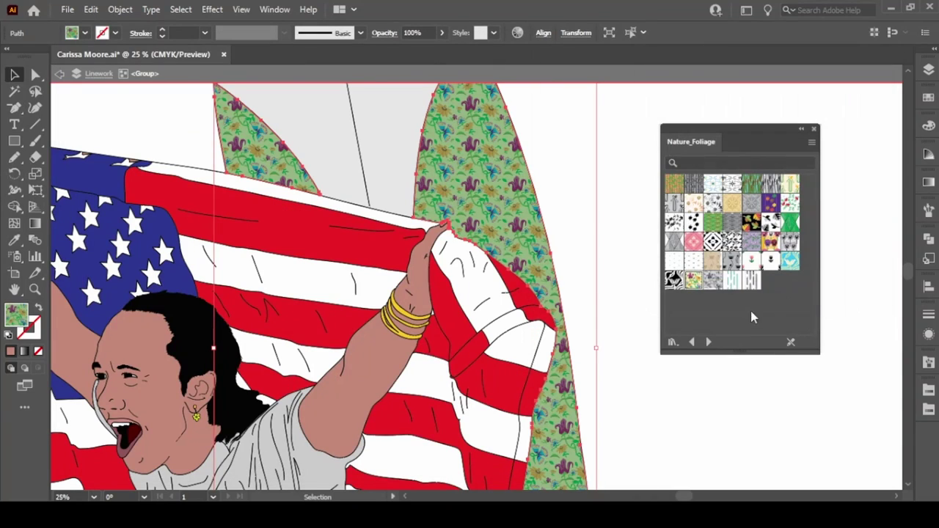
Close the pattern library, deselect, and rename the flat colour layer to 'Color'.
left_click(817, 130)
left_click(717, 197)
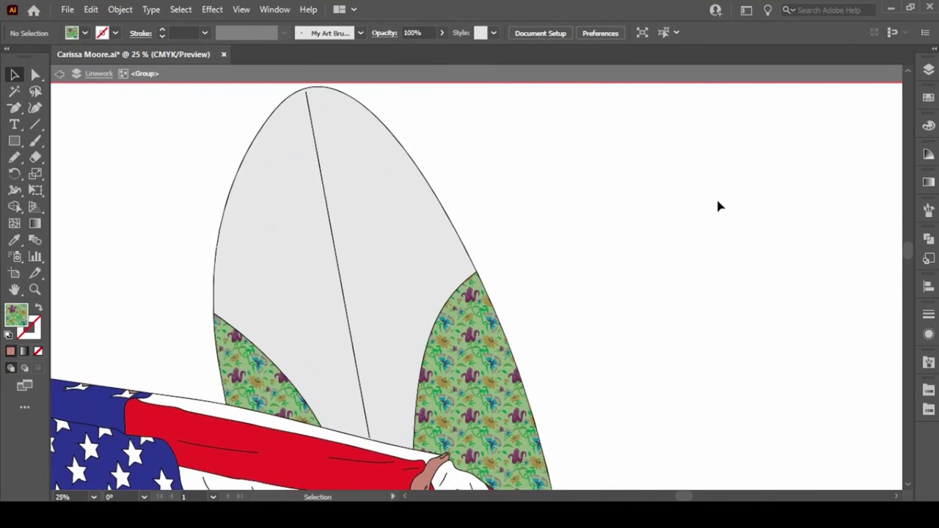
key("ctrl+minus")
key("Escape")
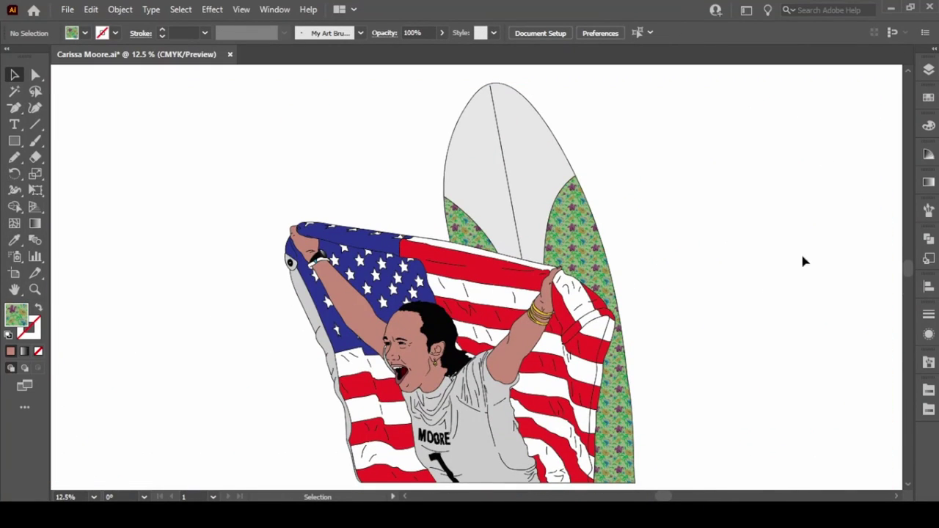
left_click(929, 69)
double_click(807, 99)
type("Color")
key("Return")
Duplicate the Color layer as 'Color no Skin' and isolate its group to remove the skin fills.
left_click_drag(878, 482, 873, 481)
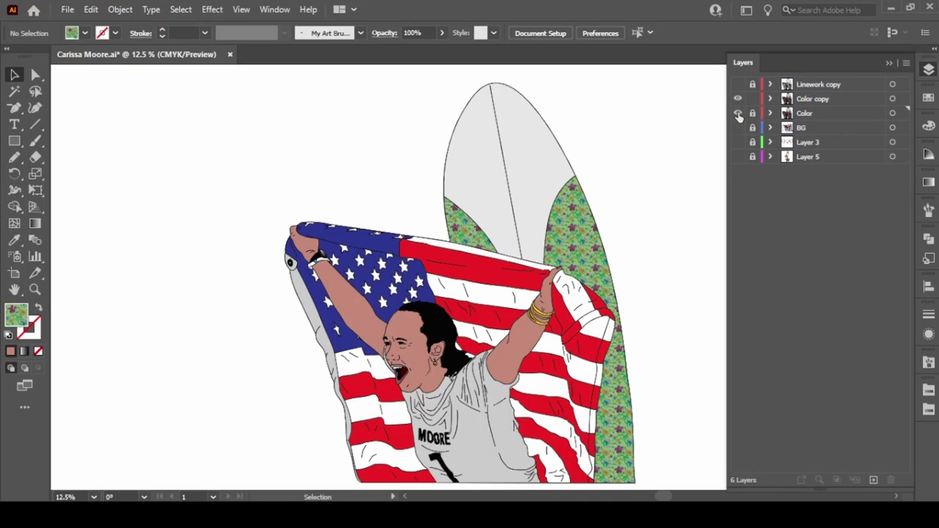
double_click(817, 98)
type("no Skin")
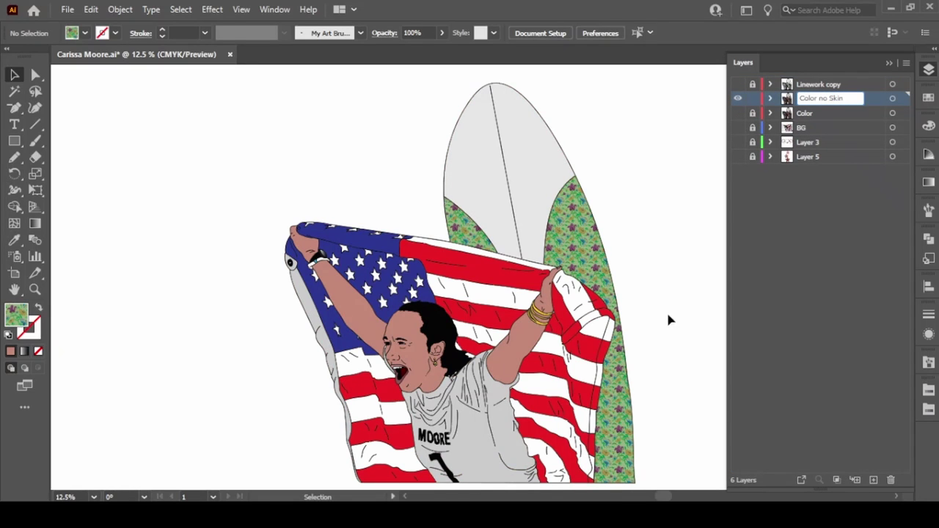
key("ctrl+plus")
right_click(565, 368)
left_click(595, 224)
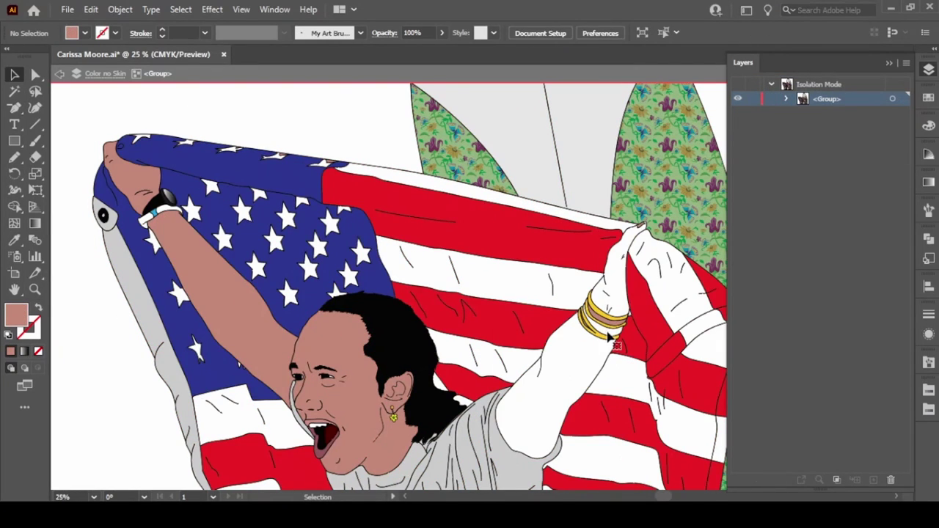
scroll(608, 337, "up", 5)
scroll(541, 256, "down", 3)
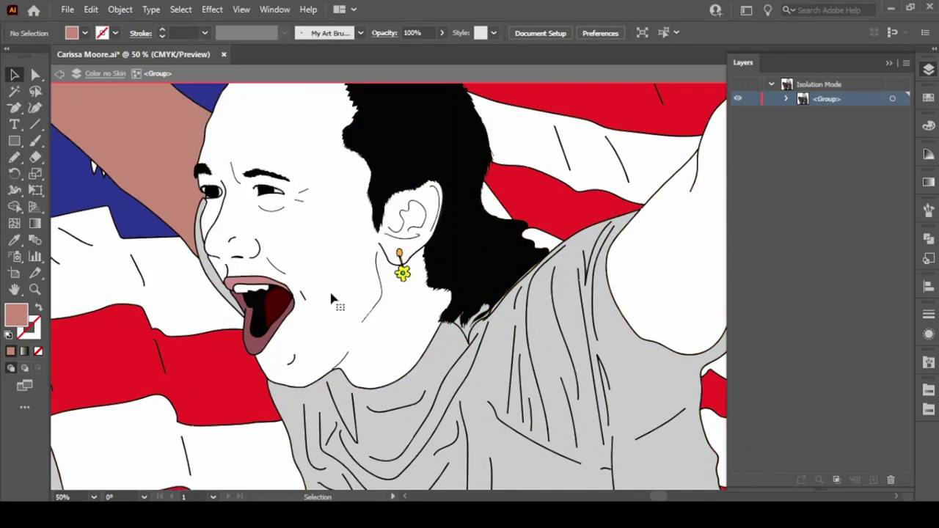
scroll(360, 289, "up", 5)
scroll(138, 237, "left", 3)
scroll(139, 237, "down", 2)
key("Escape")
key("Escape")
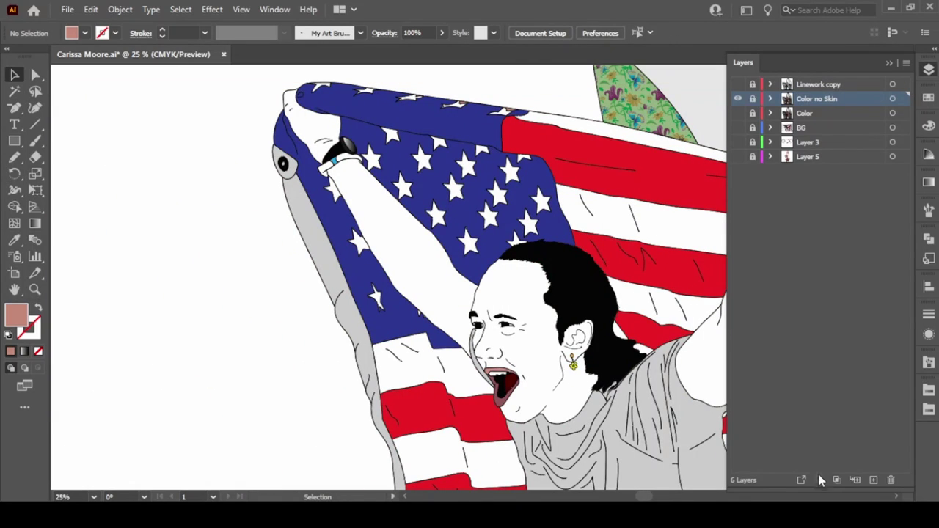
Add a new 'Shadow Skin' layer positioned below Color no Skin.
left_click(873, 480)
double_click(810, 98)
type("Shadow Skin")
left_click_drag(815, 98, 815, 121)
Set up the Pencil tool with a near-black shadow fill sampled by the Eyedropper.
left_click(738, 128)
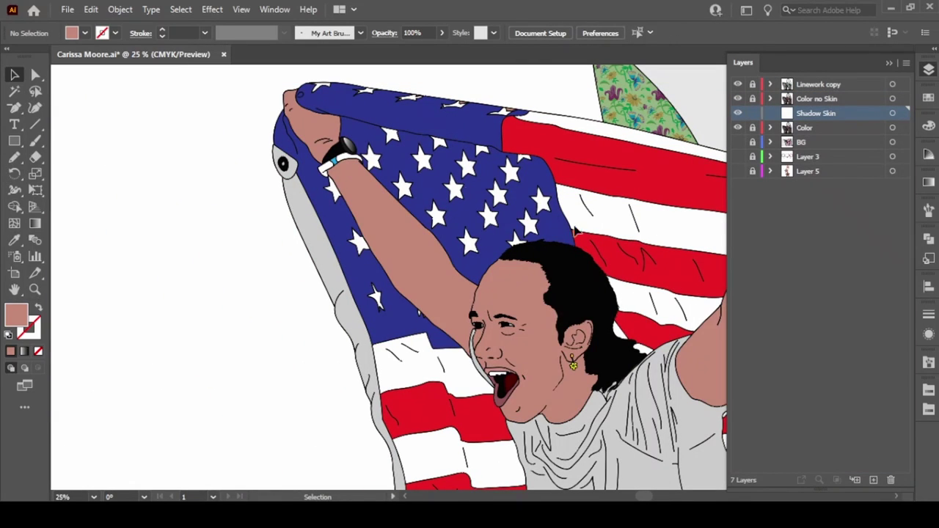
left_click(15, 157)
double_click(16, 314)
left_click(850, 217)
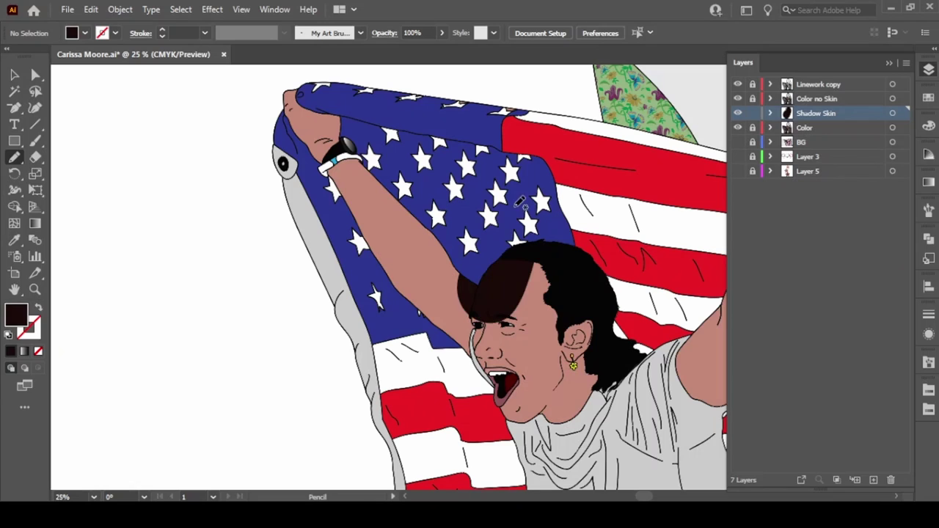
left_click_drag(518, 260, 529, 265)
key("ctrl+z")
left_click(737, 171)
scroll(547, 264, "right", 5)
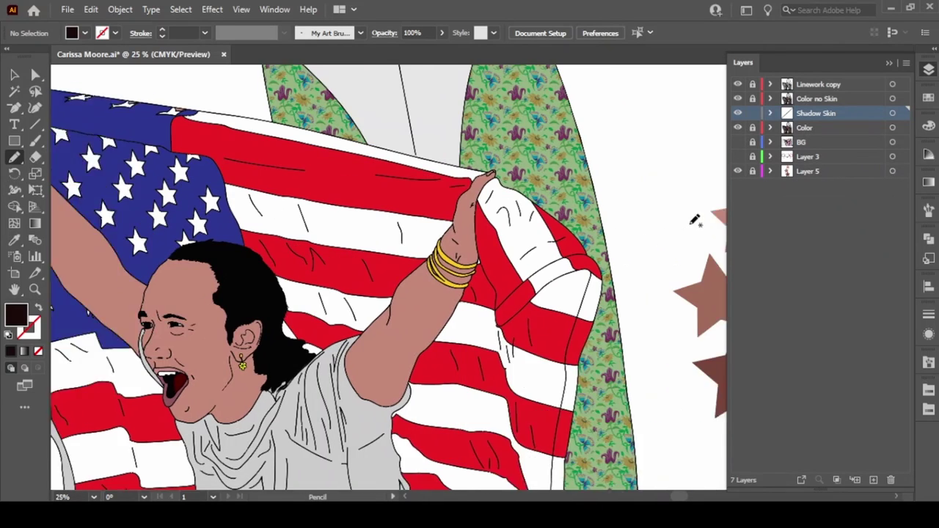
key("i")
left_click(653, 374)
scroll(655, 221, "left", 3)
left_click(242, 199)
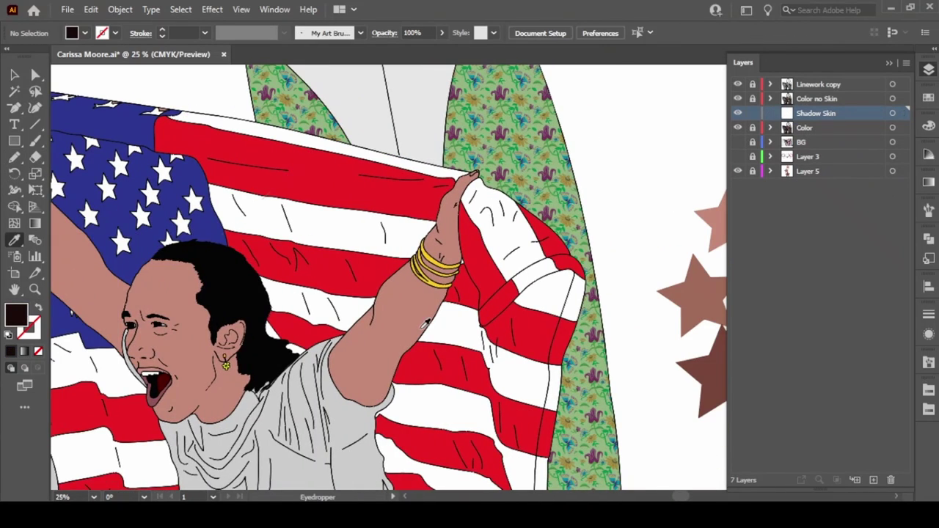
scroll(440, 279, "left", 5)
key("n")
Hide the Color layer and draw face shadows under the jaw, on the nose, cheek and between the eyebrows.
left_click(739, 128)
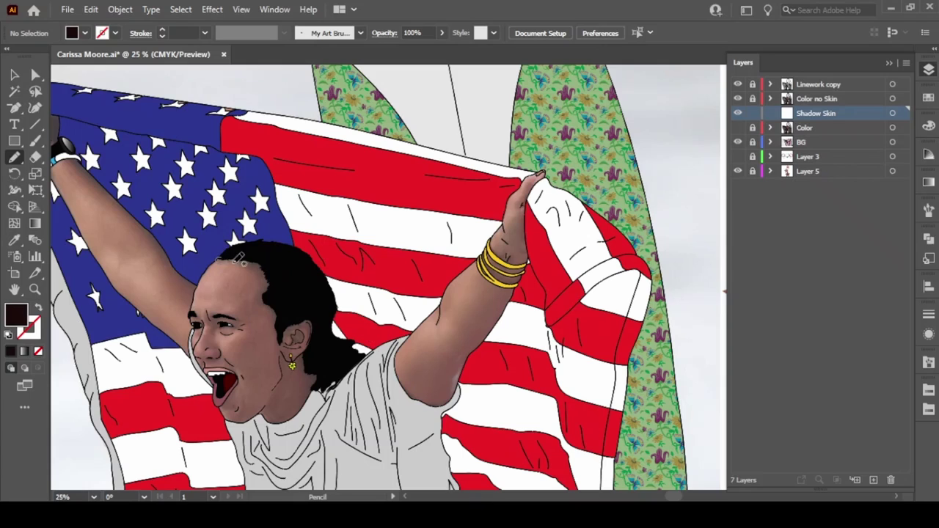
left_click_drag(281, 263, 279, 261)
scroll(609, 315, "right", 5)
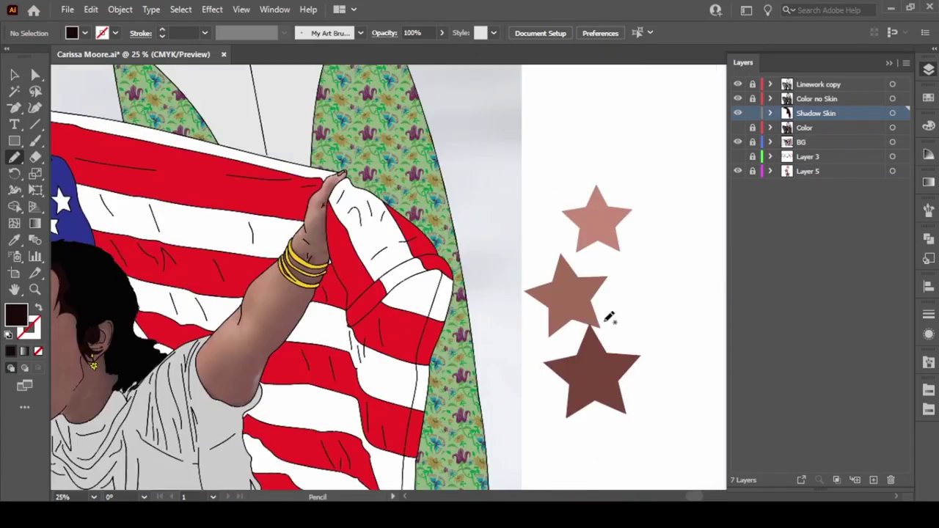
scroll(609, 314, "left", 5)
left_click_drag(298, 413, 255, 388)
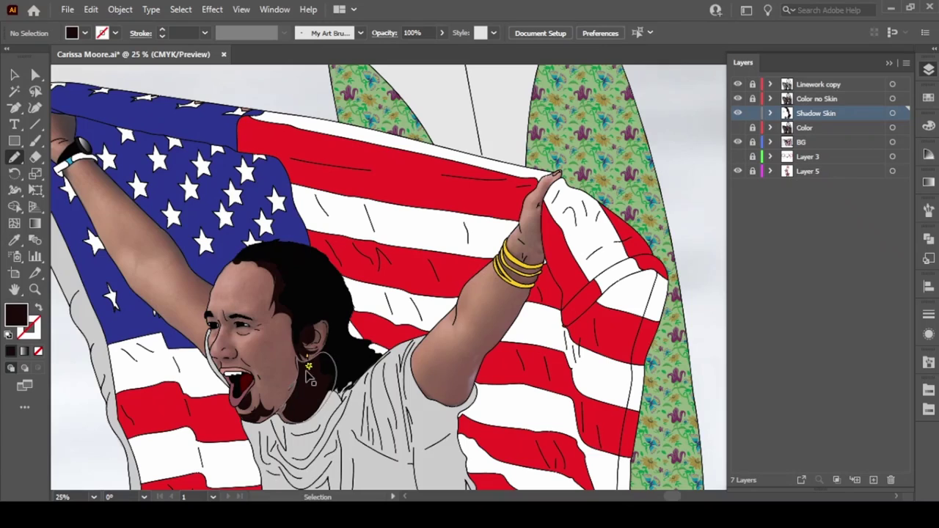
scroll(209, 374, "up", 3)
left_click_drag(292, 323, 301, 334)
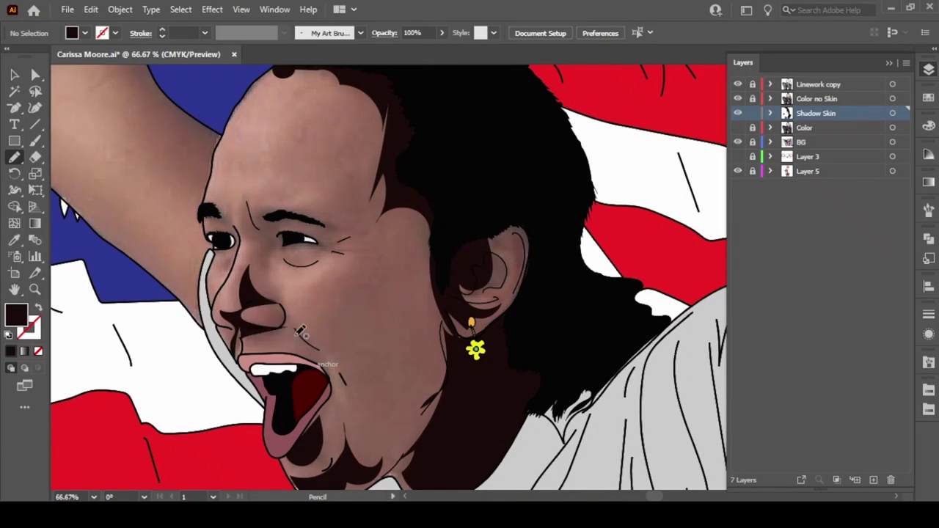
left_click_drag(256, 298, 253, 302)
left_click_drag(248, 206, 278, 239)
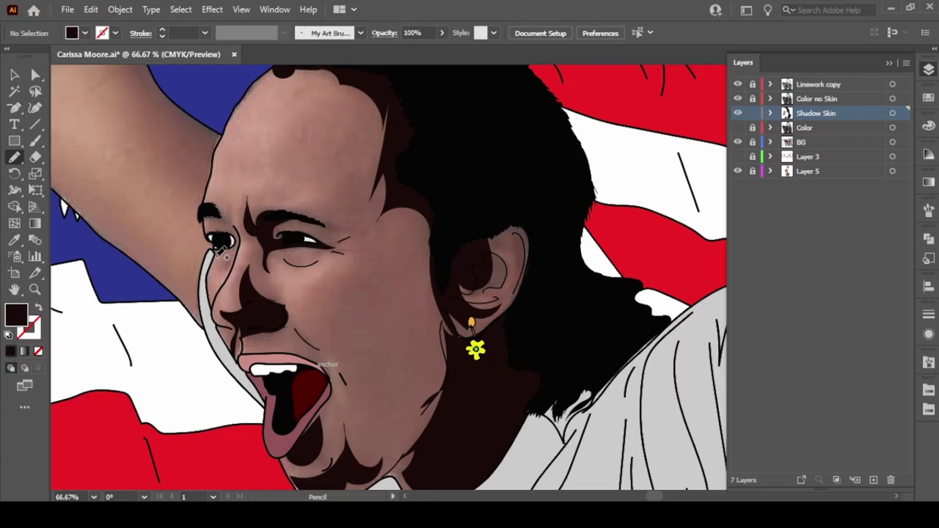
Draw shadow shapes on the raised arm's armpit, upper arm and forearm near the watch.
scroll(457, 233, "down", 3)
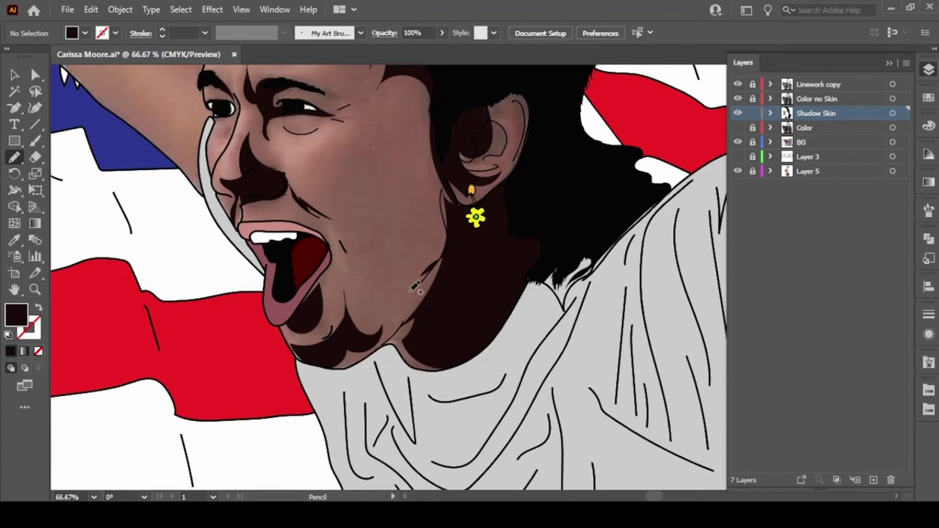
scroll(367, 440, "up", 5)
scroll(367, 440, "left", 3)
left_click_drag(303, 312, 404, 418)
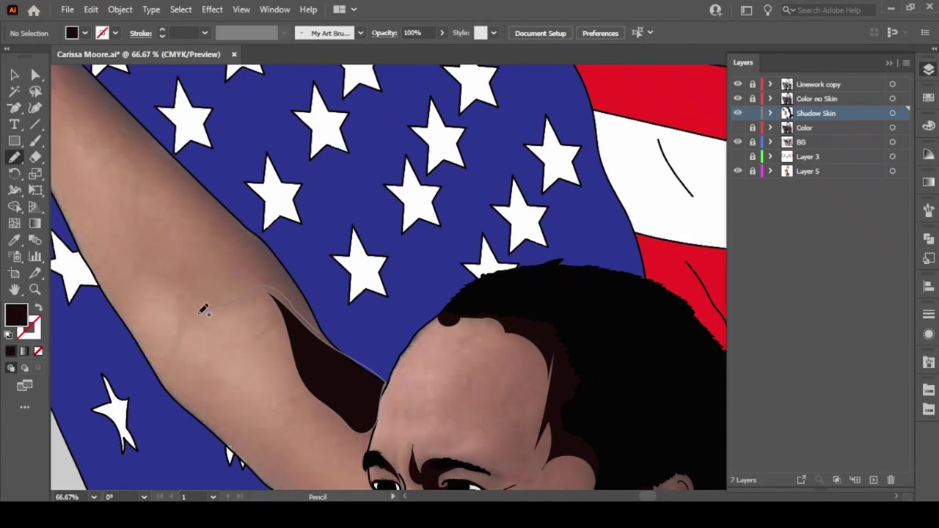
left_click_drag(211, 187, 355, 355)
scroll(307, 389, "right", 3)
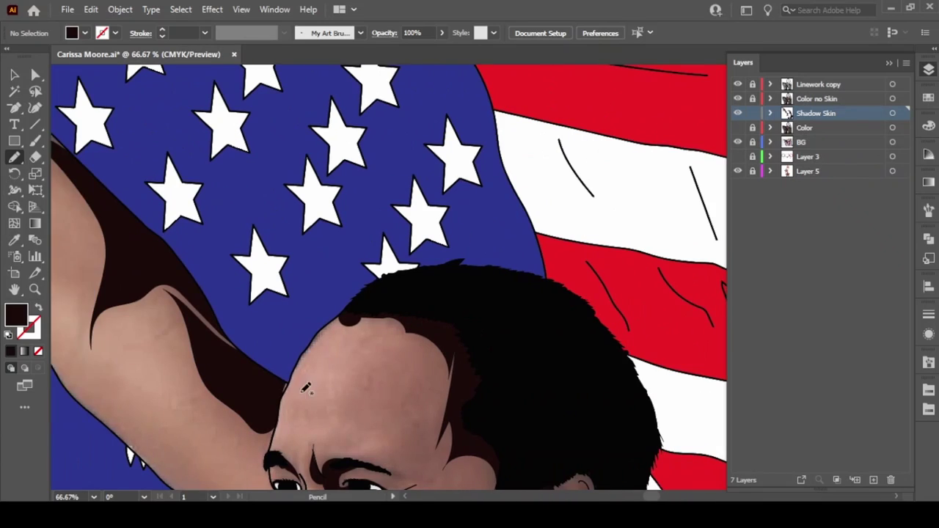
scroll(283, 380, "left", 5)
scroll(416, 294, "up", 5)
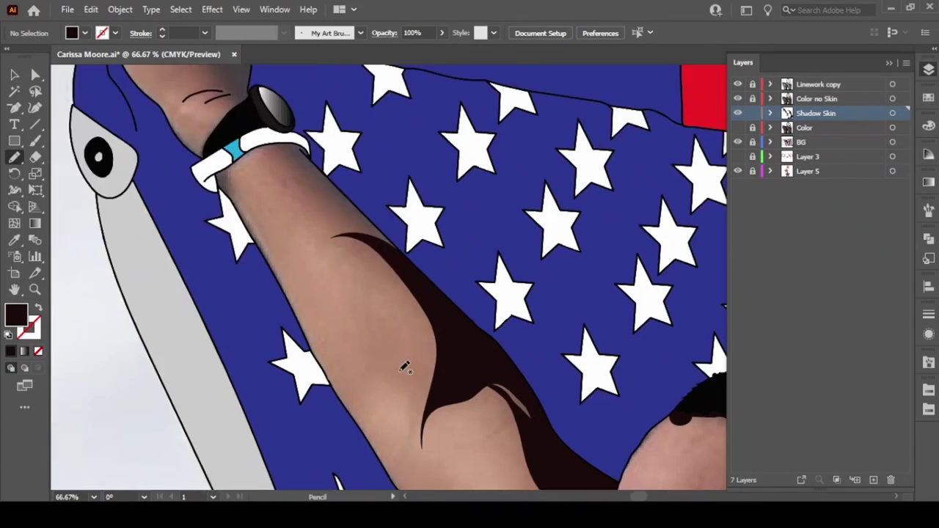
left_click_drag(245, 276, 208, 225)
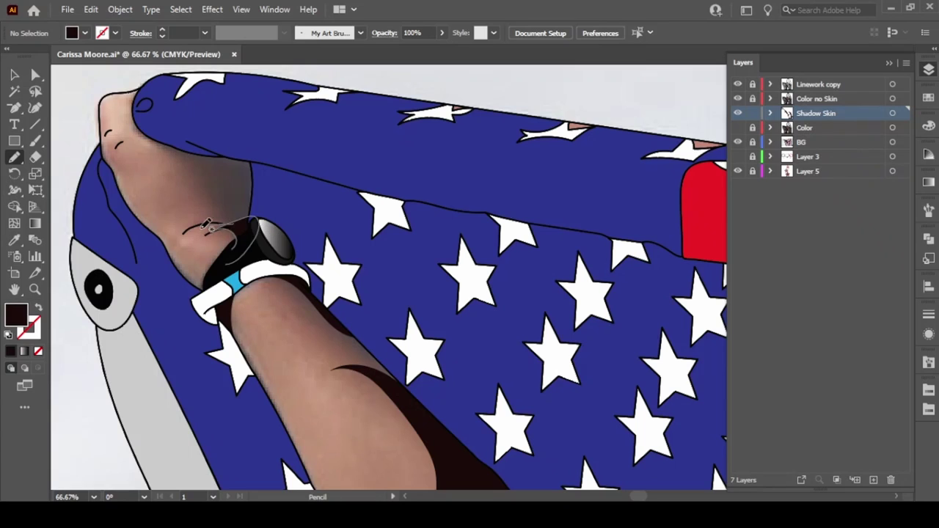
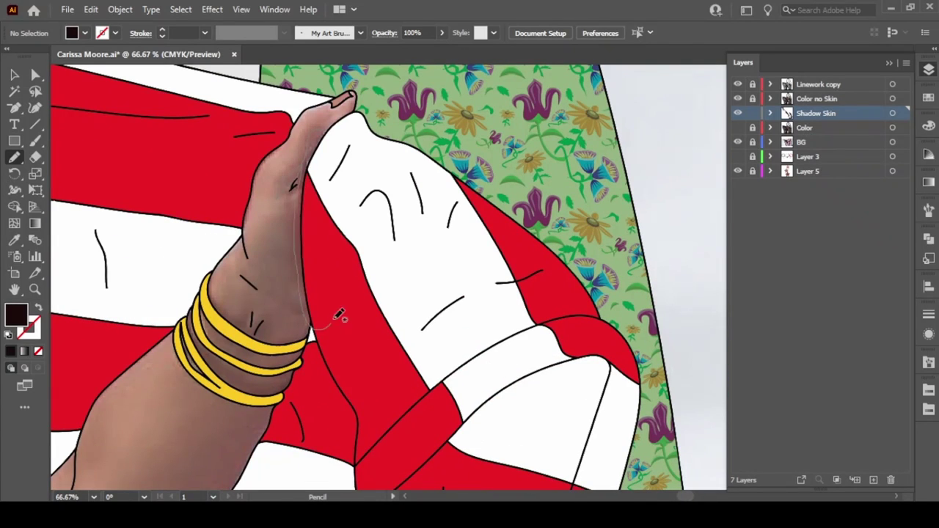
Draw dark shadow strokes along the thumb, the bangles and the raised arm's edges.
left_click_drag(339, 316, 330, 320)
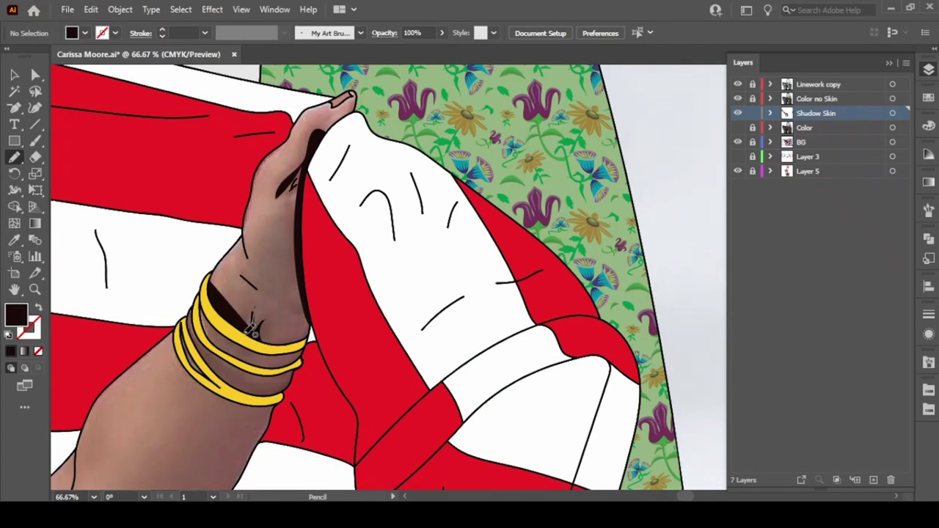
left_click_drag(253, 324, 252, 326)
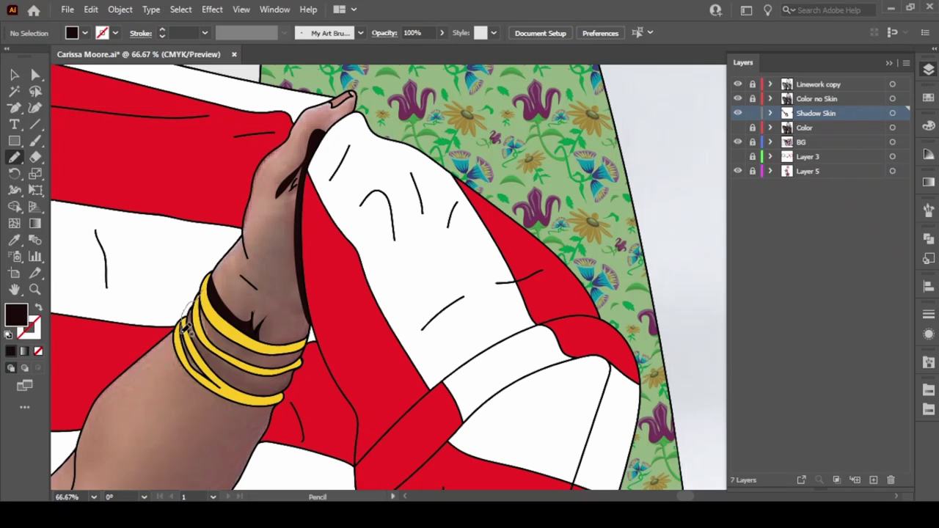
left_click_drag(188, 326, 301, 335)
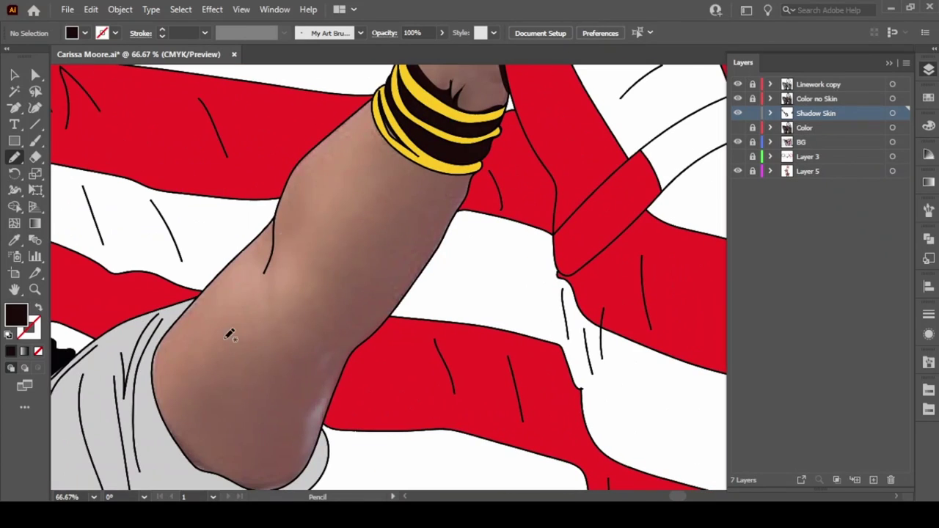
left_click_drag(322, 151, 321, 152)
mouse_move(332, 318)
left_mouse_down()
mouse_move(478, 182)
mouse_move(269, 440)
left_mouse_up()
mouse_move(441, 250)
left_mouse_down()
mouse_move(315, 382)
mouse_move(305, 431)
left_mouse_up()
Replace a misplaced shadow stroke with another dark stroke across the forearm.
scroll(305, 433, "down", 3)
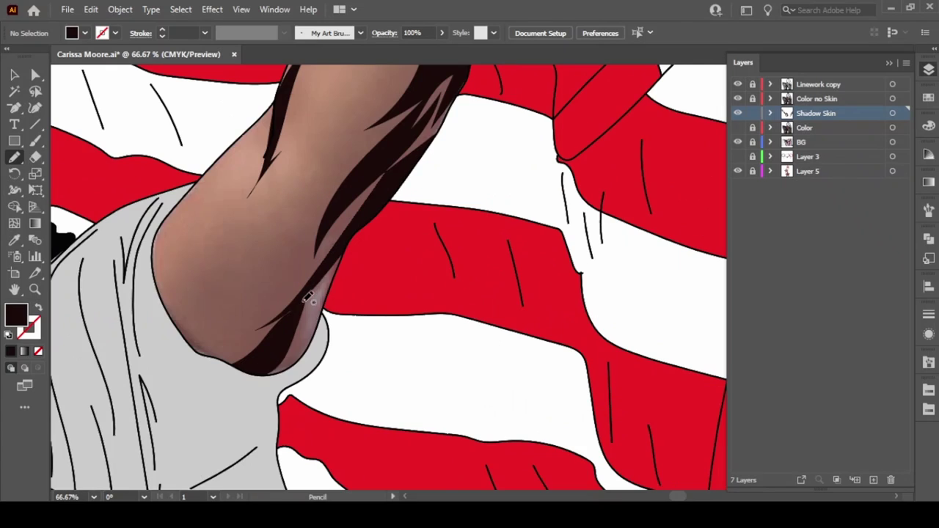
left_click_drag(310, 310, 178, 315)
key("ctrl+z")
mouse_move(154, 242)
left_mouse_down()
mouse_move(277, 373)
mouse_move(332, 271)
left_mouse_up()
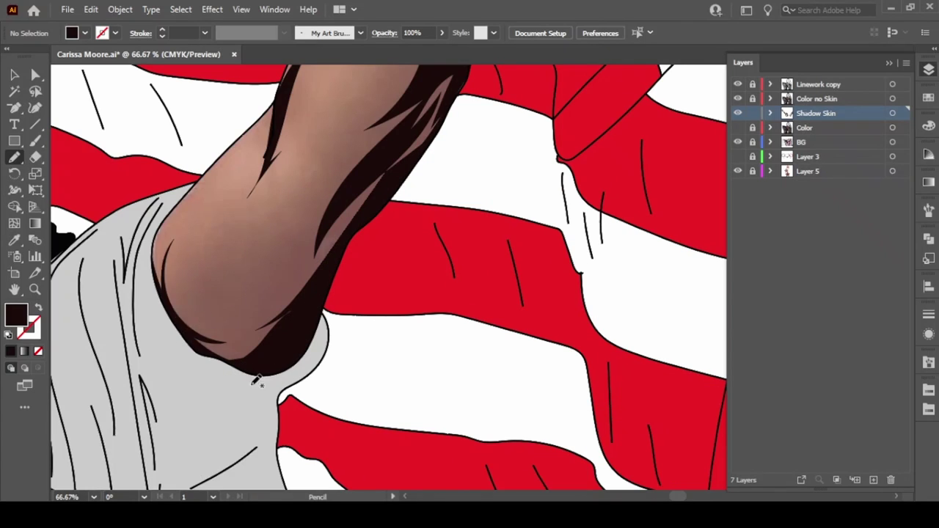
Zoom in and set the fill to the dark-brown colour sampled from the star.
scroll(367, 279, "left", 5)
scroll(367, 279, "right", 5)
scroll(758, 162, "down", 4)
key("ctrl+plus")
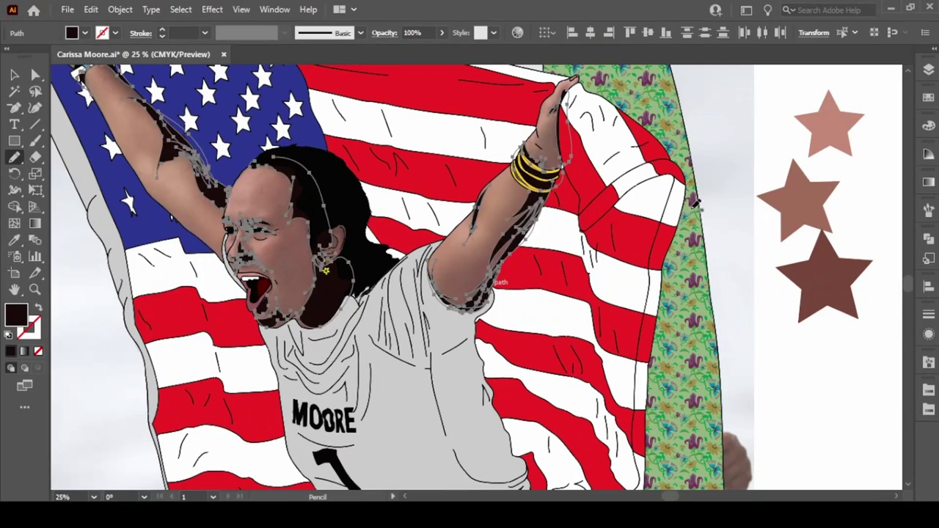
left_click(836, 279)
left_click(792, 370)
Draw brown shading strokes along the fingertip, finger and forearm with the Pencil.
left_click(929, 69)
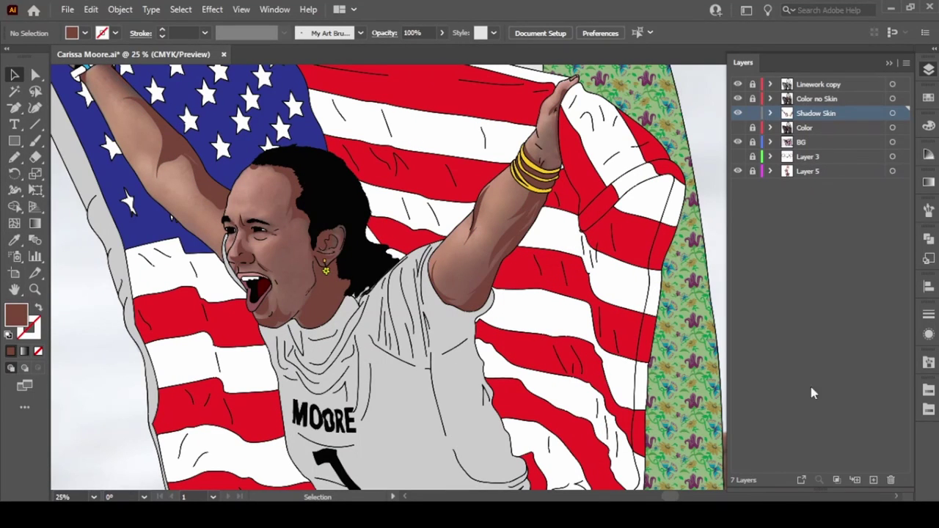
scroll(650, 314, "right", 5)
scroll(650, 315, "left", 5)
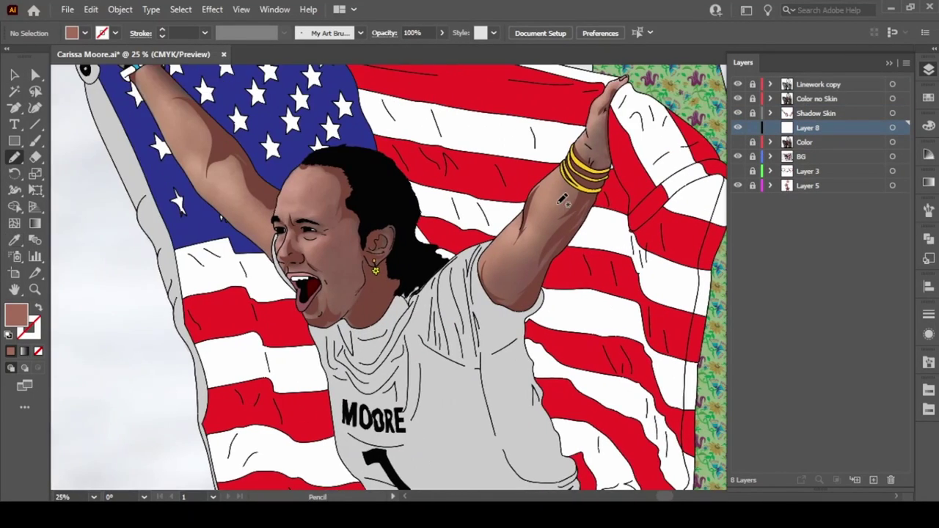
key("n")
scroll(558, 200, "up", 3)
left_click_drag(581, 71, 555, 109)
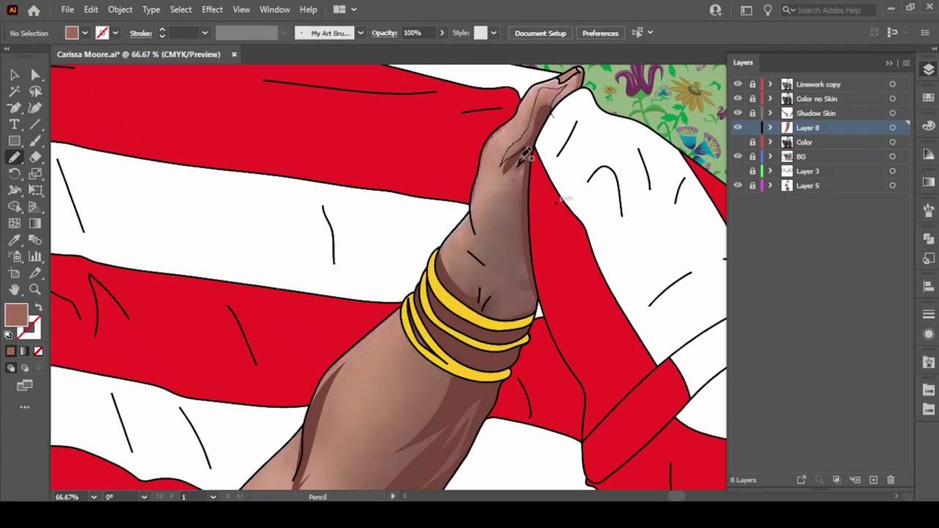
mouse_move(525, 154)
left_mouse_down()
mouse_move(514, 213)
mouse_move(525, 269)
mouse_move(501, 303)
left_mouse_up()
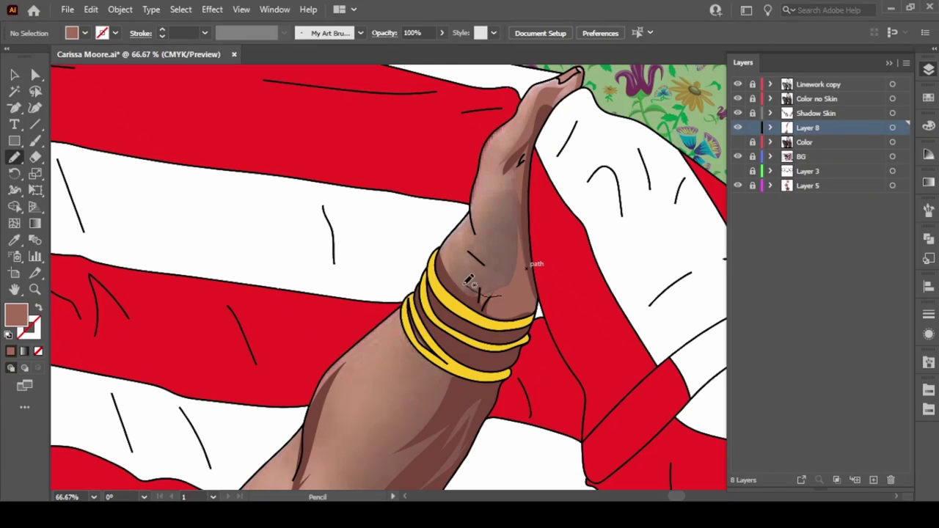
Shade the upper forearm and around the elbow's lower and left edges in brown.
scroll(440, 235, "down", 5)
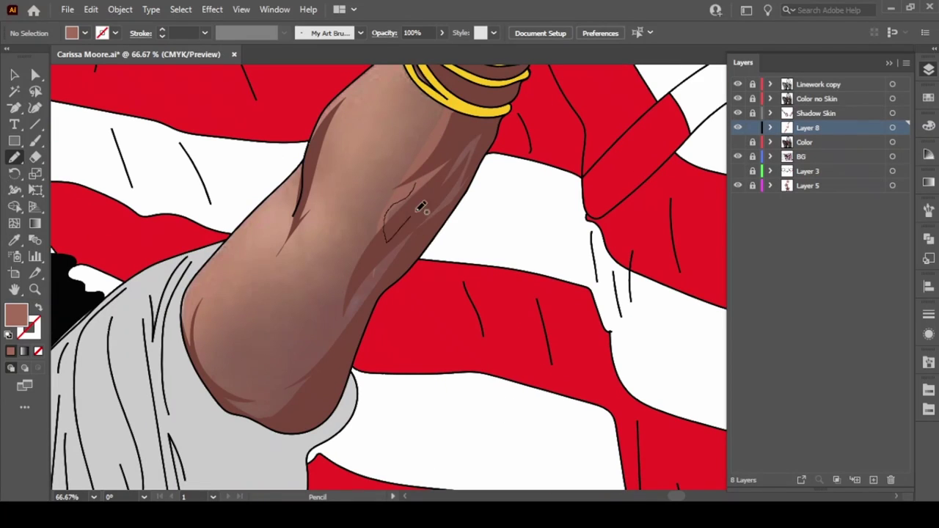
left_click_drag(422, 208, 411, 189)
left_click_drag(477, 136, 371, 303)
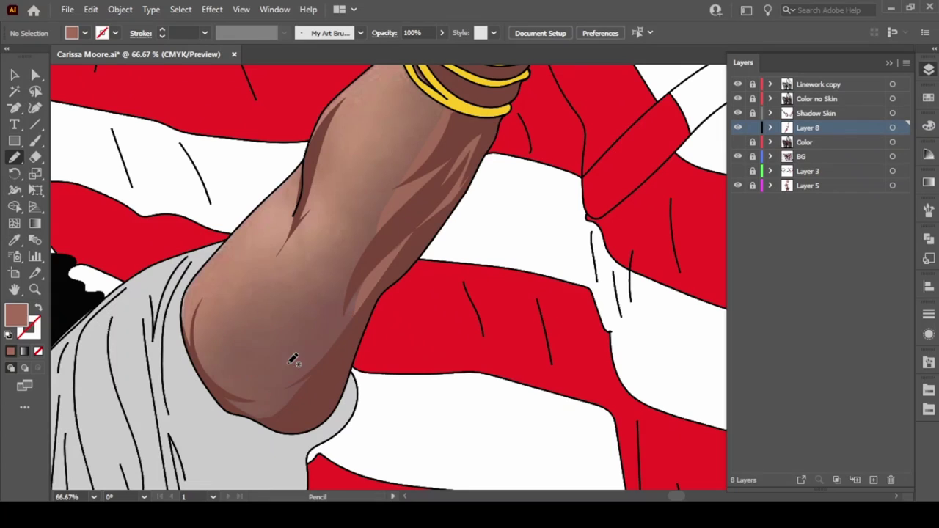
left_click_drag(316, 367, 216, 396)
left_click_drag(323, 352, 220, 400)
left_click_drag(209, 262, 262, 424)
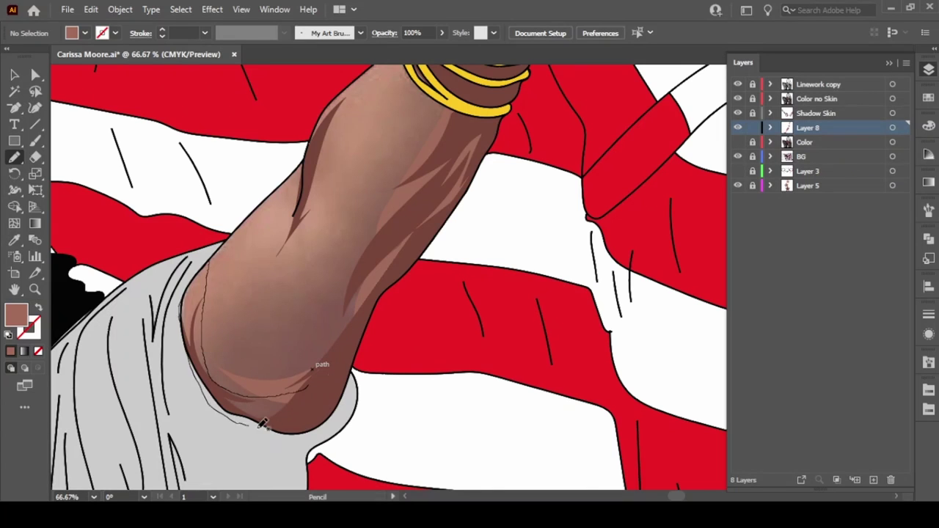
Add brown shading on the forearm near the wrist, above the watch.
scroll(330, 214, "up", 10)
left_click_drag(106, 110, 129, 134)
left_click_drag(198, 182, 157, 165)
left_click_drag(147, 110, 185, 183)
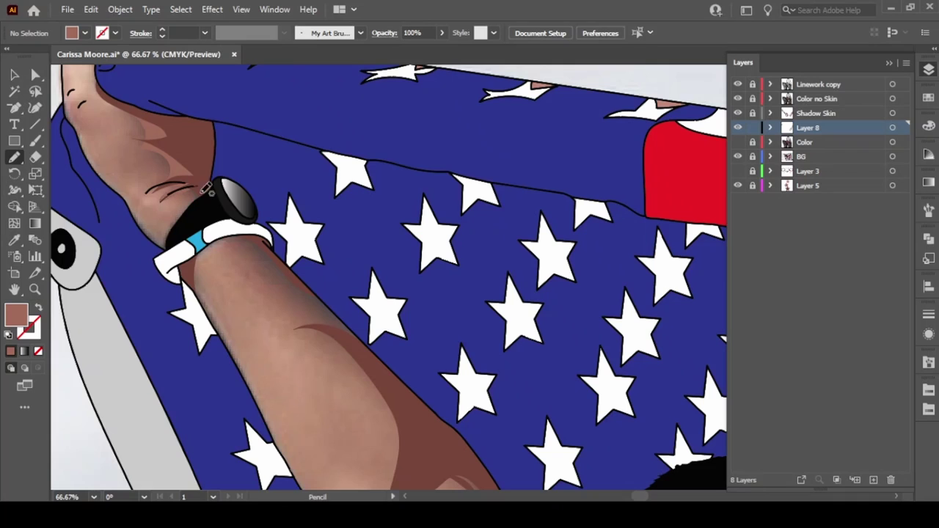
scroll(176, 250, "up", 5)
scroll(220, 249, "down", 1)
scroll(294, 248, "down", 10)
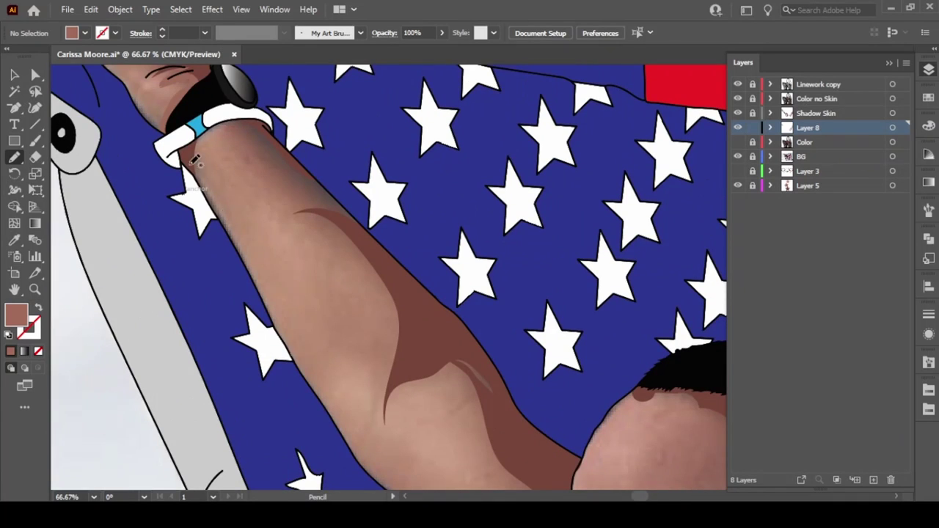
Add brown shading strokes on the arm, near the armpit and along the ear's top rim.
left_click_drag(325, 210, 397, 323)
left_click_drag(425, 371, 506, 462)
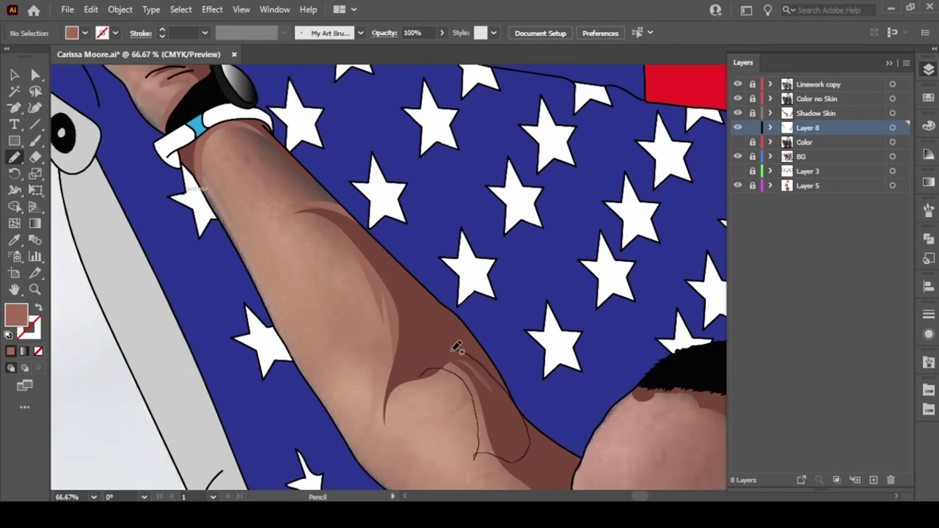
scroll(567, 247, "down", 5)
left_click_drag(549, 365, 575, 340)
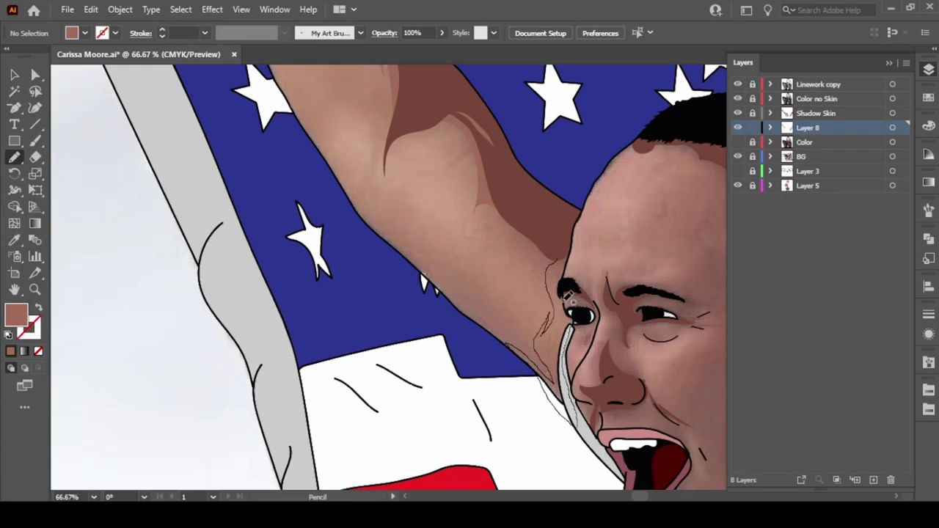
scroll(565, 294, "right", 10)
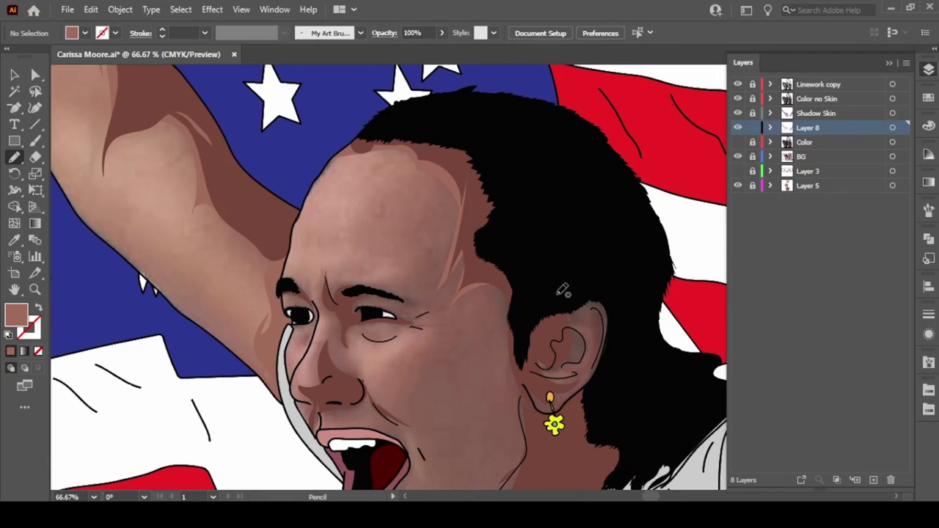
left_click_drag(561, 291, 530, 361)
Add a new empty Layer 9 below Layer 8.
scroll(518, 323, "down", 5)
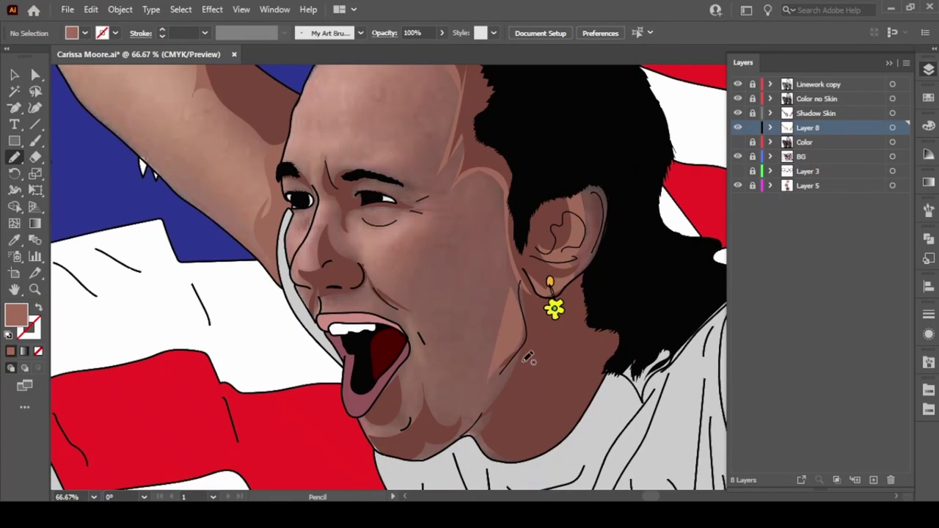
scroll(497, 415, "down", 6)
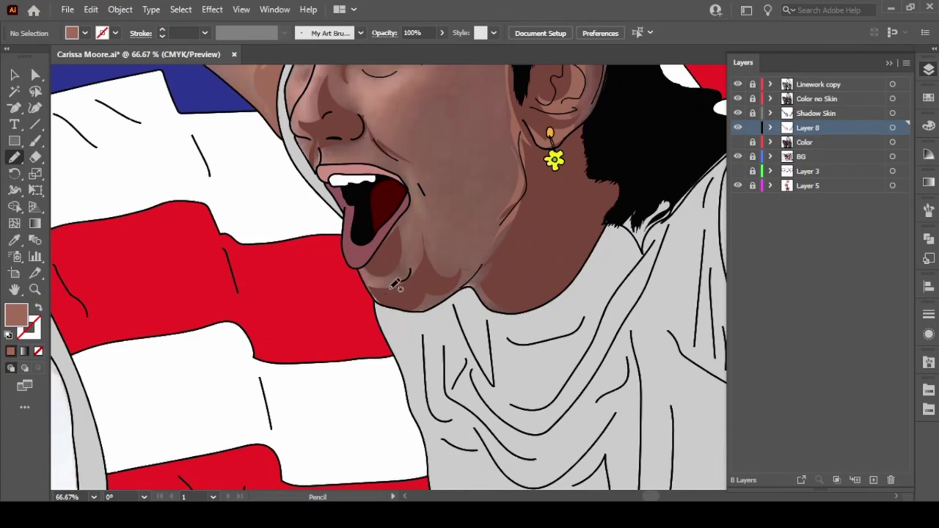
scroll(375, 337, "up", 5)
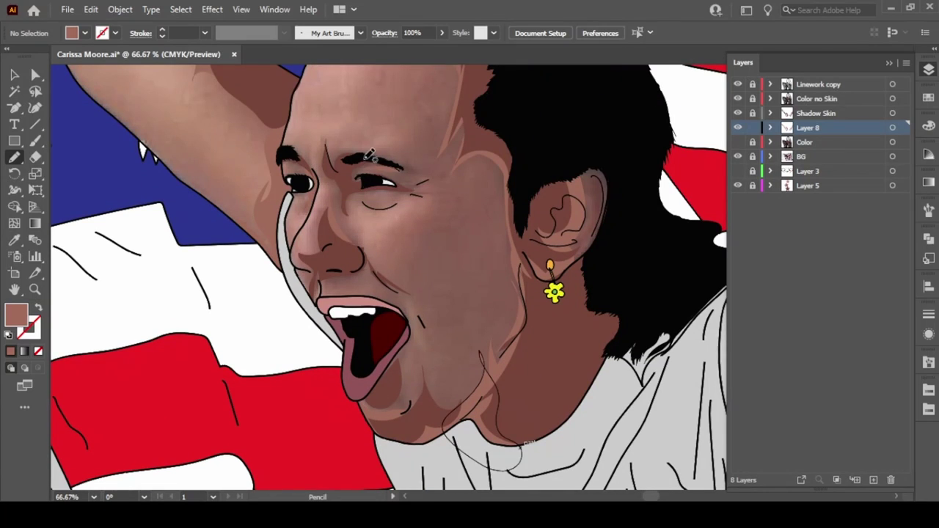
key("ctrl")
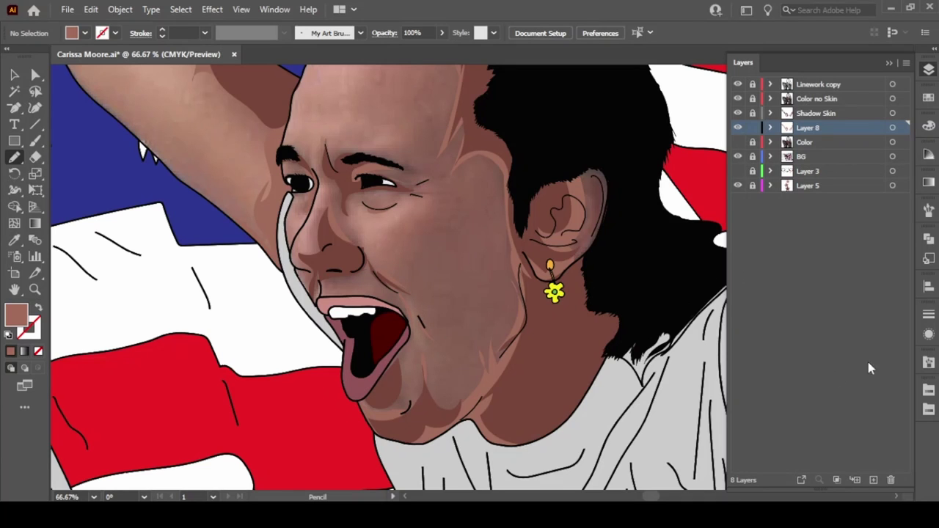
left_click(874, 480)
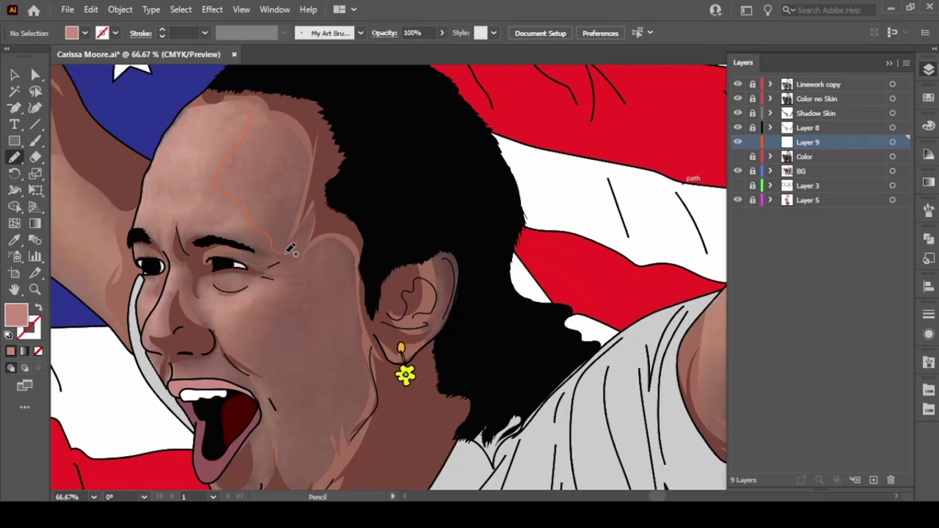
Draw light highlight shapes on the forehead and around the ear, comparing with the Color layer hidden.
left_click_drag(290, 249, 319, 213)
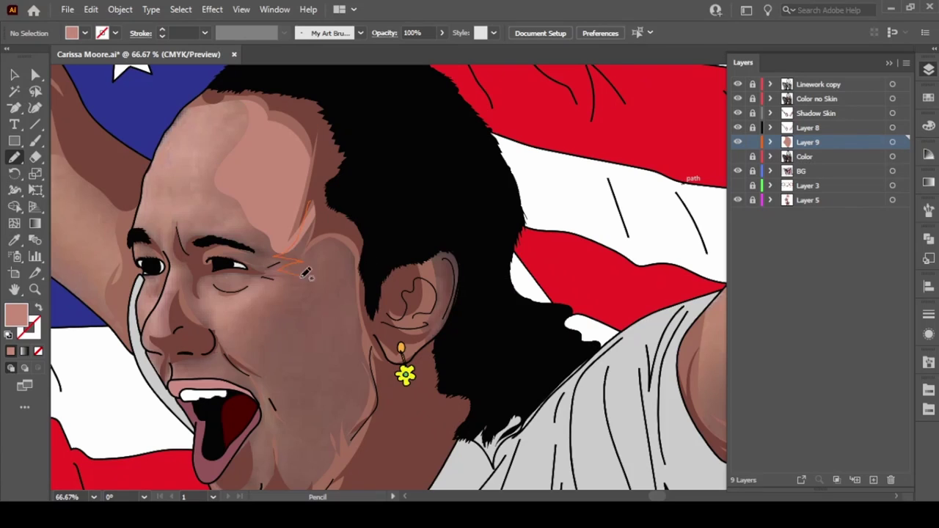
mouse_move(433, 253)
left_mouse_down()
mouse_move(402, 322)
mouse_move(447, 401)
left_mouse_up()
left_click(738, 156)
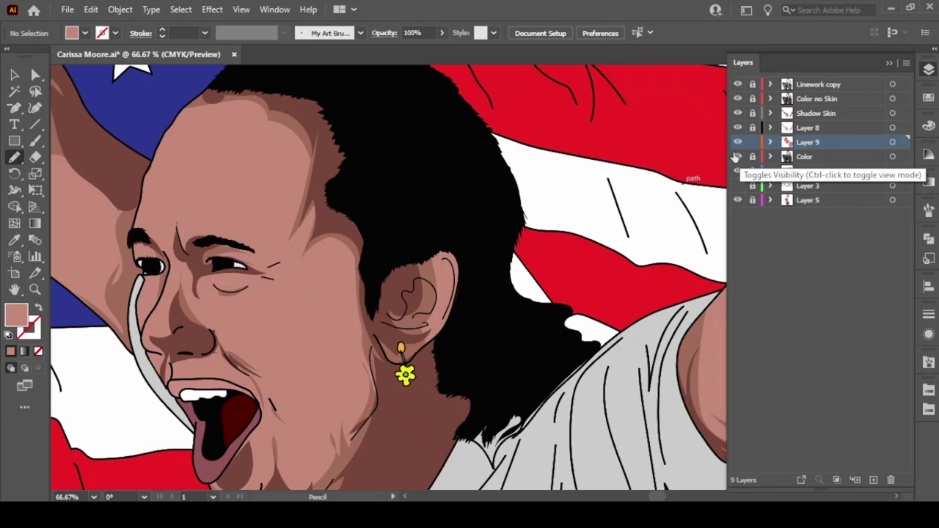
left_click(739, 157)
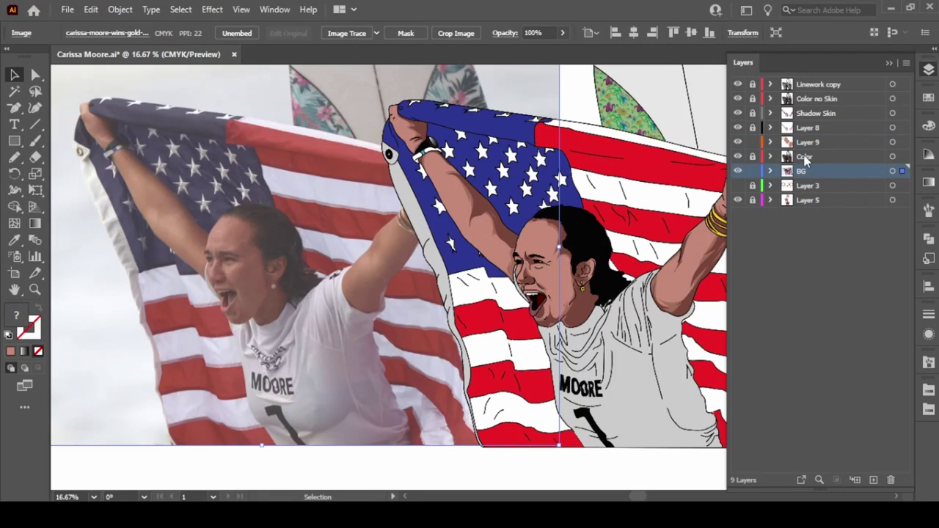
Make Layer 8 active with the Pencil ready and deselect the face shading path.
left_click(814, 128)
scroll(455, 297, "up", 2)
scroll(455, 297, "right", 2)
key("n")
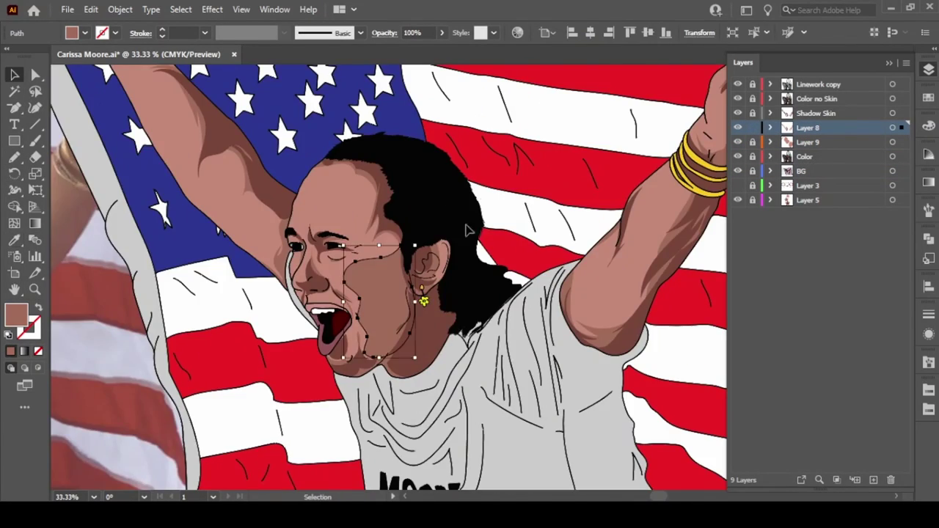
left_click(466, 230)
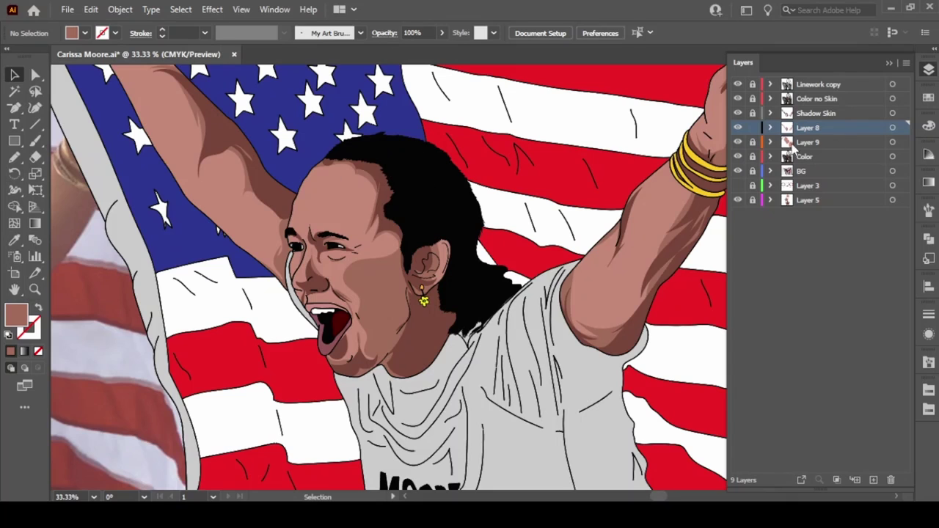
Recolour the Layer 9 face highlights with a Color Guide tint, then deselect them.
left_click(892, 142)
left_click(929, 125)
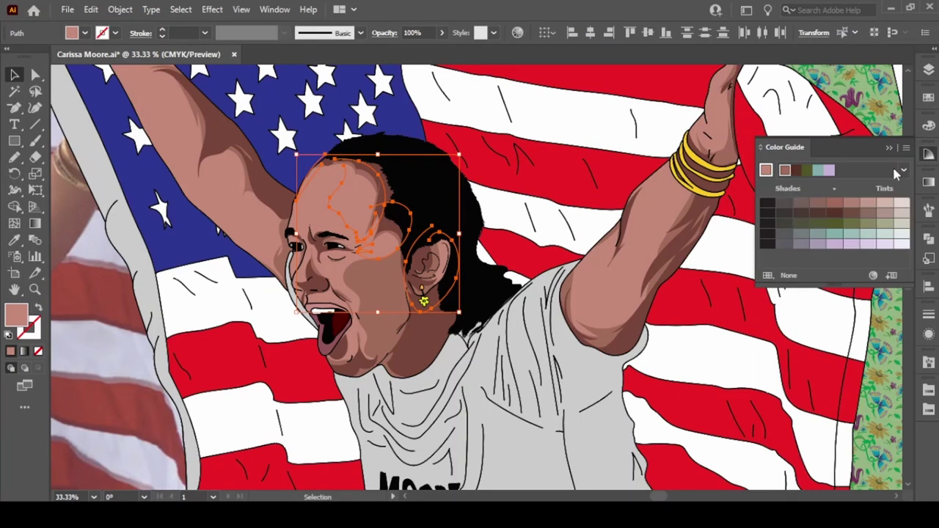
left_click(537, 376)
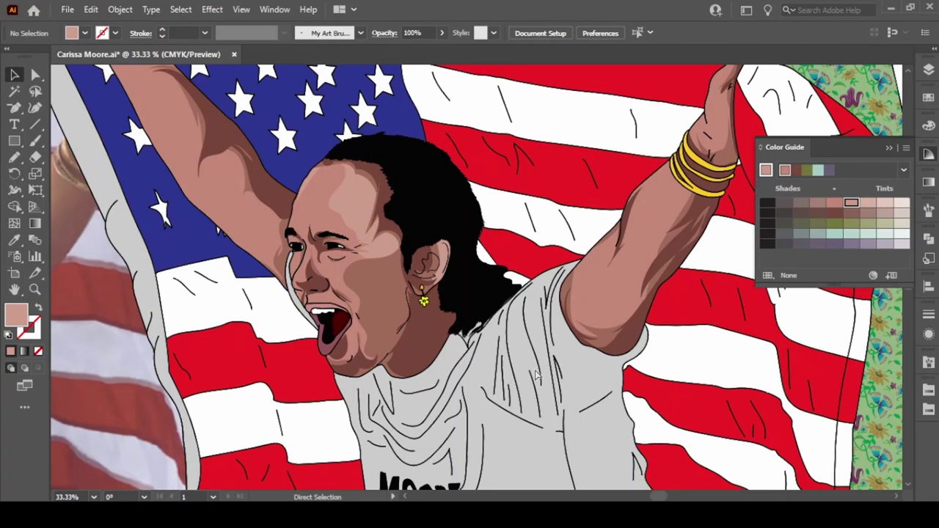
key("ctrl+z")
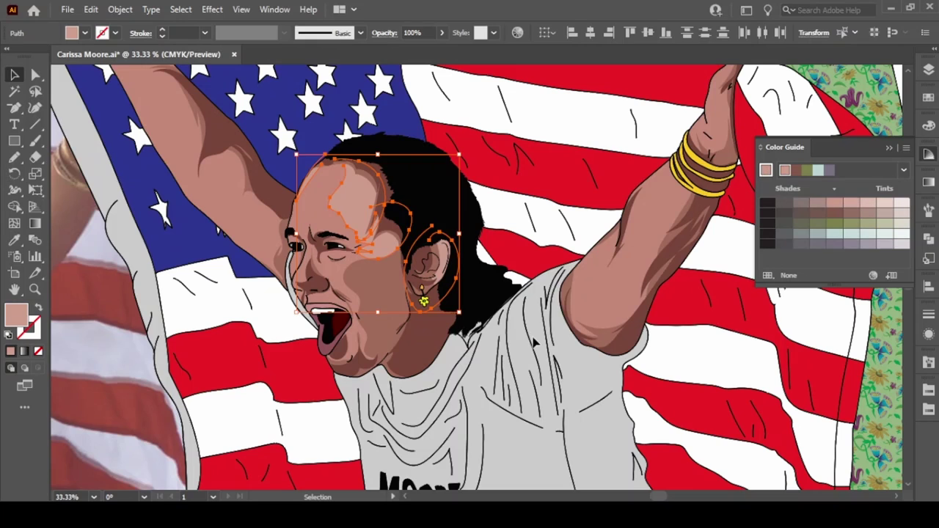
left_click(534, 343)
Draw skin shading shapes on the forehead and over the top of the raised fist.
key("n")
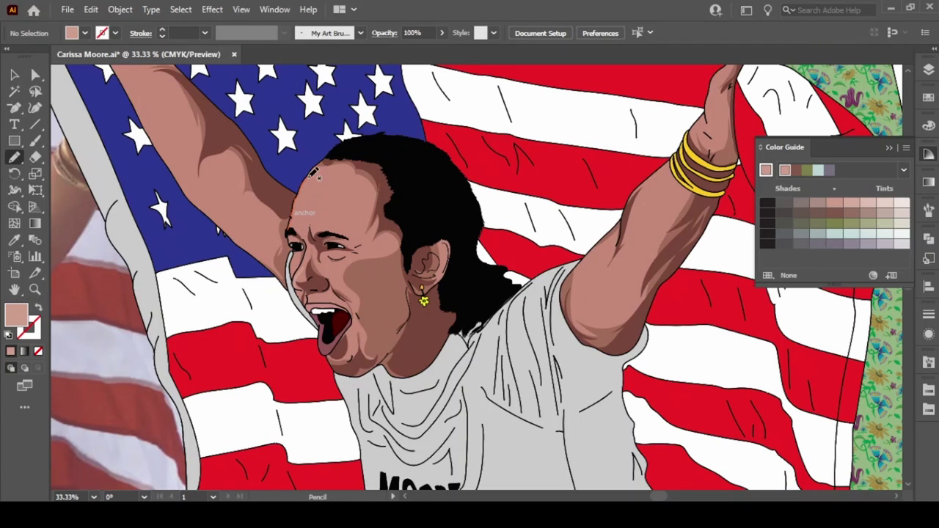
left_click_drag(291, 230, 292, 229)
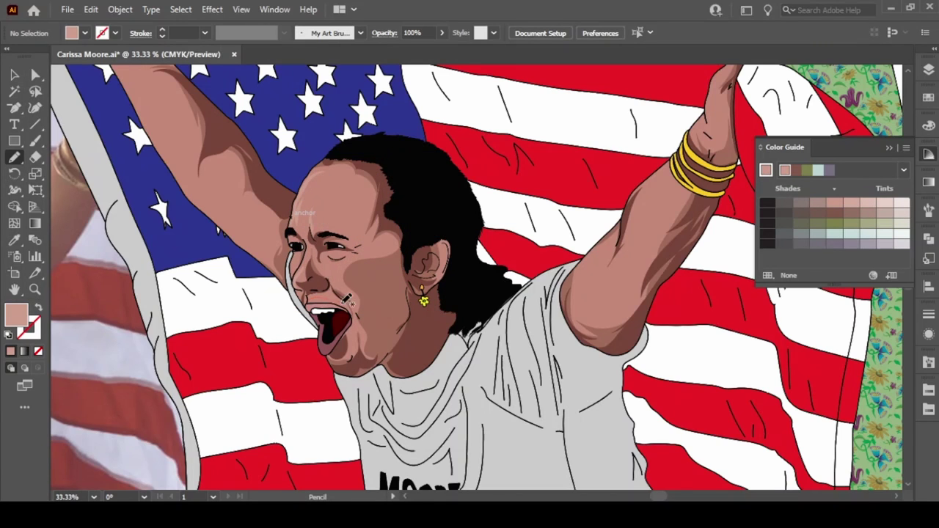
scroll(355, 292, "up", 5)
scroll(355, 293, "left", 5)
scroll(129, 81, "right", 4)
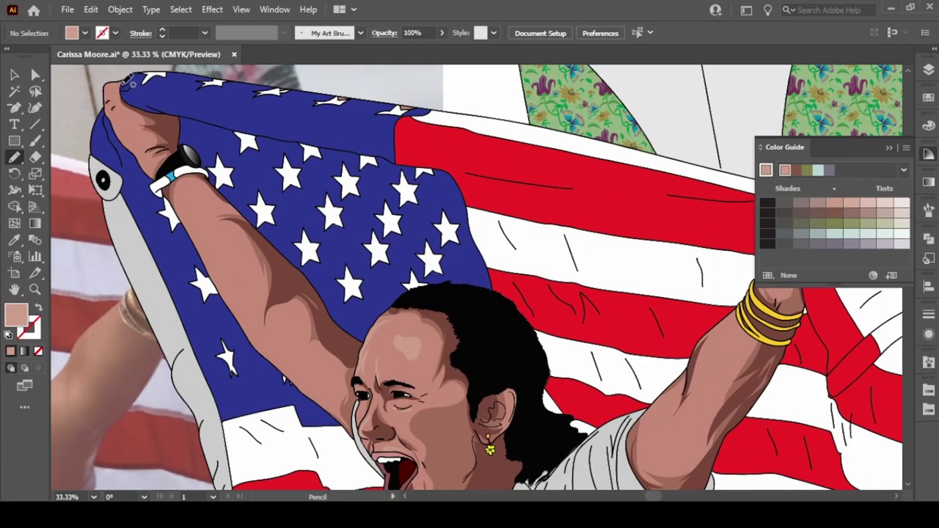
left_click_drag(107, 99, 121, 81)
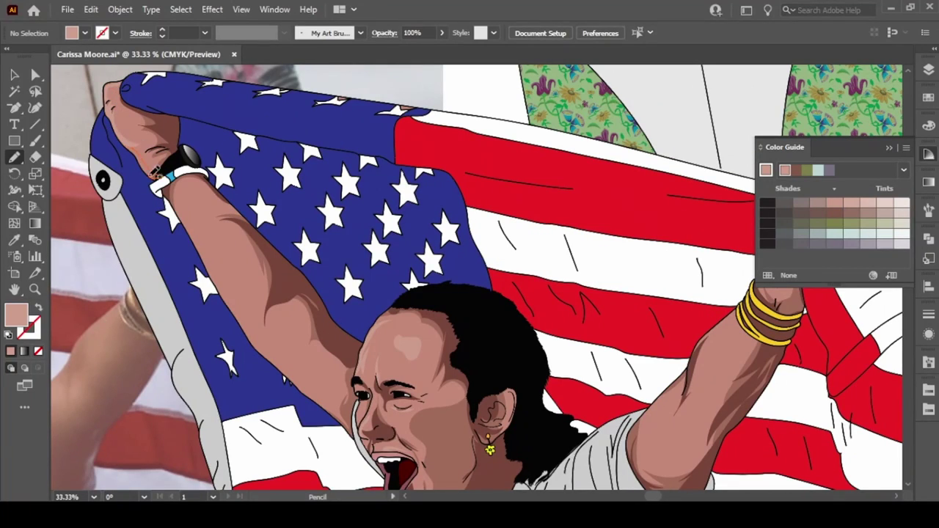
Add shadow shapes along the raised arm and the right arm.
left_click_drag(236, 295, 244, 305)
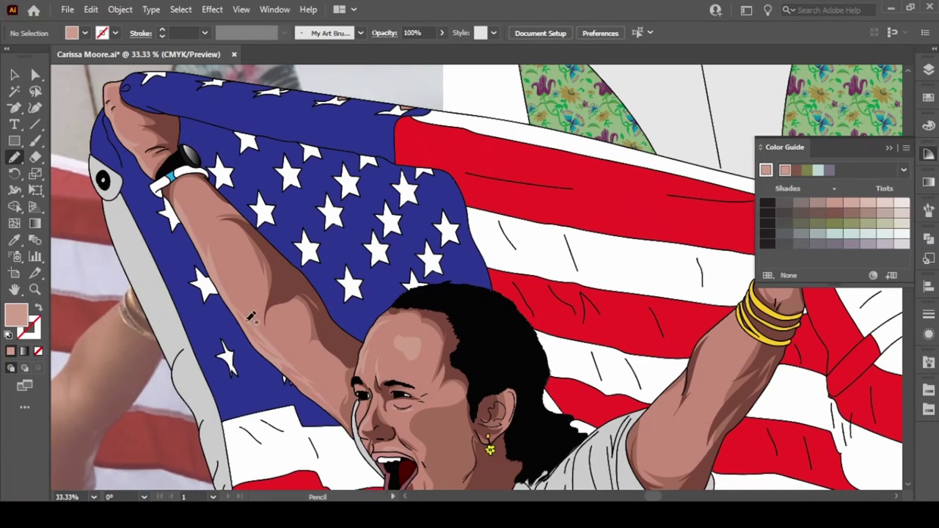
scroll(288, 323, "down", 5)
scroll(444, 328, "right", 6)
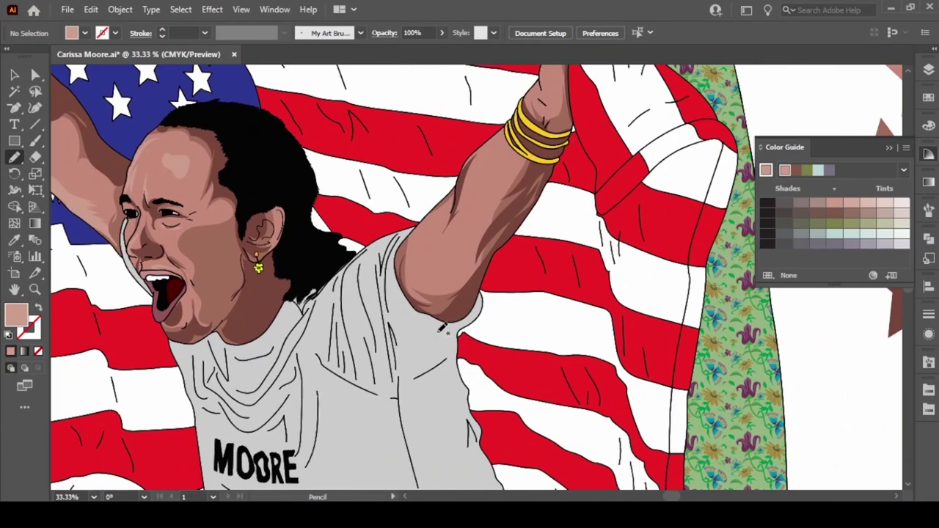
left_click_drag(495, 160, 487, 239)
scroll(477, 230, "up", 5)
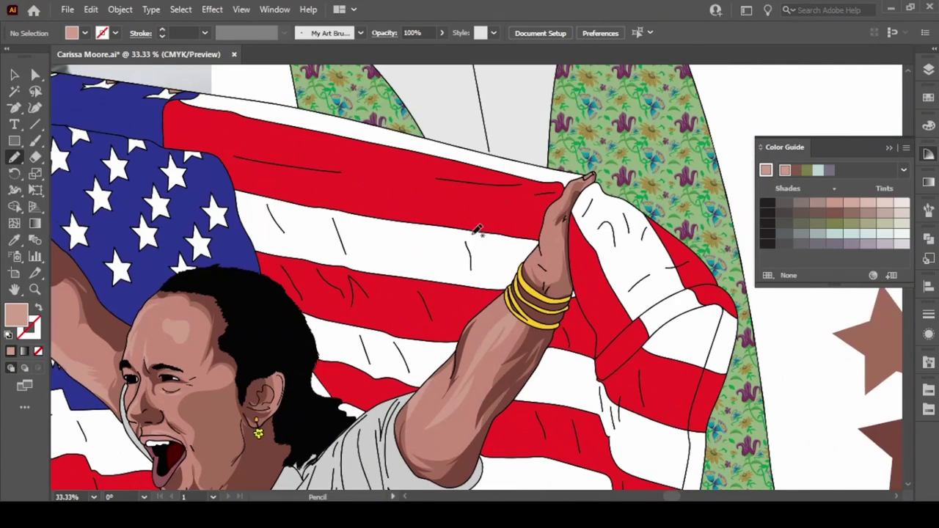
scroll(516, 405, "up", 3)
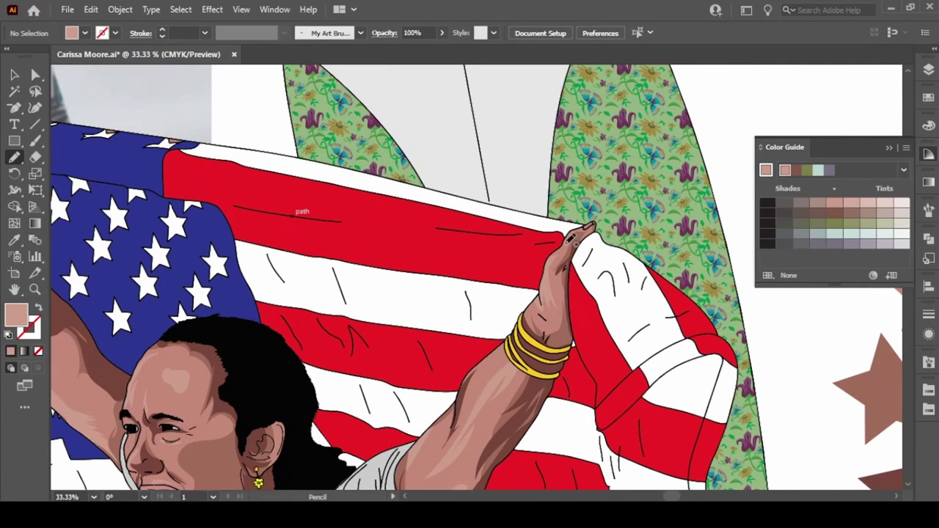
scroll(433, 306, "down", 1)
scroll(433, 306, "up", 4)
scroll(433, 305, "left", 5)
Isolate the flag group and sample its navy blue 2E368F as the fill colour.
left_click(928, 70)
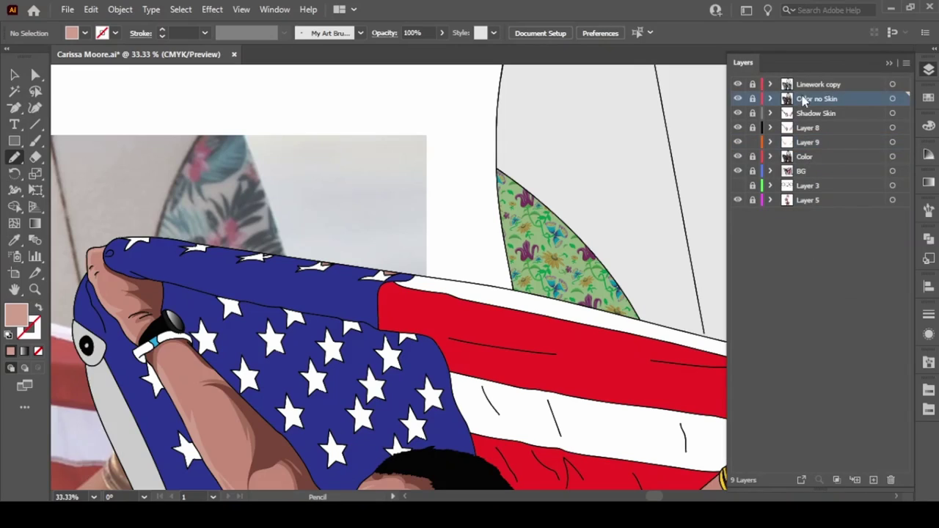
left_click(409, 150)
double_click(409, 150)
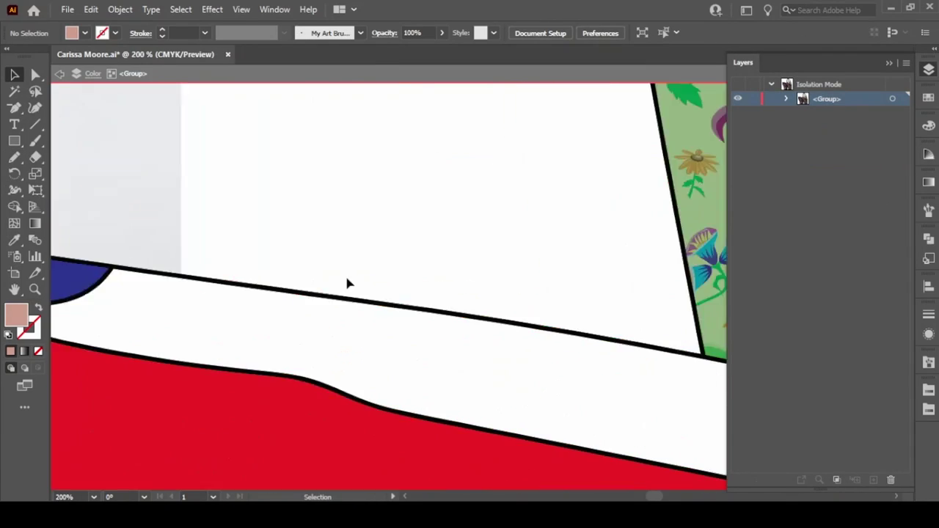
scroll(345, 274, "left", 5)
scroll(378, 235, "down", 1)
scroll(489, 151, "down", 1)
scroll(503, 269, "down", 2)
key("n")
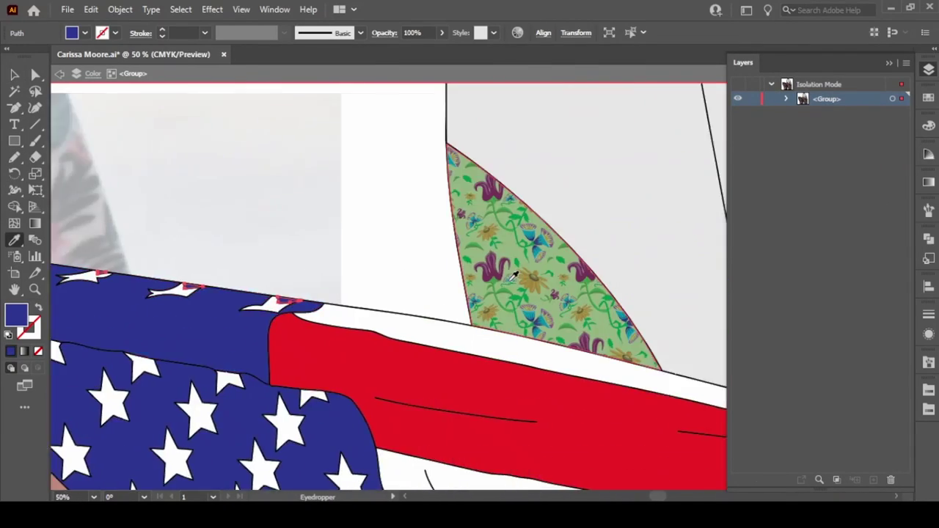
scroll(504, 269, "down", 1)
scroll(512, 289, "down", 2)
key("v")
Exit isolation and add a new Layer 10 directly below Linework copy.
double_click(348, 413)
scroll(348, 413, "up", 3)
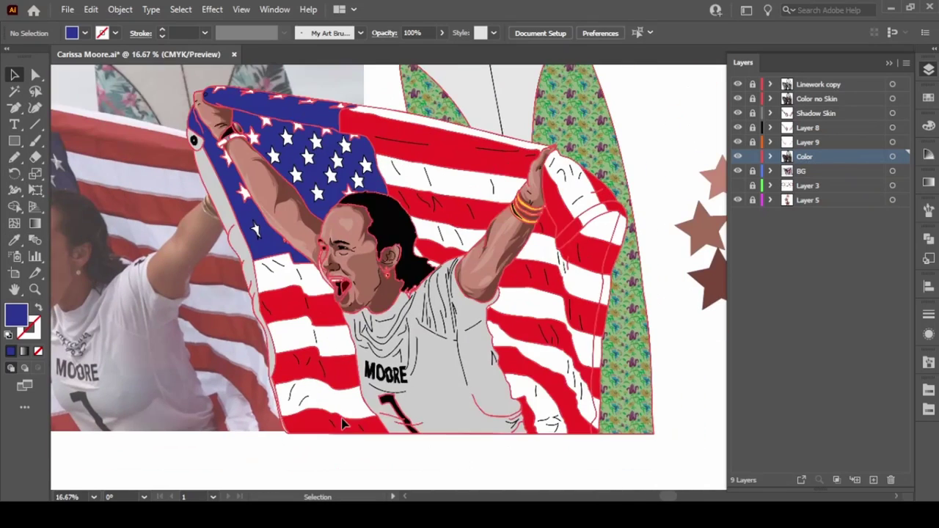
key("ctrl+l")
left_click_drag(807, 157, 807, 98)
Set the fill colour to white for drawing highlights.
double_click(17, 314)
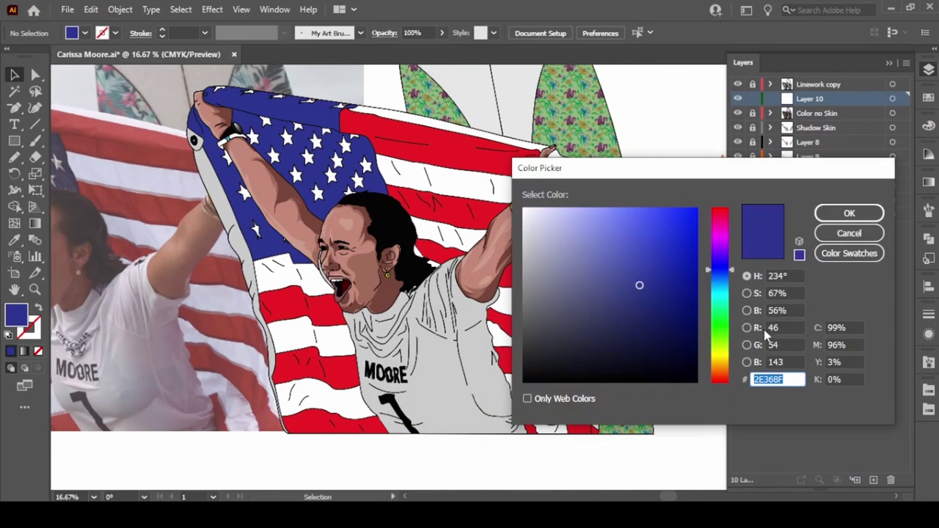
left_click(523, 209)
left_click(873, 214)
key("n")
left_click(442, 32)
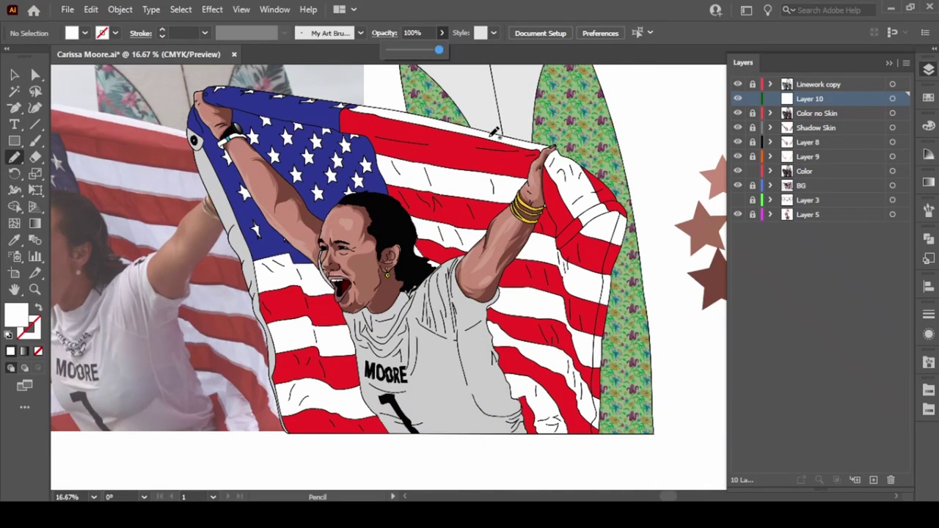
Draw white highlight strokes on the shirt, along its right edge and near MOORE.
left_click_drag(458, 328, 442, 286)
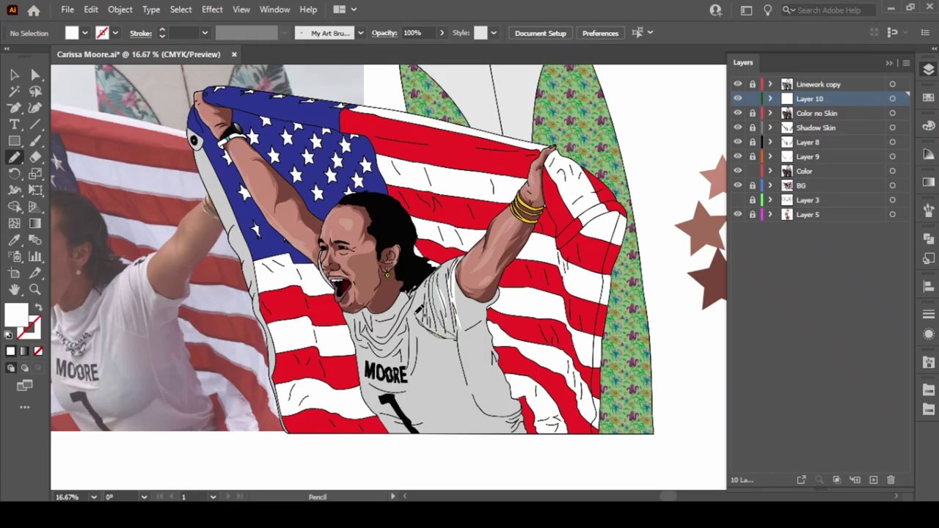
left_click_drag(502, 294, 496, 351)
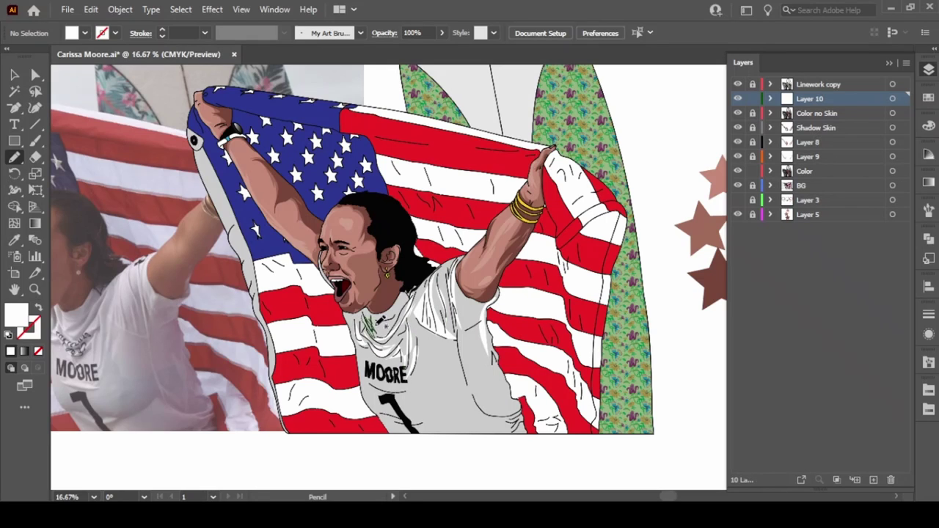
left_click_drag(415, 413, 394, 379)
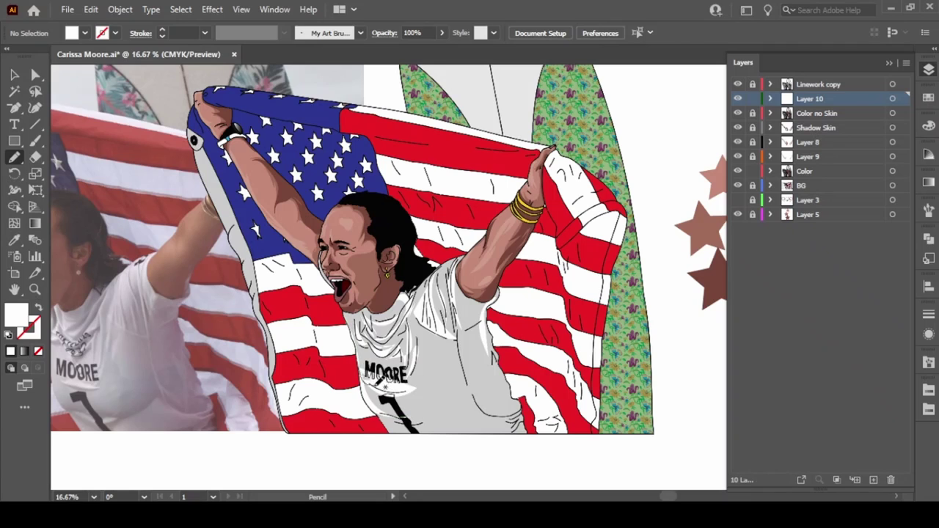
scroll(719, 272, "down", 2)
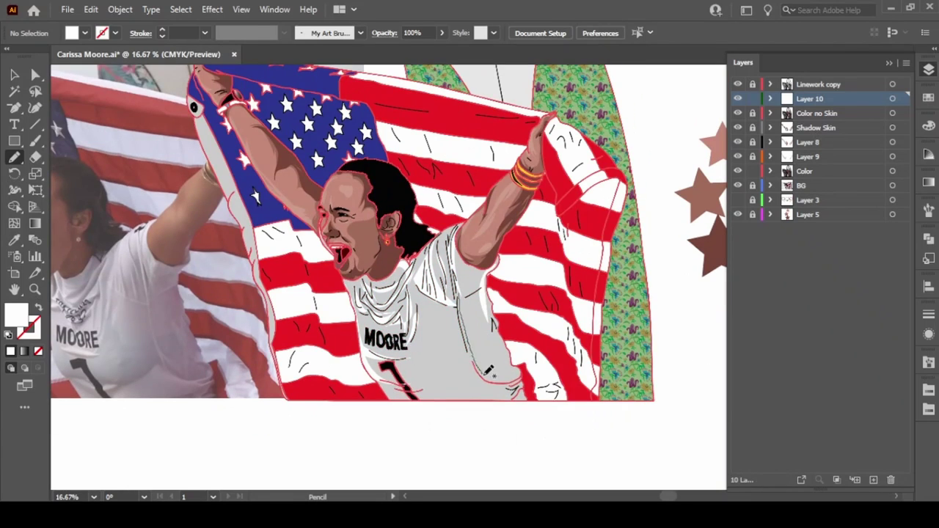
key("ctrl+shift+a")
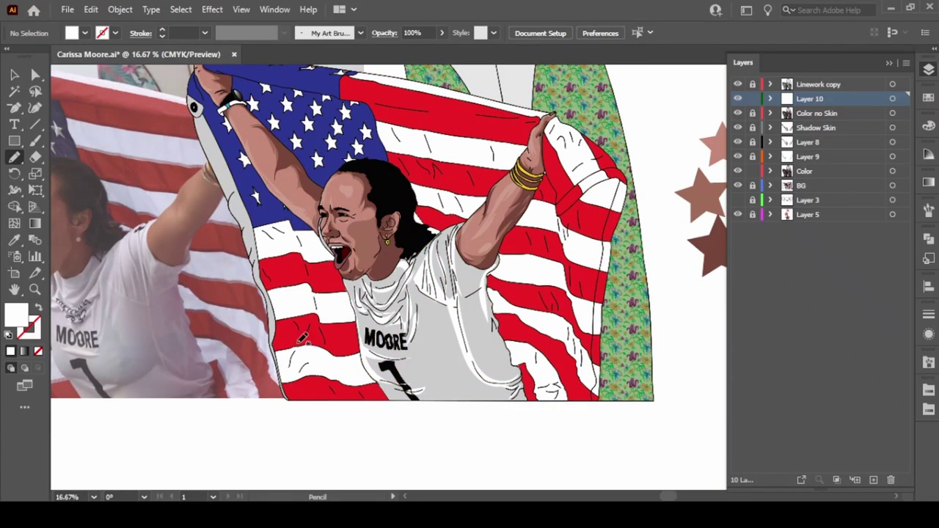
Paint white highlight streaks across the flag's red stripes, including the right-hand ones.
left_click_drag(308, 239, 295, 261)
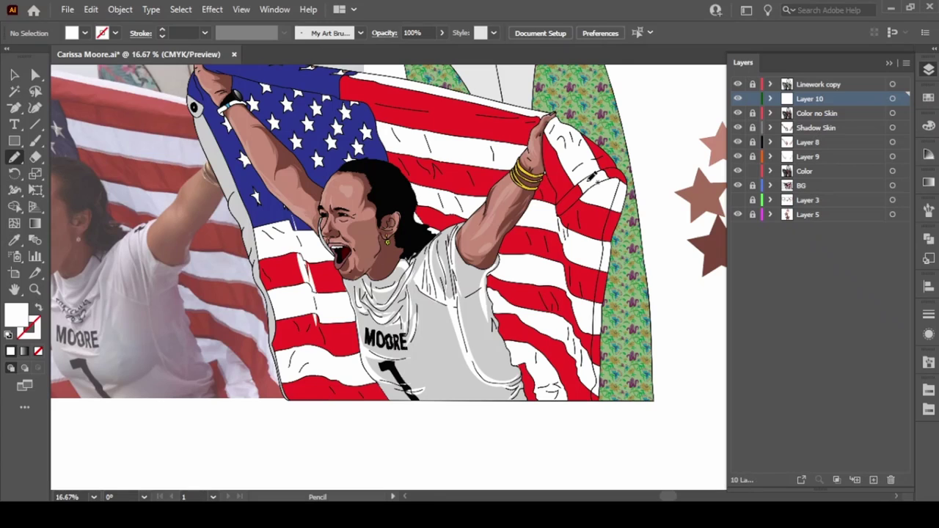
left_click_drag(422, 112, 360, 97)
left_click_drag(463, 113, 536, 127)
left_click_drag(400, 128, 450, 183)
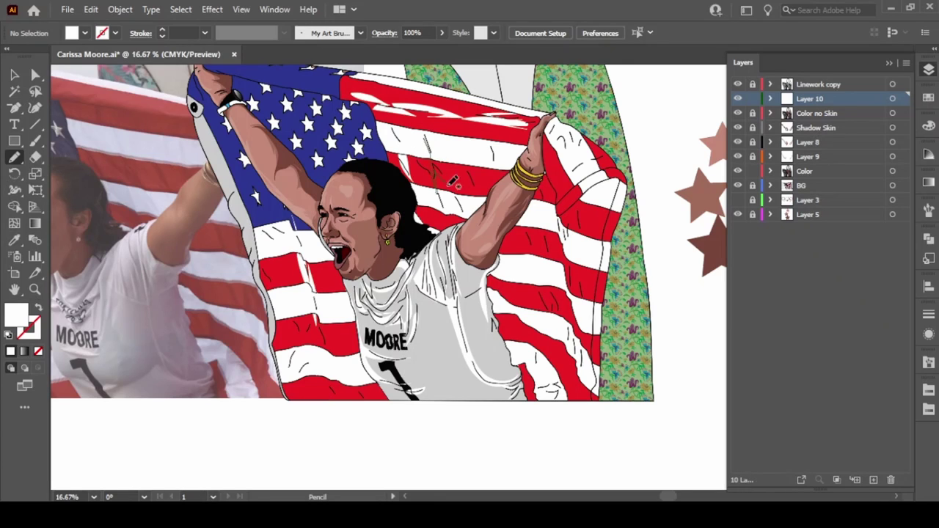
left_click_drag(426, 143, 477, 192)
left_click_drag(575, 204, 572, 371)
Add white highlights lower on the flag, along the raised arm and across the blue star field.
left_click_drag(297, 314, 290, 370)
left_click_drag(307, 350, 328, 384)
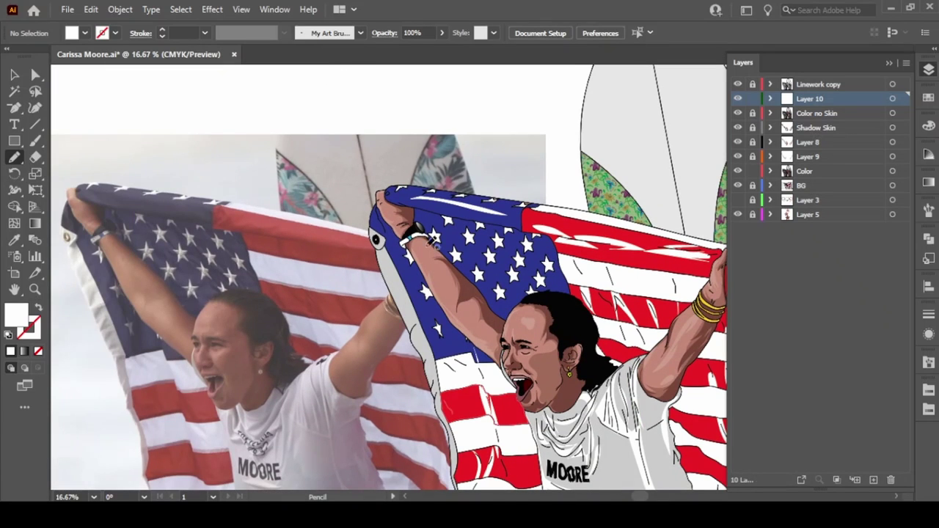
left_click_drag(513, 312, 451, 252)
mouse_move(545, 288)
left_mouse_down()
mouse_move(470, 228)
mouse_move(387, 223)
left_mouse_up()
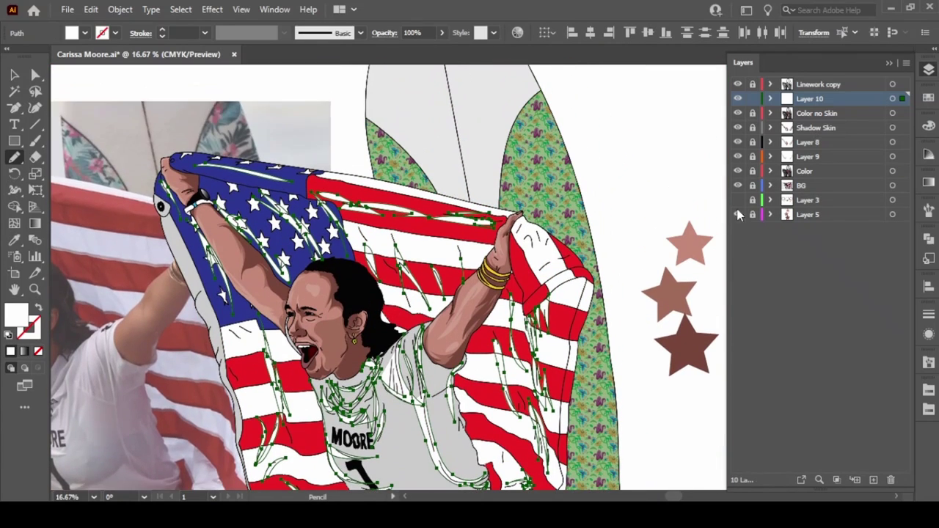
Lower the opacity of Layer 10's highlights, hide the reference photo layer and add a new layer.
left_click(738, 186)
left_click(441, 33)
left_click_drag(446, 51, 405, 50)
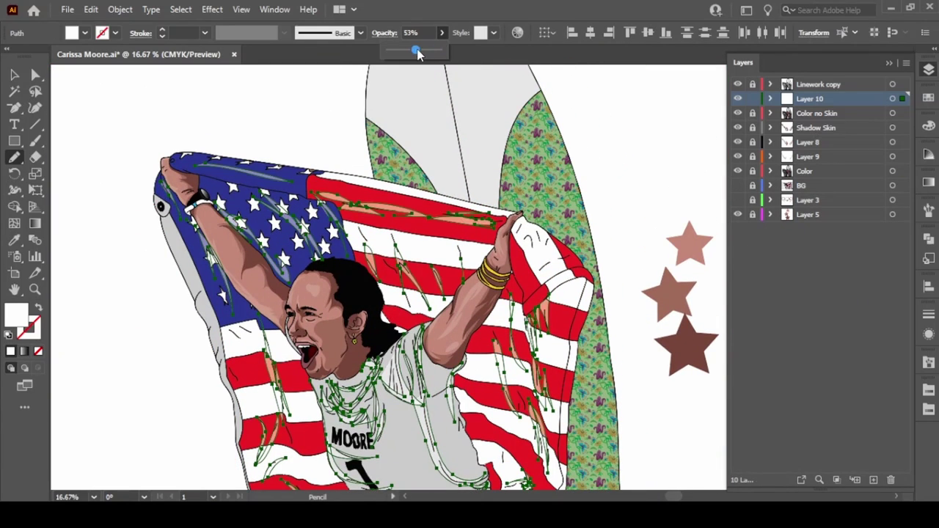
key("v")
left_click(121, 295)
scroll(121, 295, "down", 1)
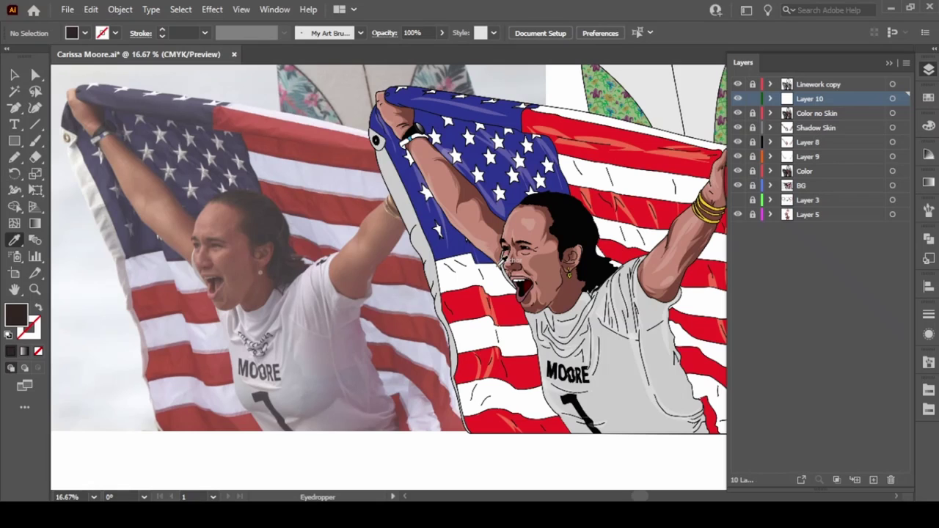
key("ctrl+l")
Rename the new layer to 'hair', make it active, and paint a first brush stroke over the hair.
double_click(809, 98)
type("hair")
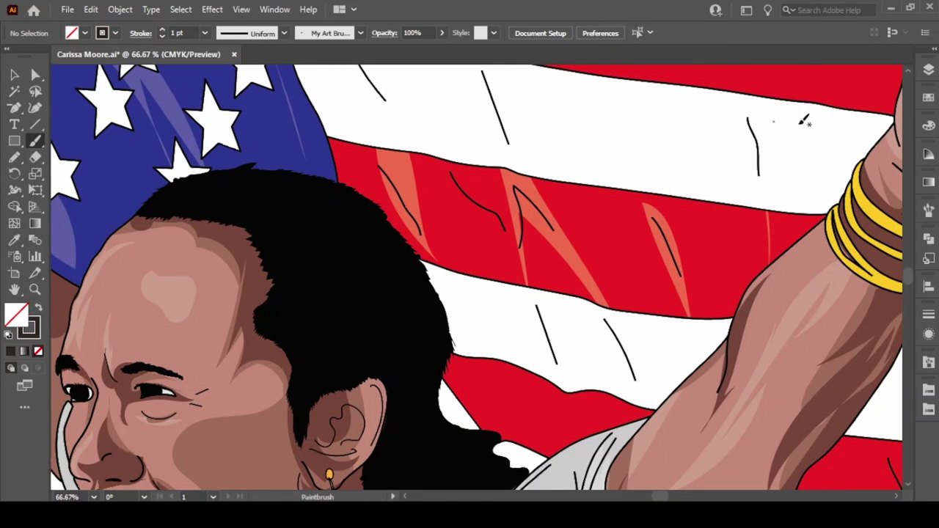
key("F7")
left_click(817, 85)
left_click_drag(205, 190, 280, 179)
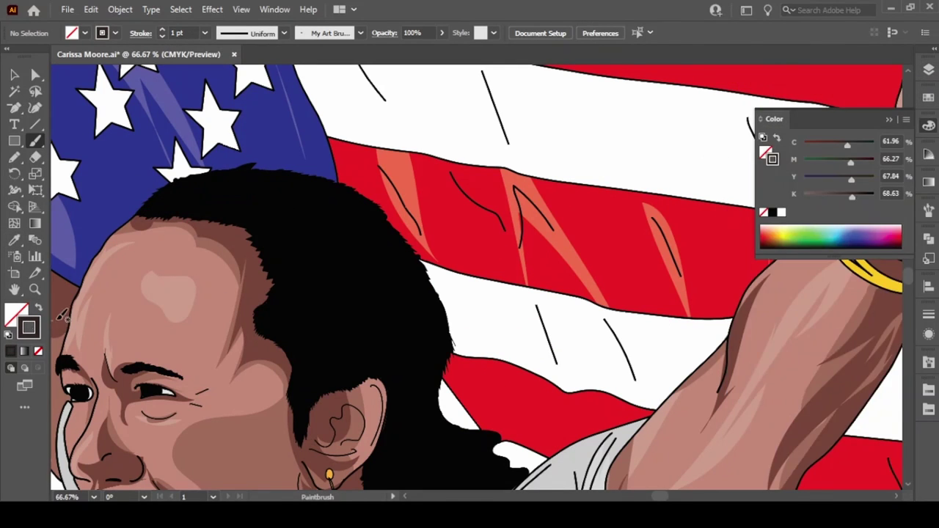
left_click(929, 314)
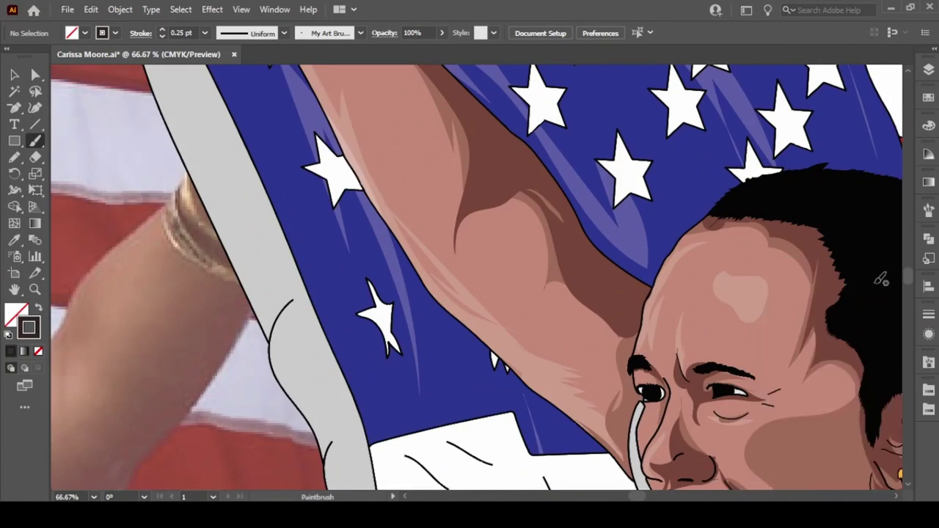
Zoom in and paint thin dark strands across the upper black hair.
key("ctrl+plus")
key("ctrl+plus")
key("ctrl+plus")
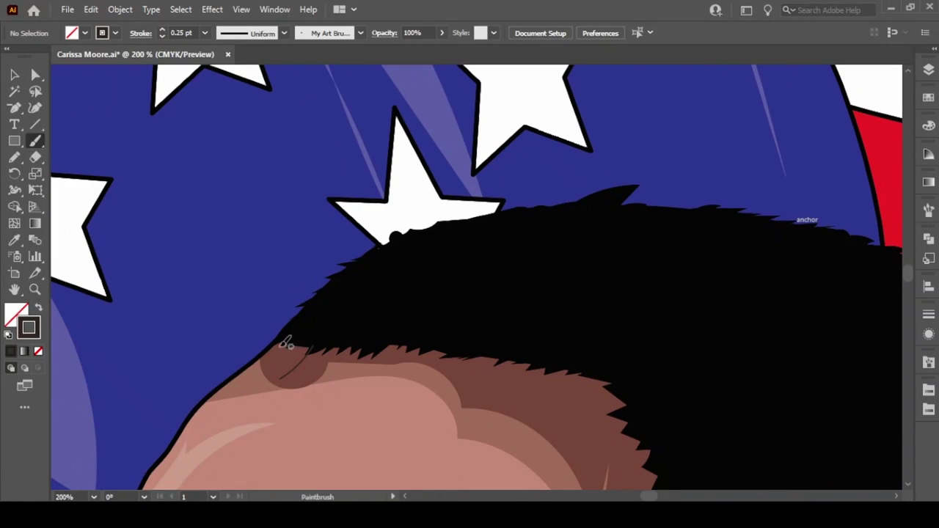
mouse_move(283, 335)
left_mouse_down()
mouse_move(870, 315)
mouse_move(317, 338)
mouse_move(447, 289)
mouse_move(570, 336)
mouse_move(541, 379)
mouse_move(457, 358)
mouse_move(656, 239)
left_mouse_up()
left_click_drag(657, 239, 331, 297)
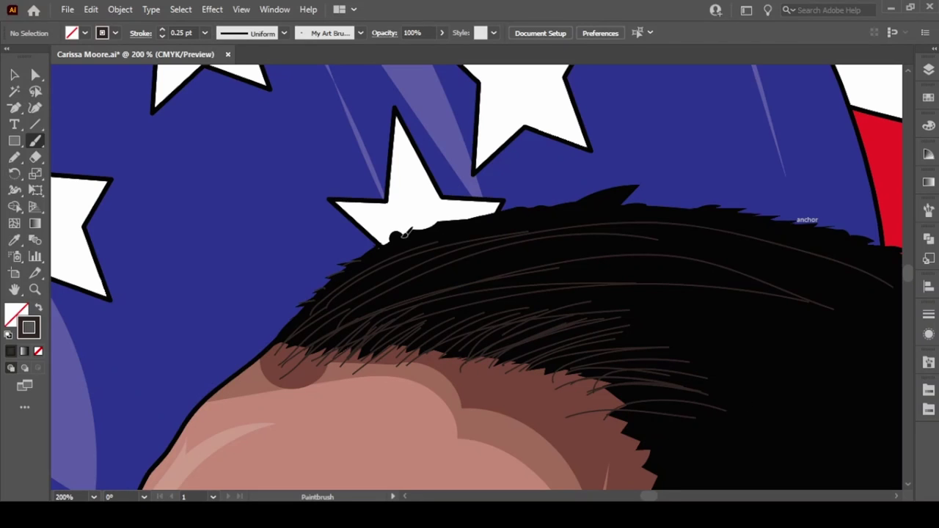
mouse_move(404, 233)
left_mouse_down()
mouse_move(648, 223)
mouse_move(734, 279)
left_mouse_up()
scroll(734, 278, "right", 5)
mouse_move(541, 447)
left_mouse_down()
mouse_move(538, 301)
mouse_move(291, 329)
left_mouse_up()
scroll(308, 242, "down", 4)
Paint more dark strands curving down through the hair.
left_click_drag(331, 145, 705, 271)
left_click_drag(275, 229, 584, 226)
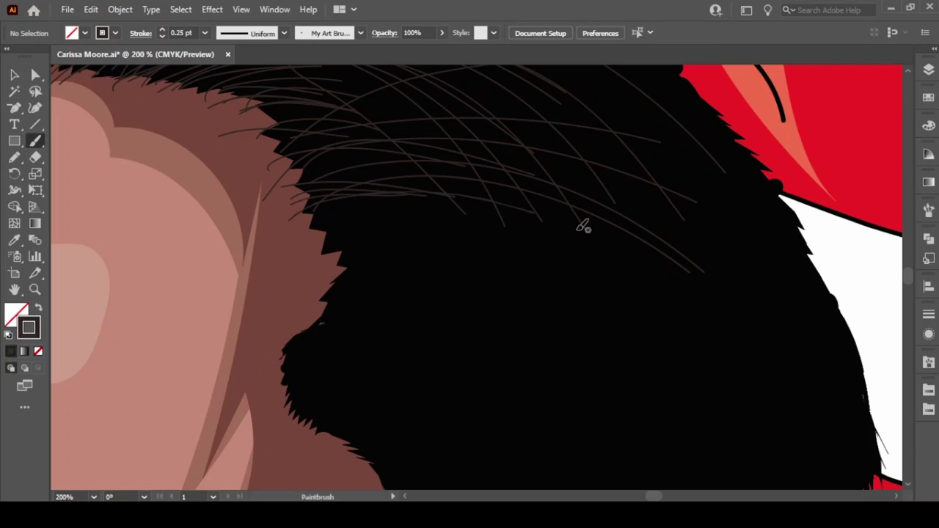
left_click_drag(345, 220, 636, 326)
left_click_drag(303, 363, 449, 487)
left_click_drag(346, 315, 466, 469)
left_click_drag(455, 250, 541, 487)
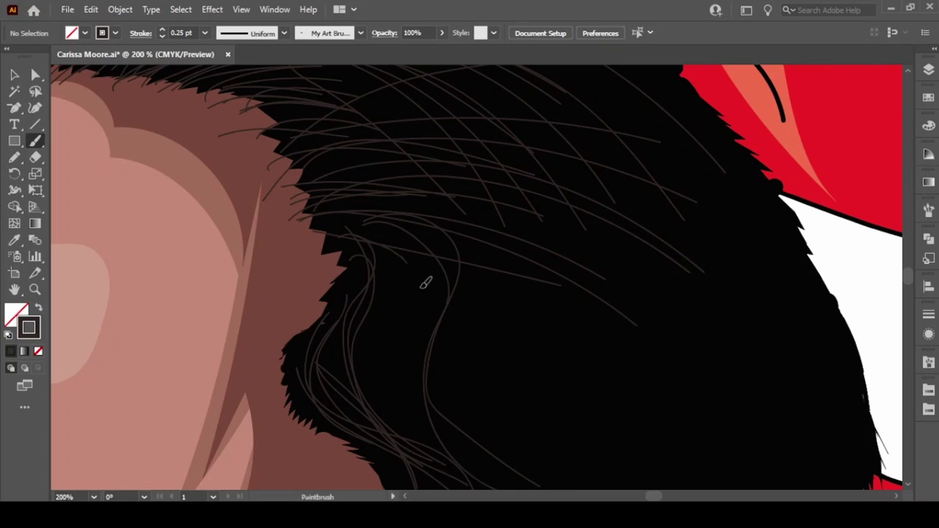
left_click_drag(426, 283, 558, 457)
Add dark strands near the face, behind the ear, and where the hair meets the shirt.
scroll(558, 457, "down", 8)
scroll(485, 220, "up", 5)
left_click_drag(558, 220, 468, 257)
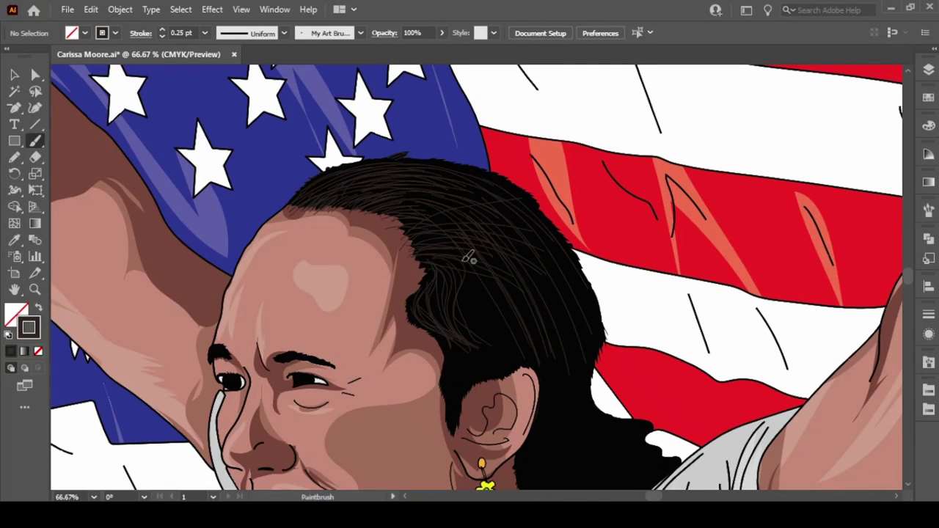
scroll(571, 318, "down", 3)
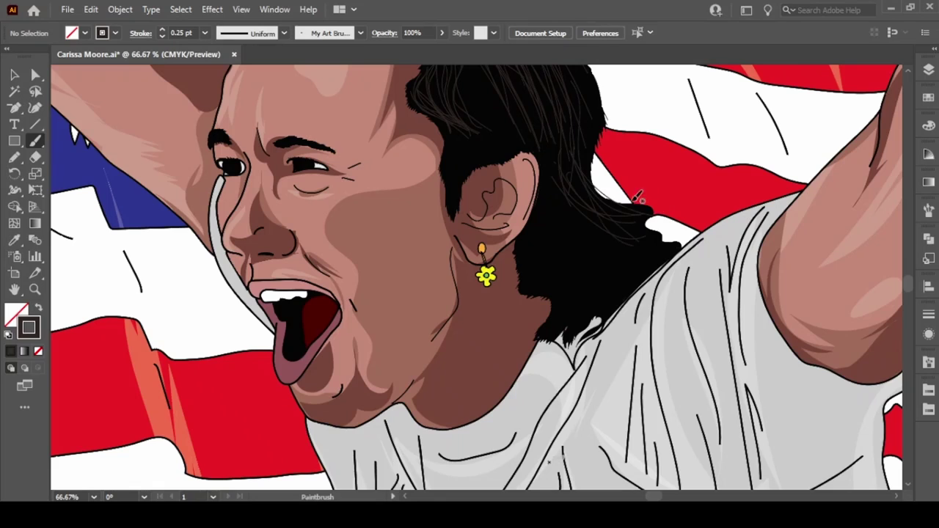
left_click_drag(598, 111, 639, 242)
left_click_drag(543, 140, 540, 246)
left_click_drag(525, 188, 580, 352)
left_click_drag(577, 193, 597, 310)
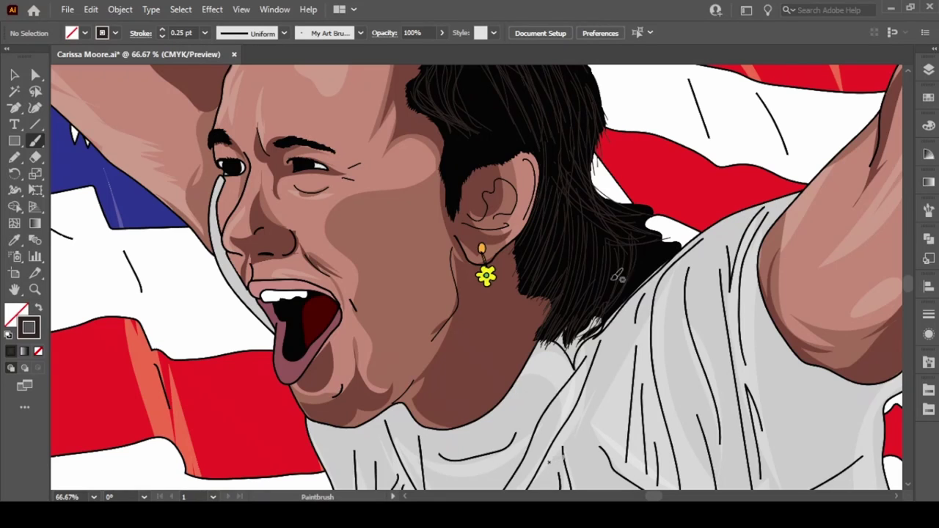
left_click_drag(619, 272, 633, 308)
left_click_drag(565, 158, 556, 112)
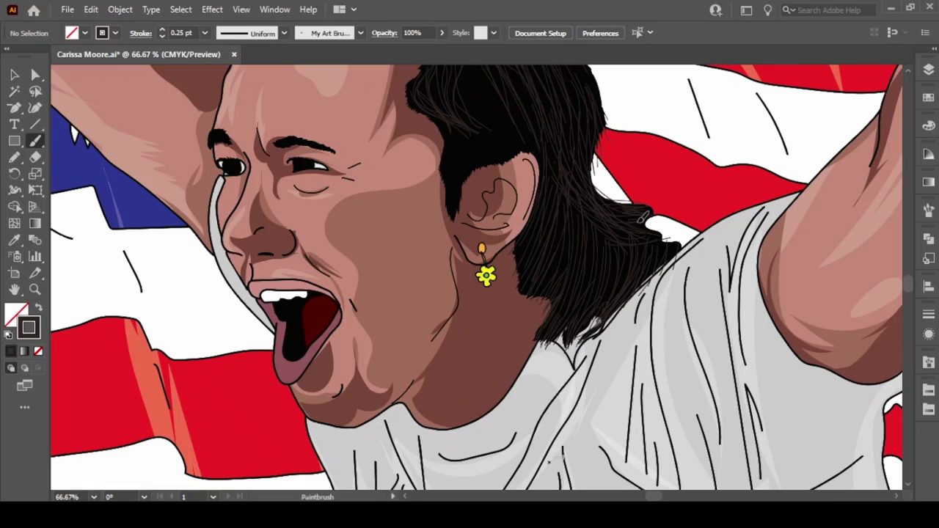
Add final dark strands left of the ear, in the upper hair, and over the highlight.
scroll(587, 202, "up", 5)
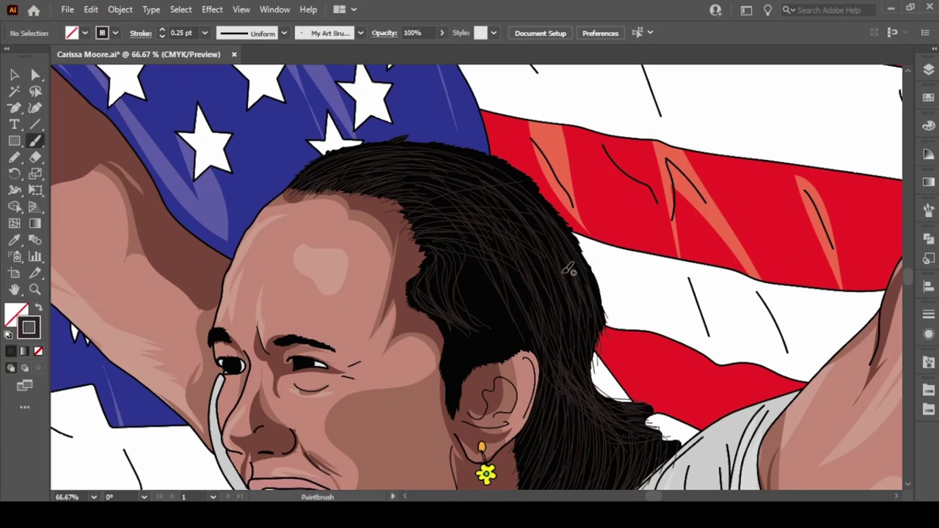
left_click_drag(464, 346, 450, 412)
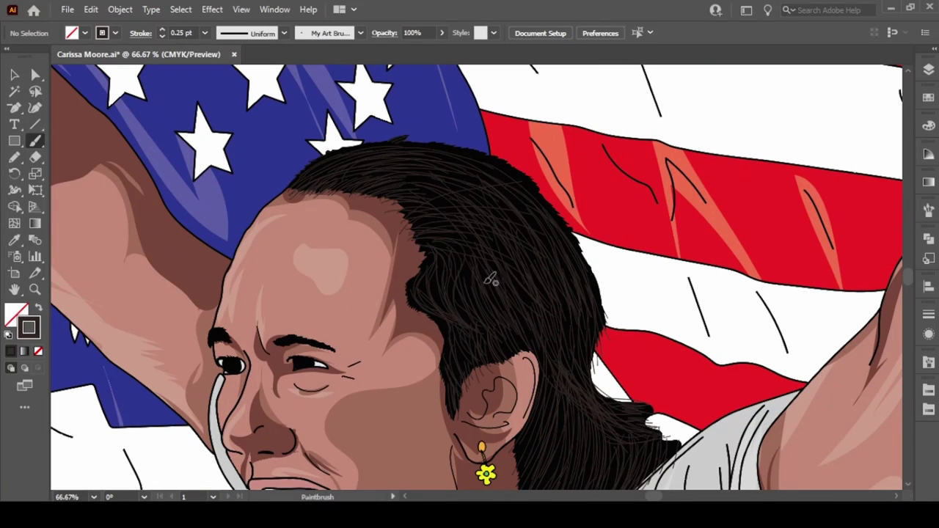
left_click_drag(486, 161, 527, 217)
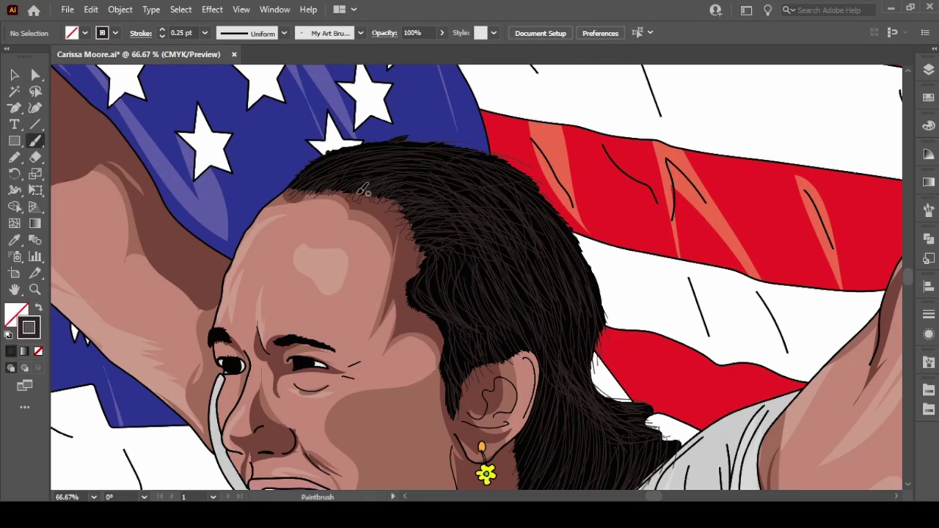
left_click_drag(596, 355, 628, 400)
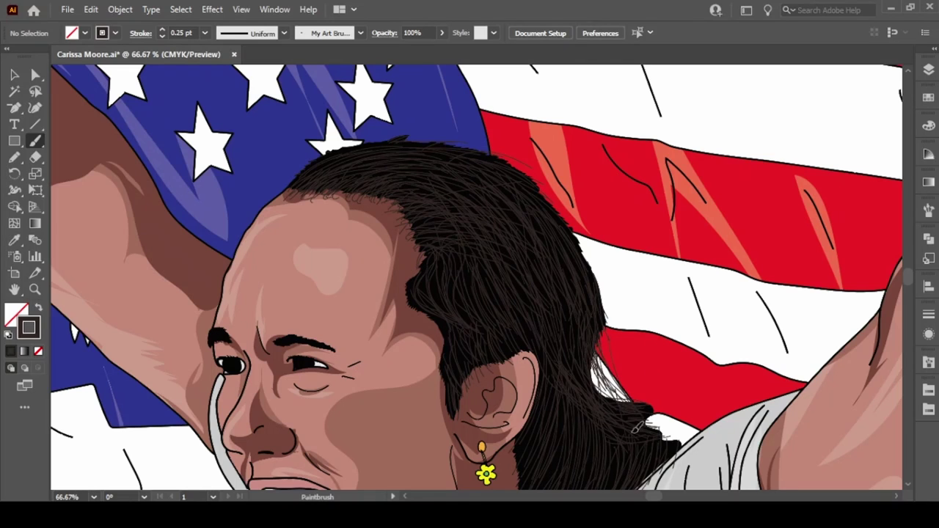
scroll(477, 279, "down", 5)
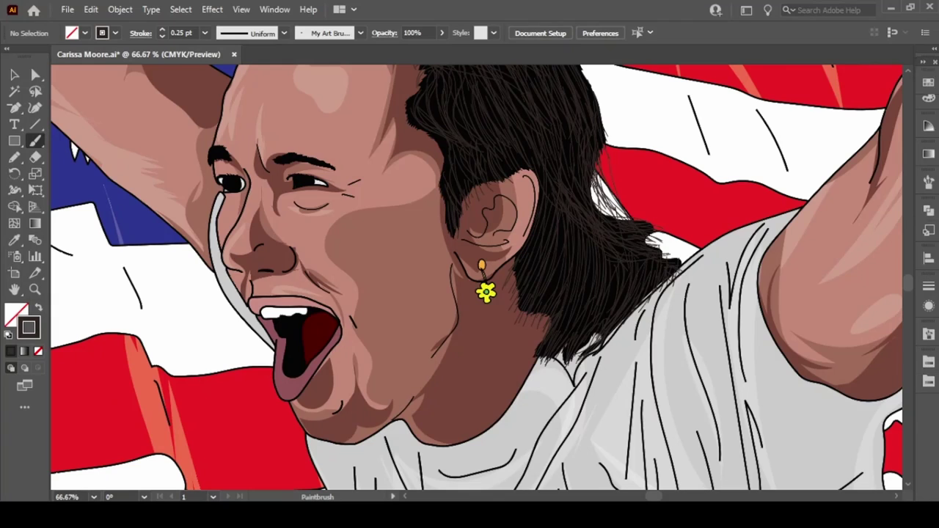
Set the brush stroke colour to a brown swatch from the Swatches panel.
left_click(928, 97)
double_click(865, 152)
key("Return")
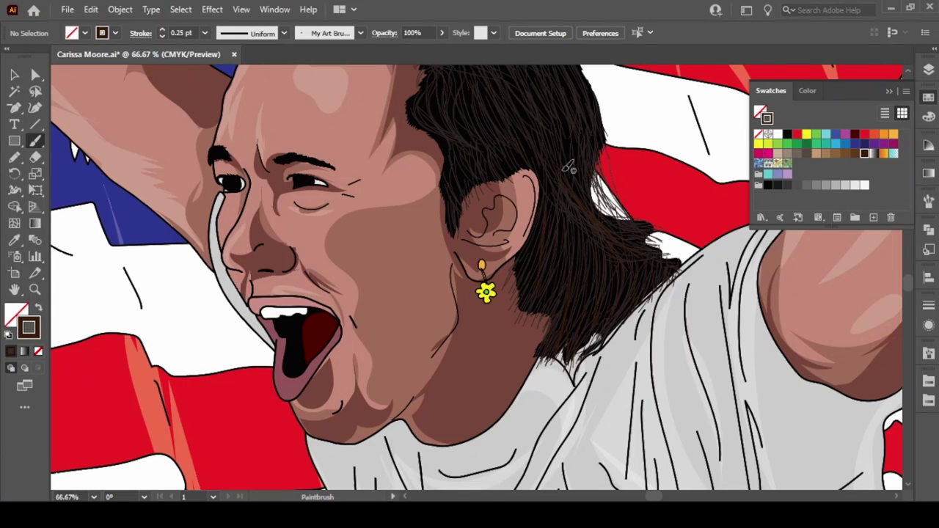
scroll(484, 250, "up", 6)
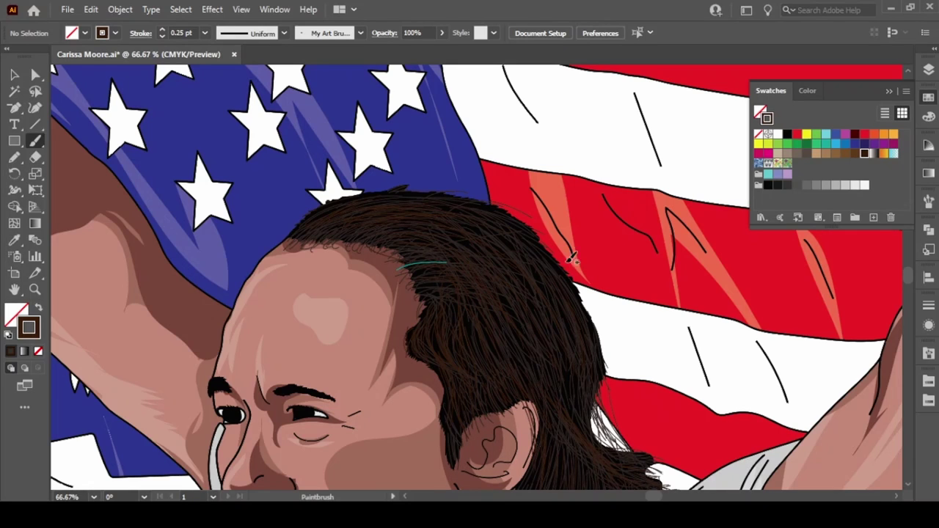
scroll(558, 323, "down", 4)
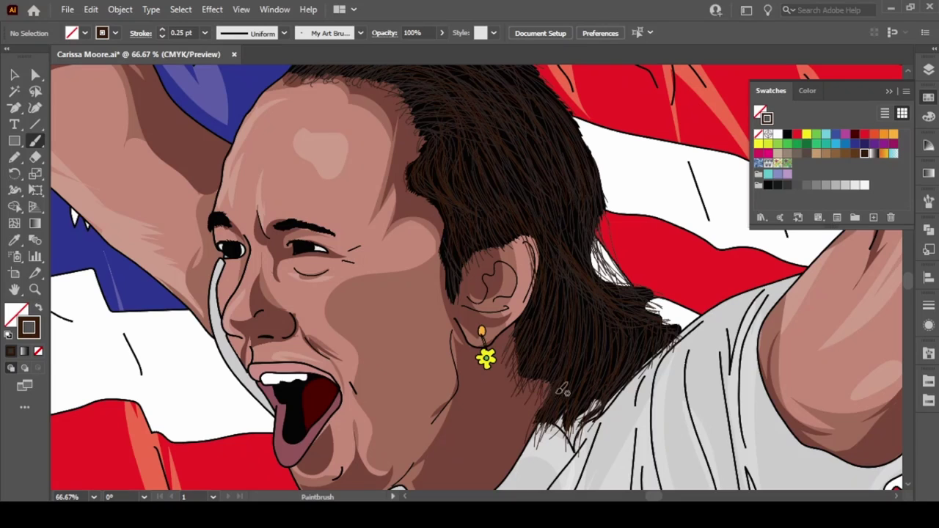
Paint brown strands down toward the shoulder, deselect, and zoom in on the forehead and eyebrow.
left_click_drag(598, 204, 648, 314)
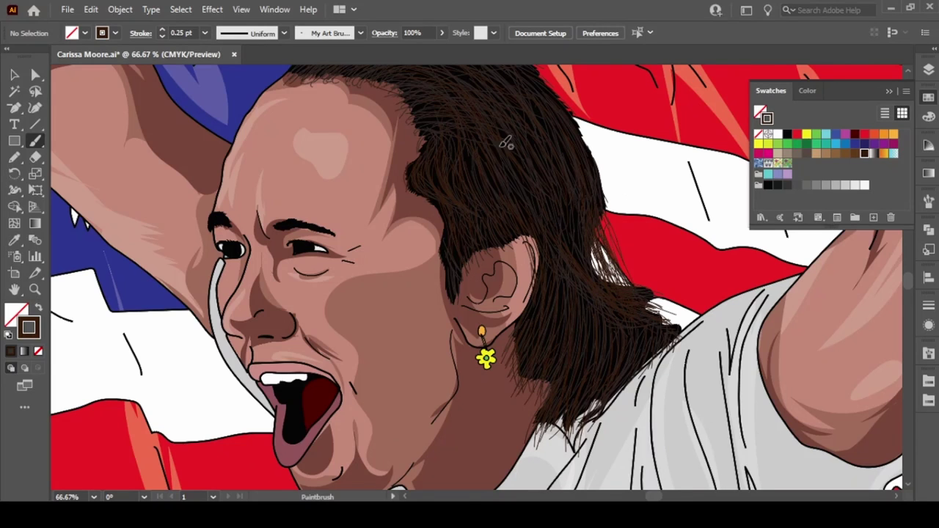
scroll(506, 143, "up", 5)
key("ctrl+shift+a")
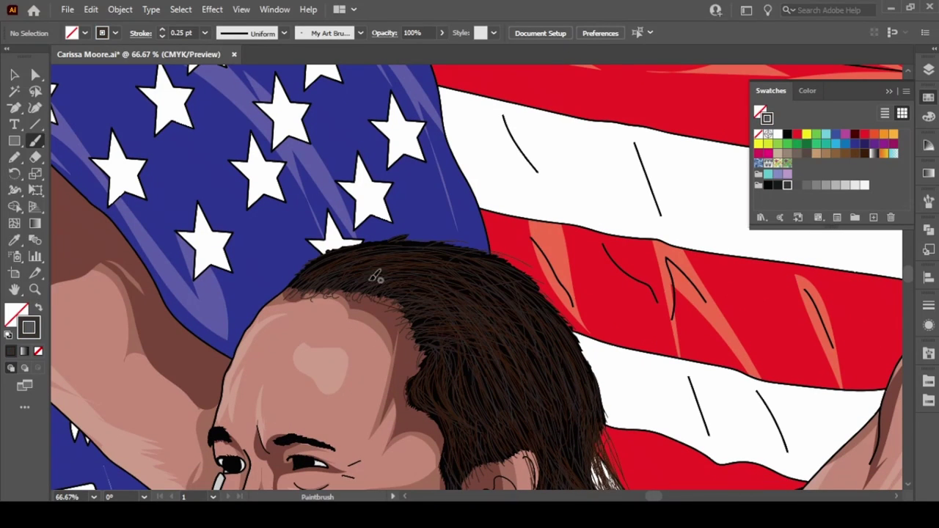
scroll(490, 279, "down", 7)
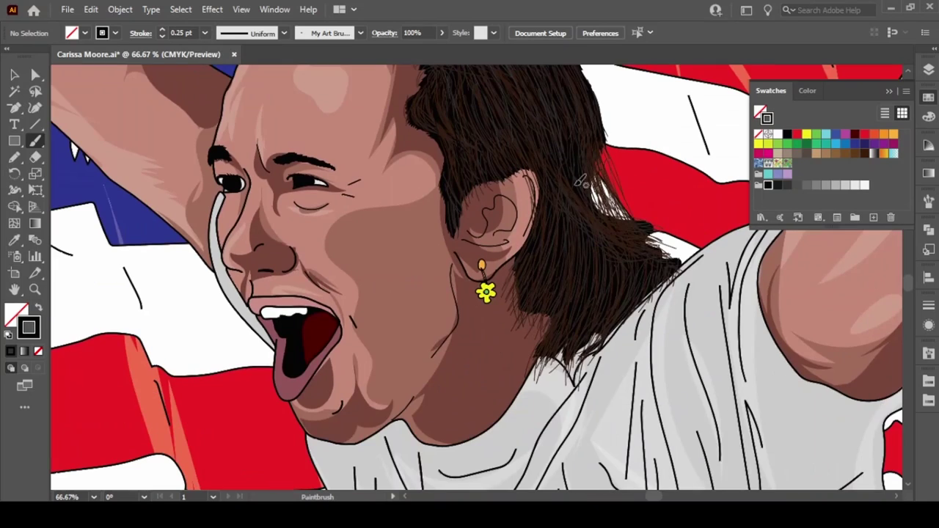
scroll(445, 143, "left", 3)
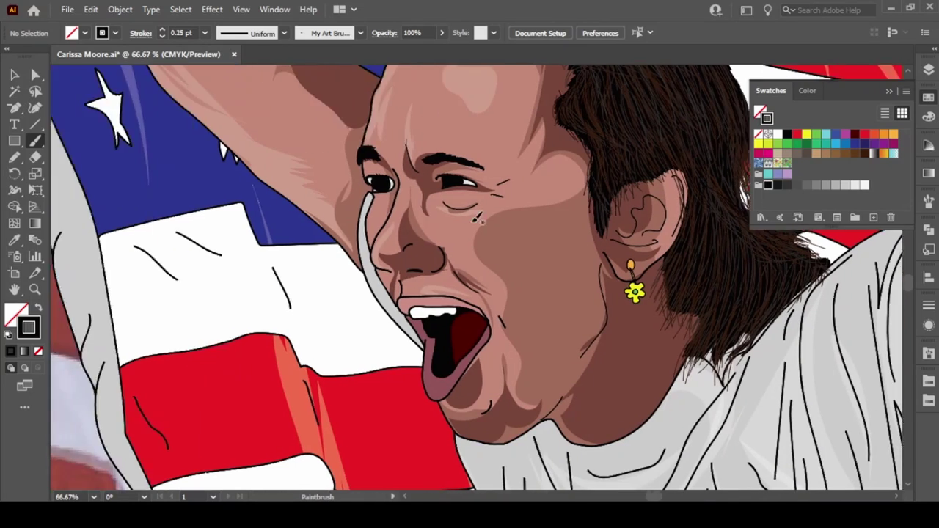
scroll(526, 147, "up", 3)
key("ctrl+plus")
key("ctrl+plus")
key("ctrl+plus")
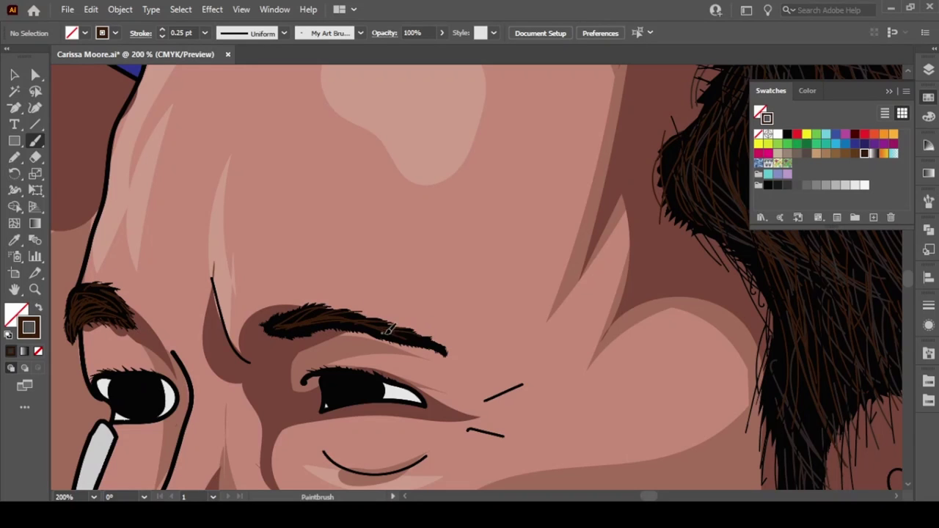
Hide Layer 5 and BG, show Layer 3 with the Olympic rings, and move it just below hair.
key("ctrl+0")
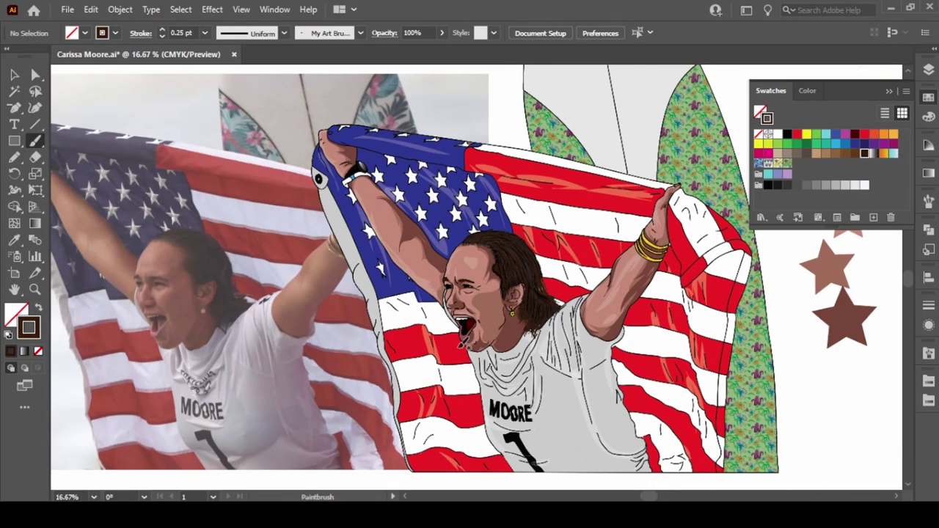
left_click(928, 70)
left_click_drag(738, 229, 739, 199)
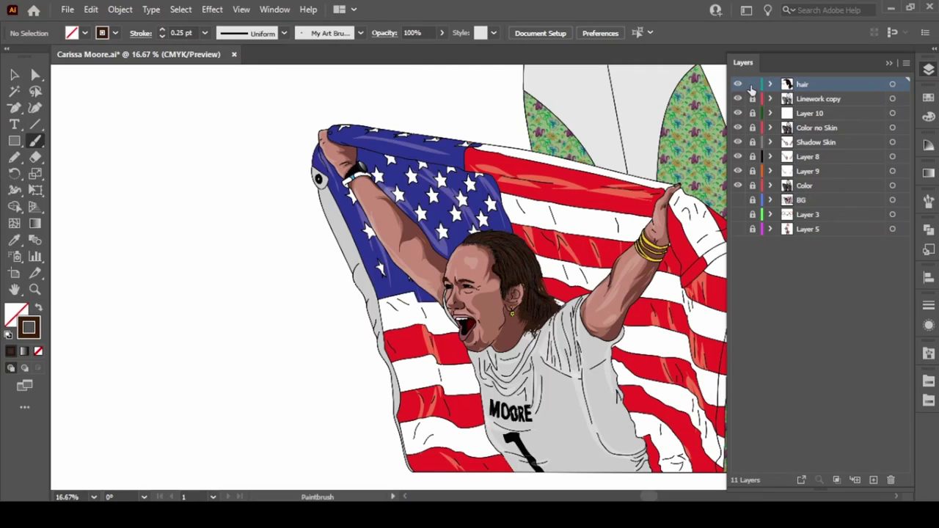
scroll(572, 203, "right", 5)
scroll(572, 203, "down", 1)
scroll(572, 203, "down", 1)
left_click(739, 214)
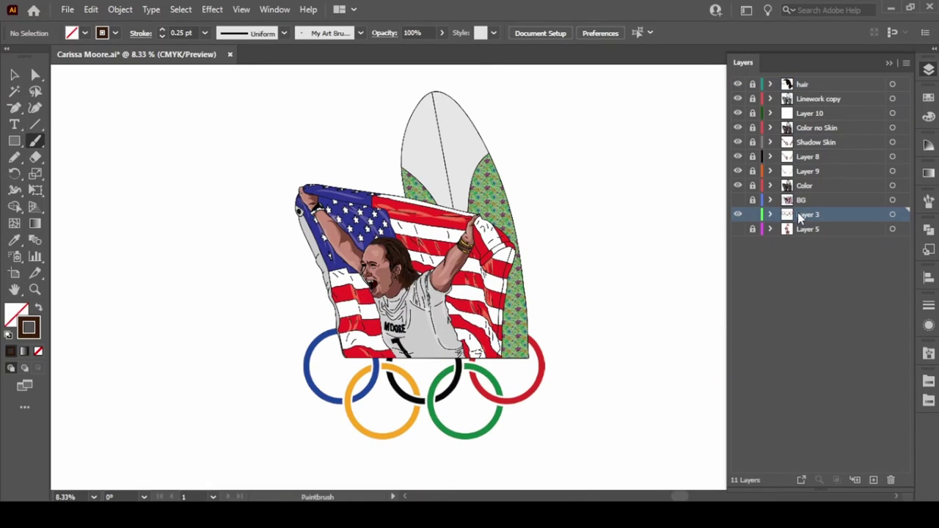
left_click_drag(803, 214, 803, 92)
Nudge the Olympic rings slightly up and right, then deselect.
key("v")
left_click_drag(544, 367, 553, 358)
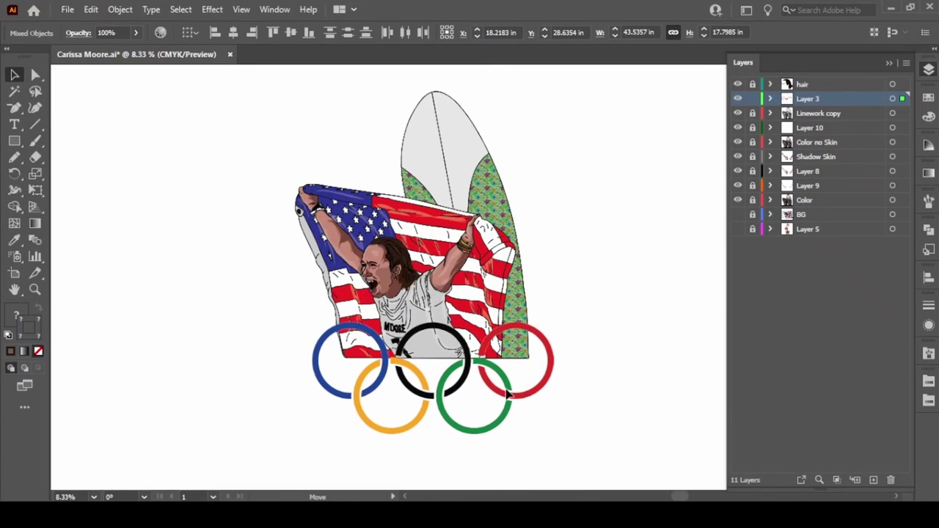
left_click(668, 299)
Save the document and export the artwork as the PNG file Carissa Moore.png.
left_click(67, 8)
key("ctrl+s")
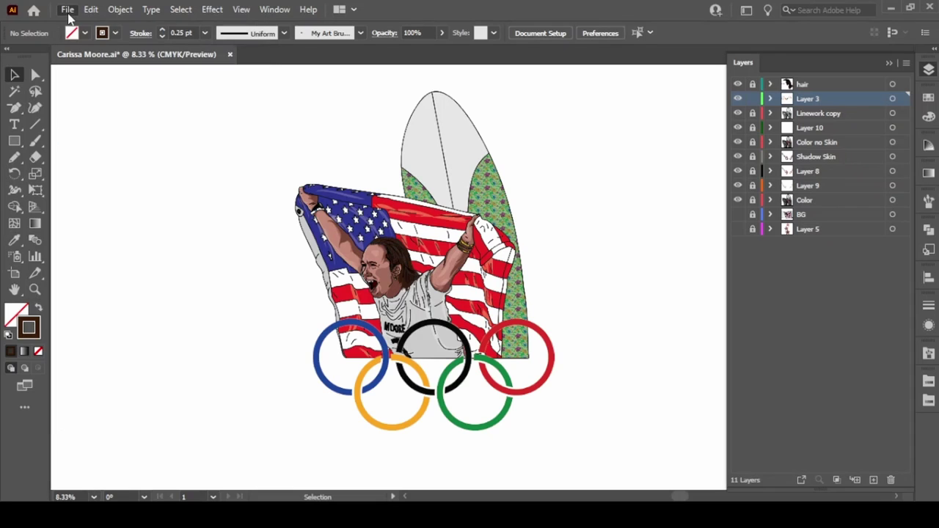
left_click(67, 9)
left_click(318, 289)
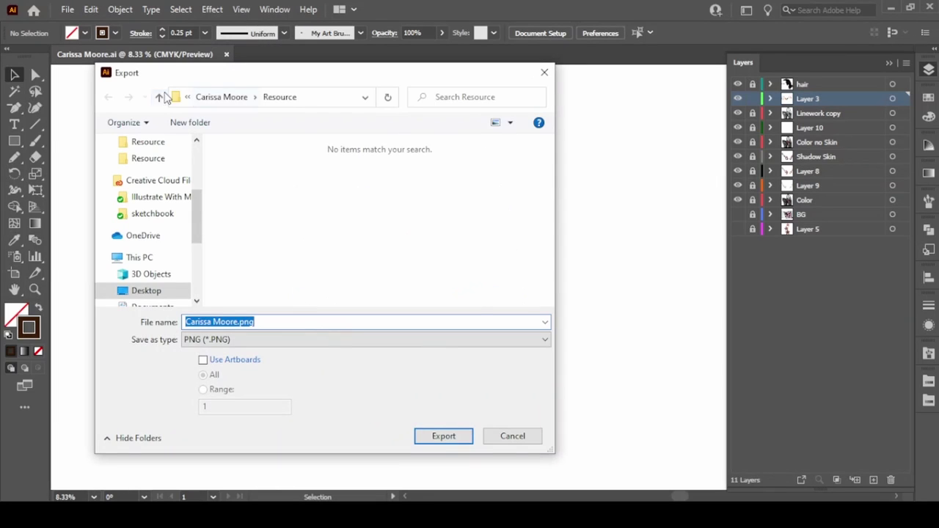
left_click(443, 438)
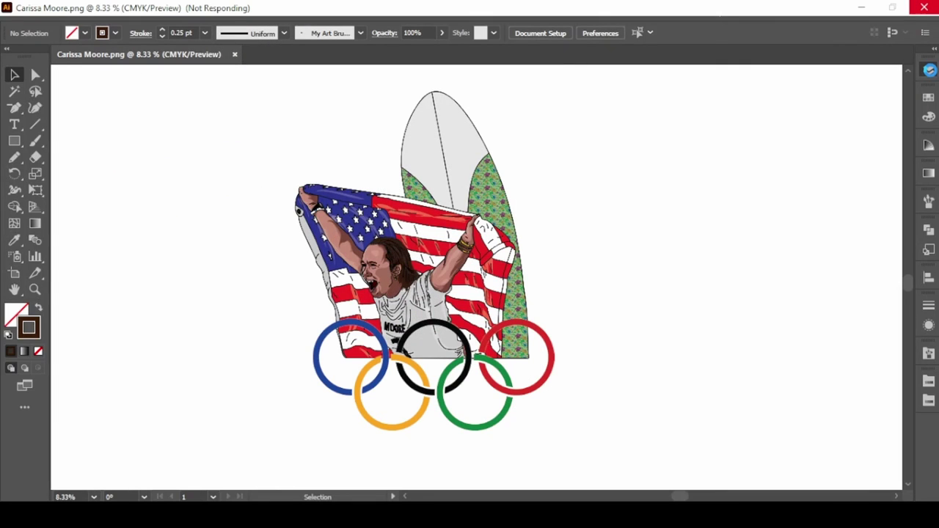